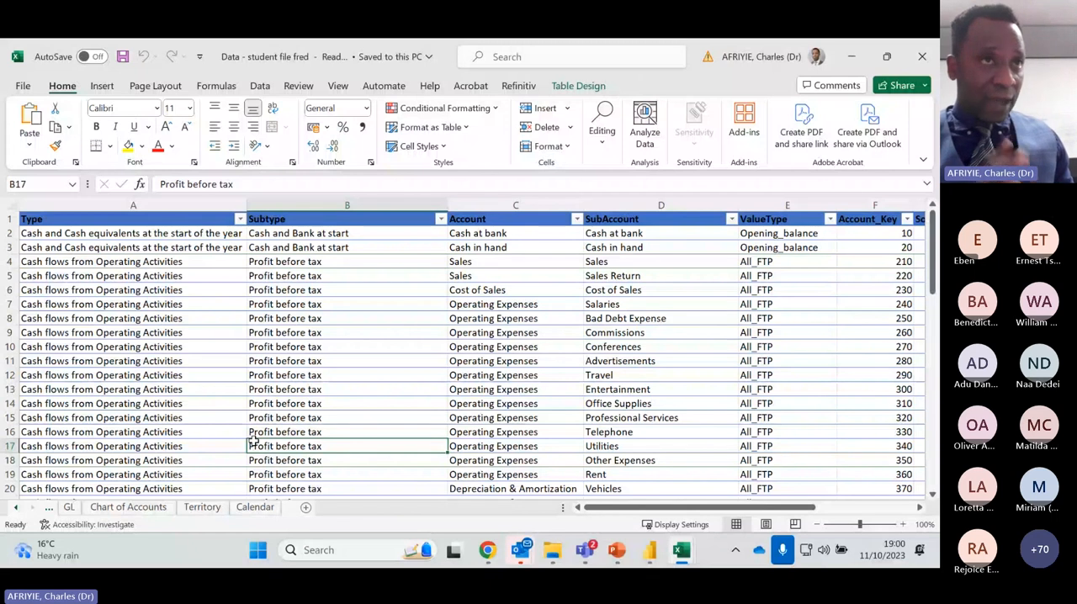
Review the workbook's SoCE_St, CashFlow_St, GL, Chart of Accounts, Territory and Calendar sheets, including the lower rows of the chart of accounts
click(52, 509)
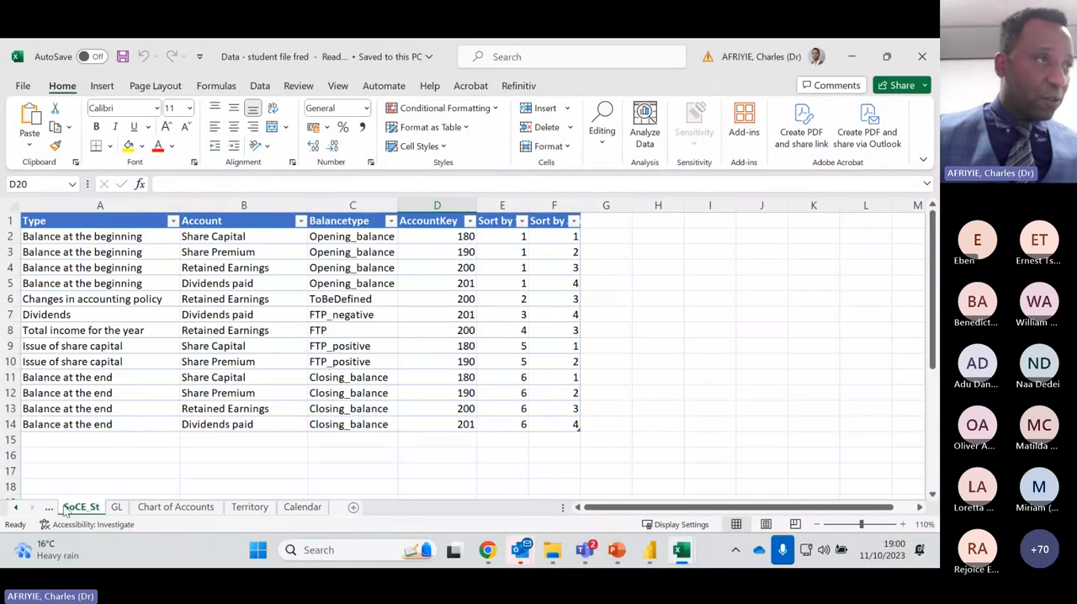
click(52, 509)
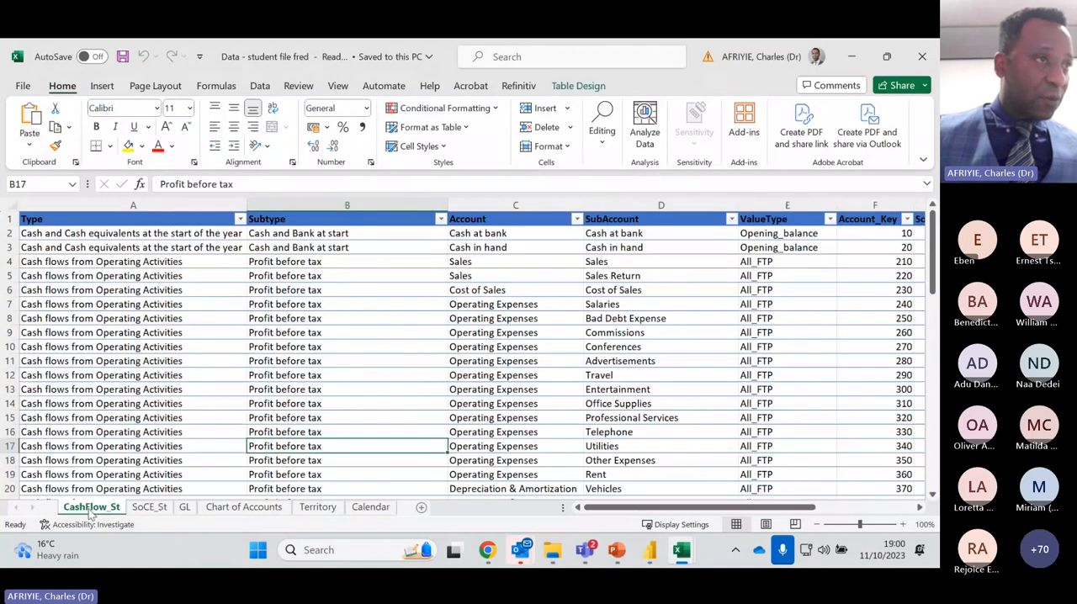
click(184, 507)
click(244, 508)
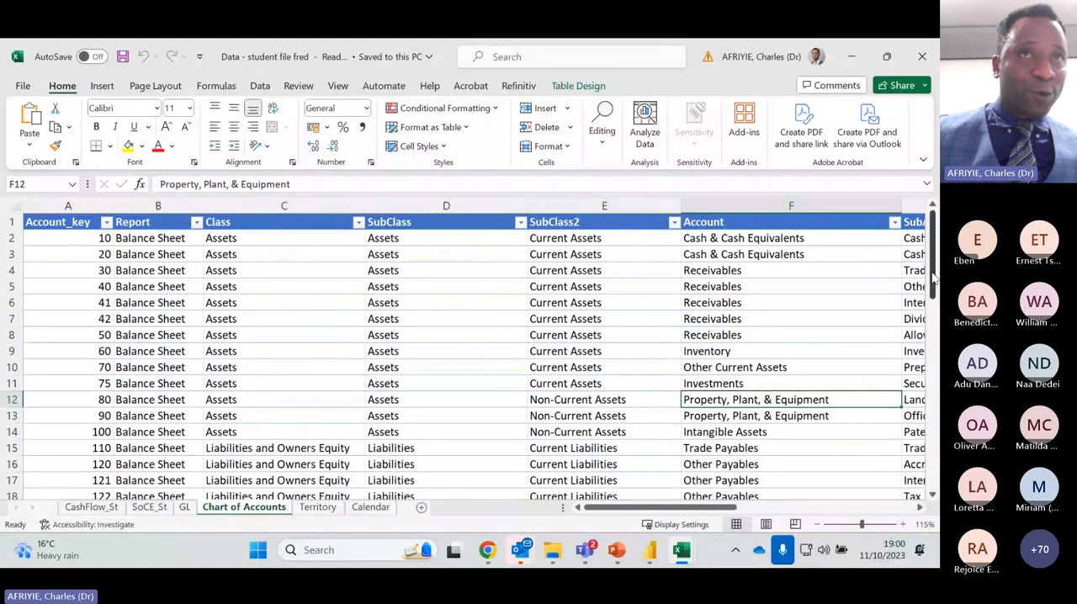
drag(932, 228, 930, 416)
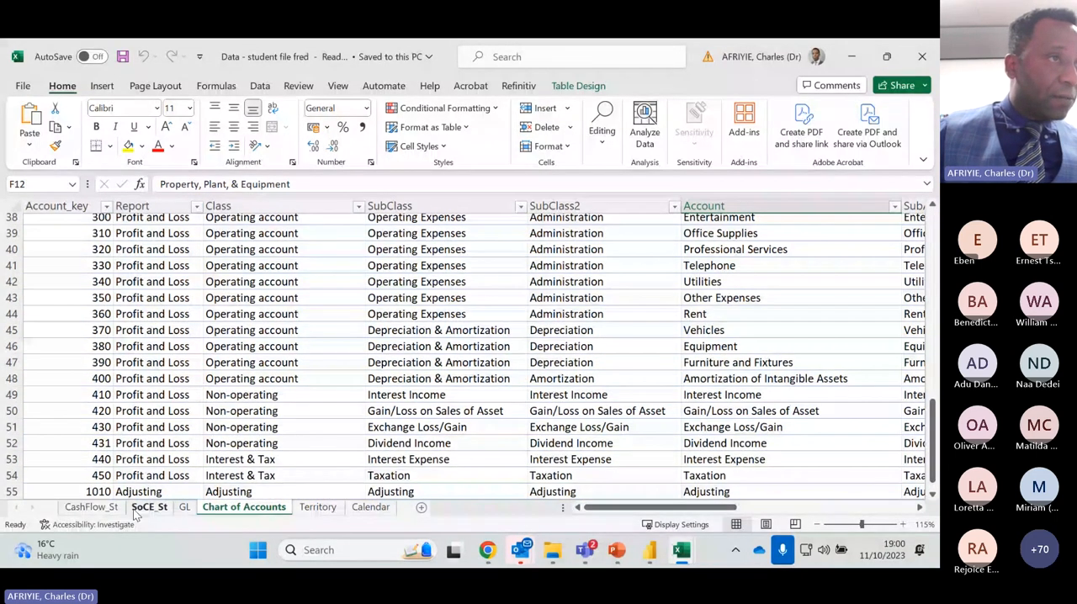
click(319, 509)
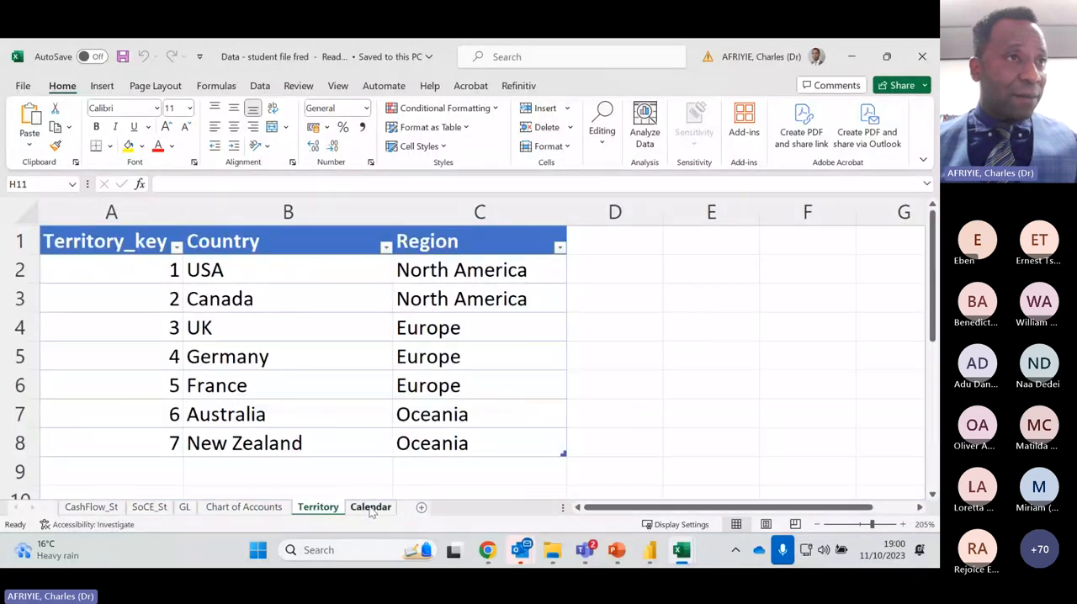
click(371, 508)
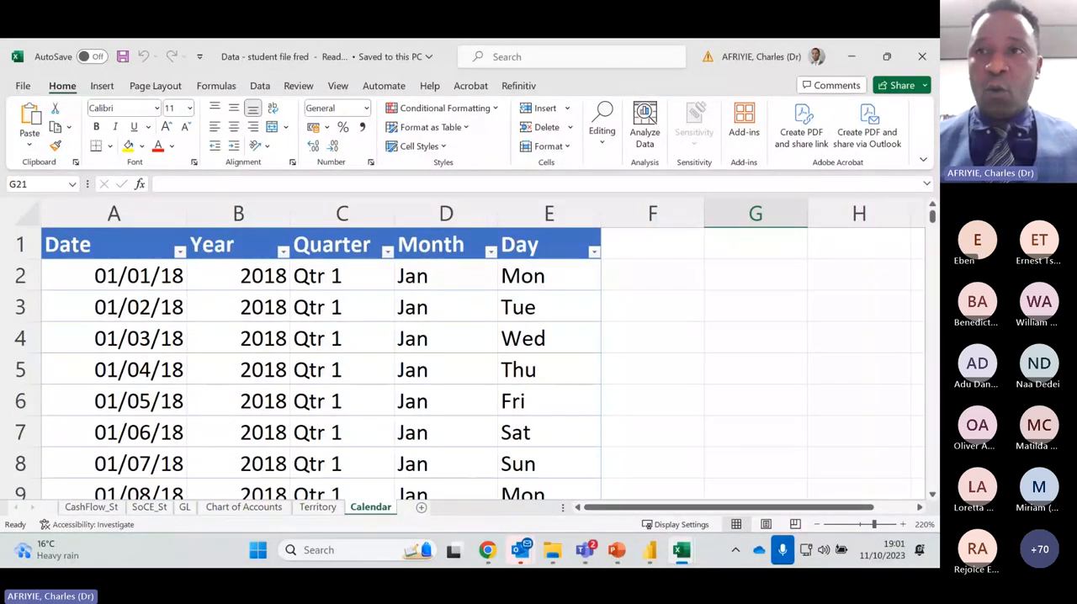
Minimize both open workbooks, switch to the Financial statement analysis report in Power BI Desktop and show its Sales Analysis page
click(850, 56)
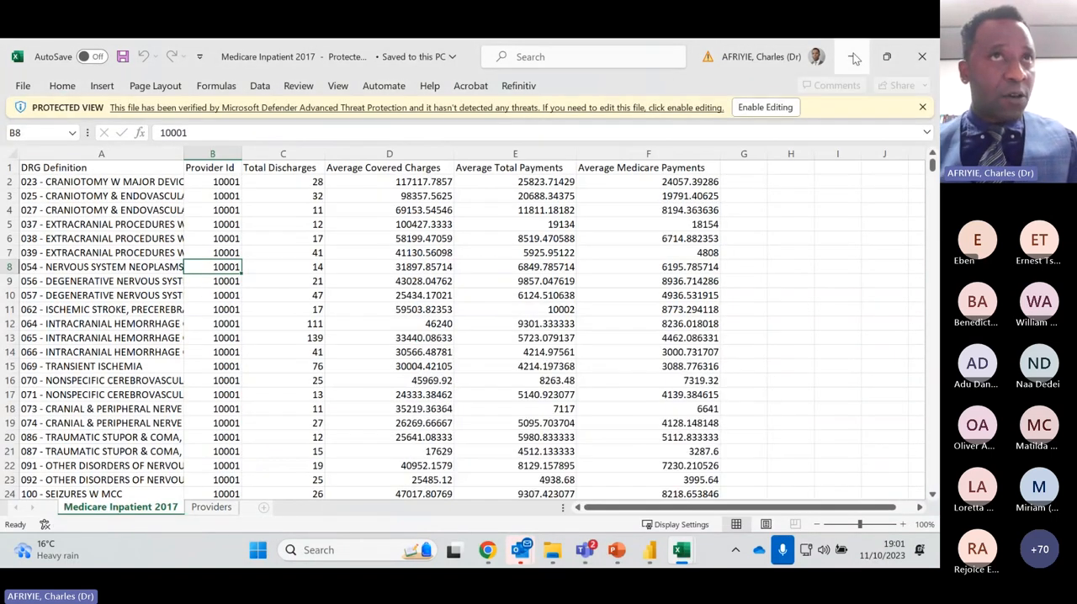
click(853, 57)
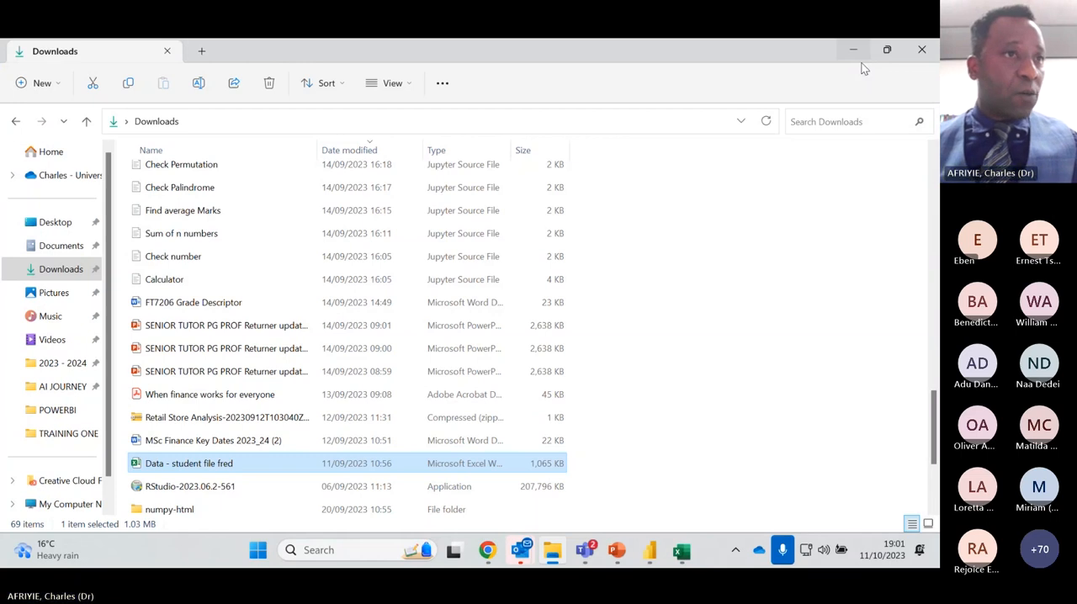
click(649, 551)
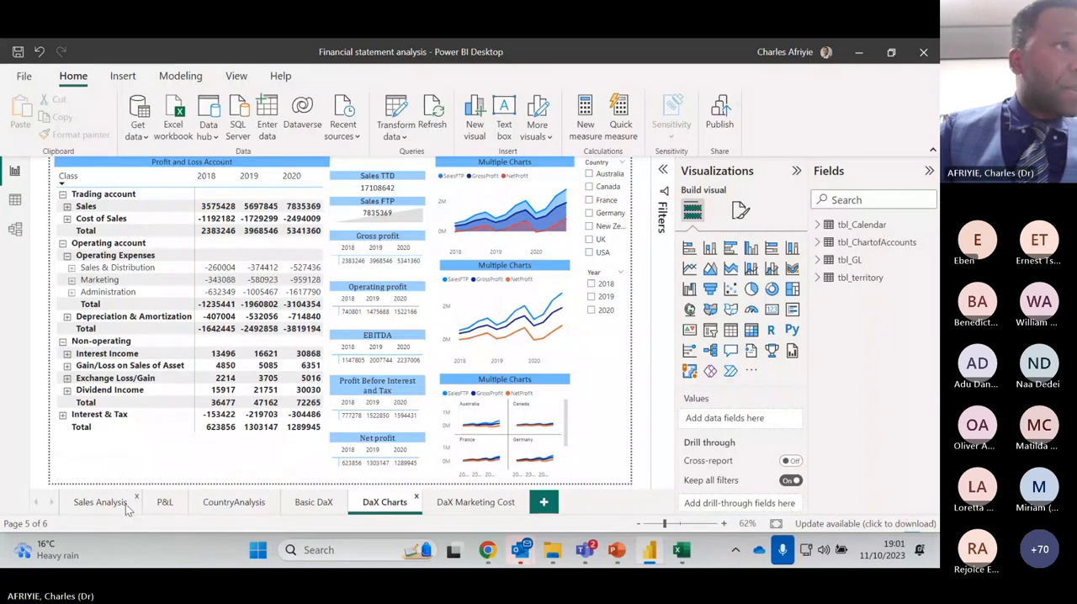
click(93, 504)
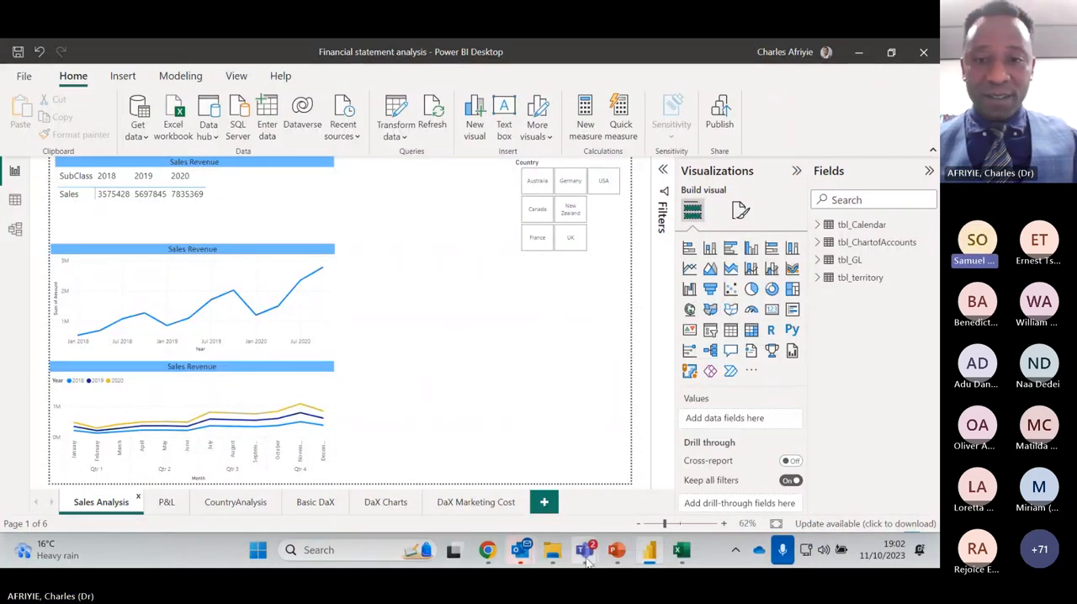
Switch to the Data Analytics with Power Bi meeting in Teams, unmute the microphone and return to the report
mouse_move(584, 550)
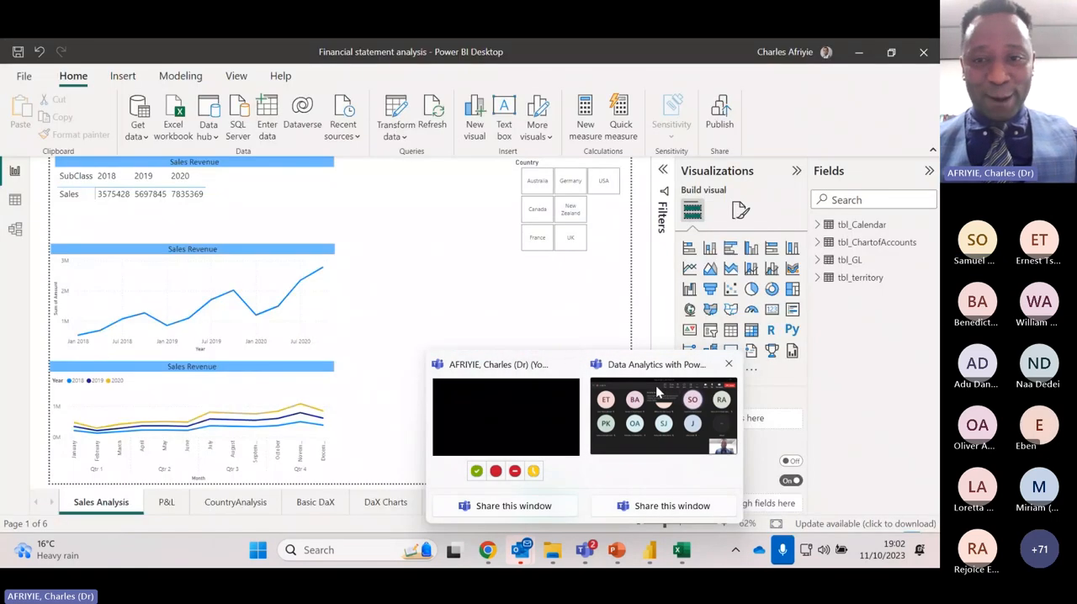
click(656, 481)
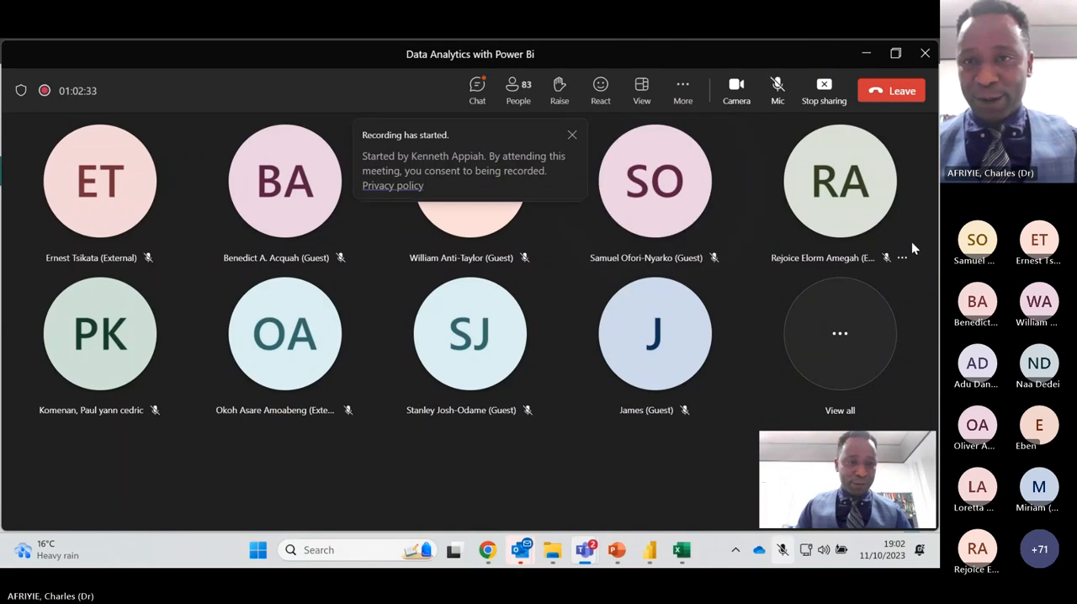
click(777, 89)
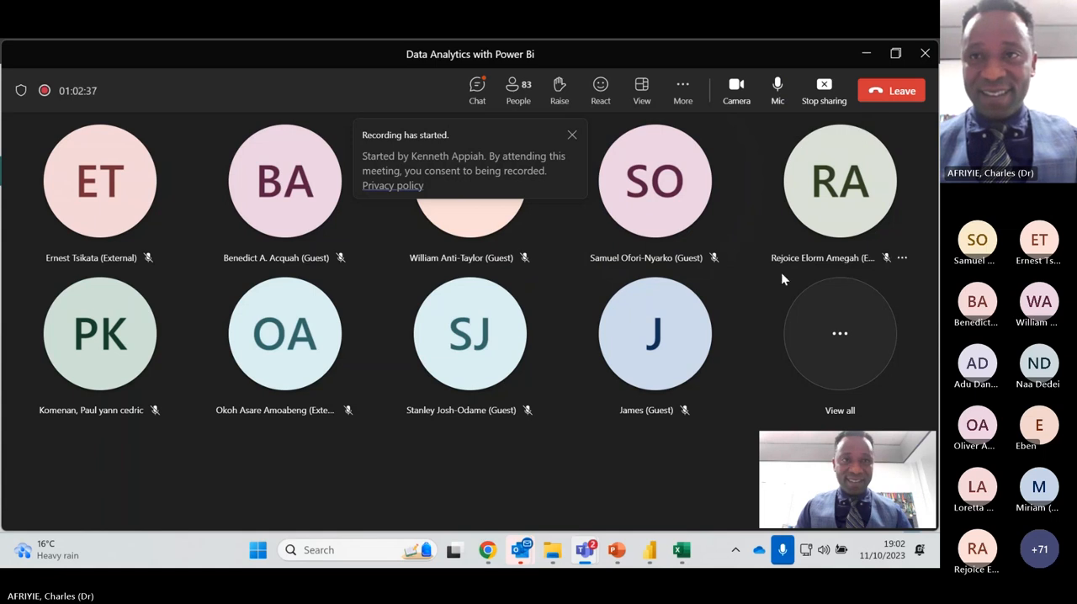
click(868, 55)
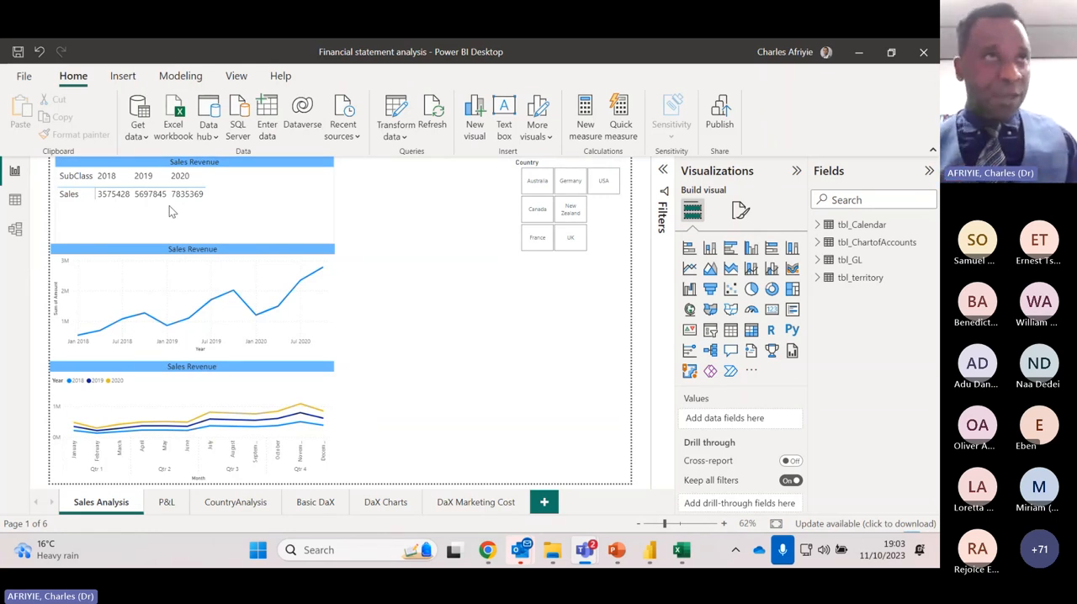
Compare sales revenue on the Sales Analysis page by filtering to Australia, Germany, Canada, New Zealand and finally UK
click(541, 183)
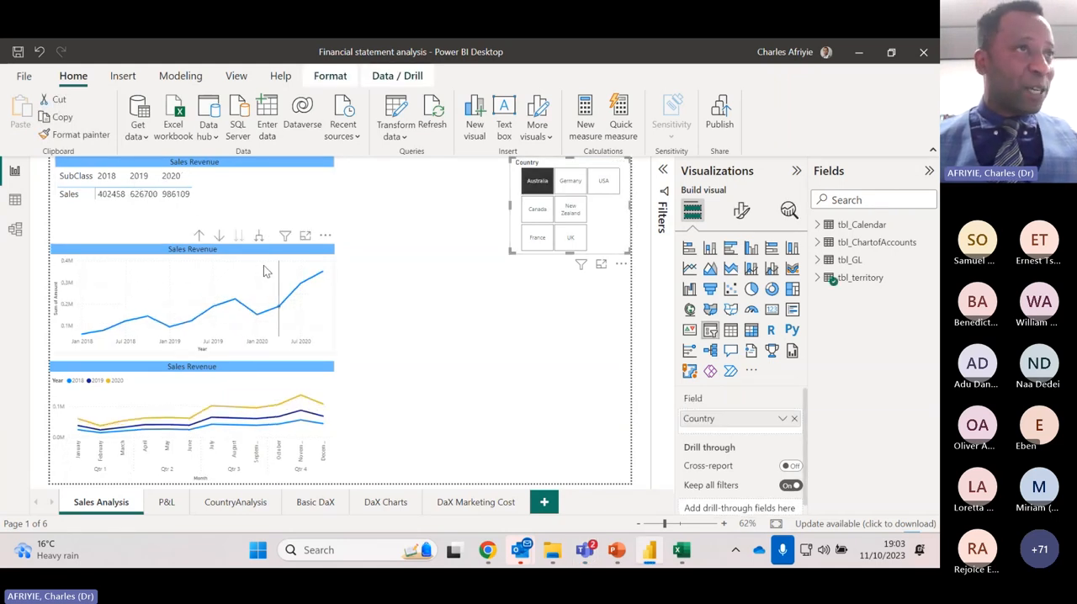
mouse_move(261, 271)
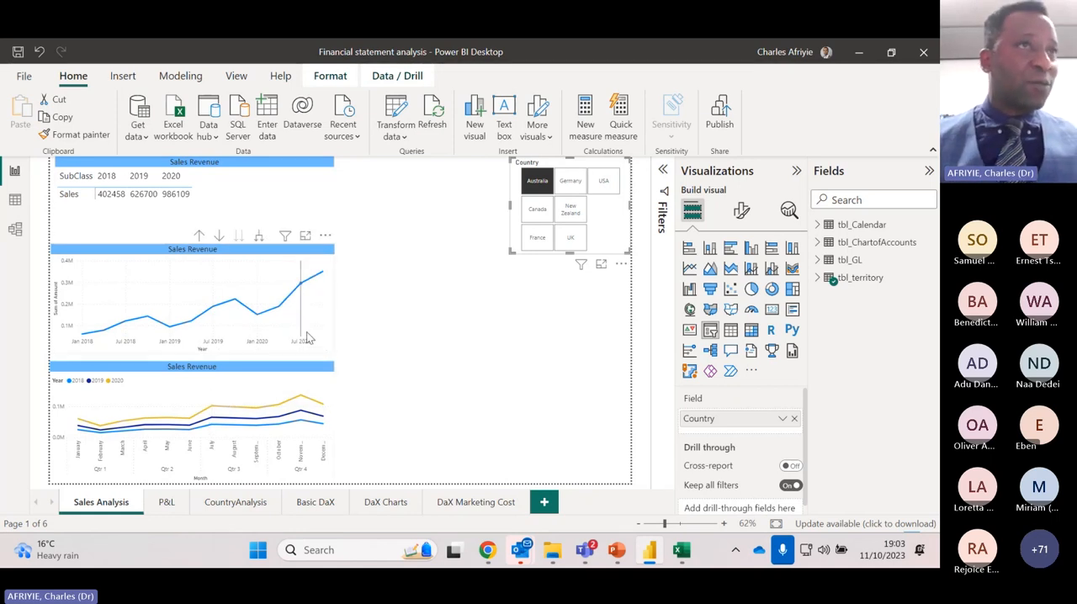
mouse_move(308, 336)
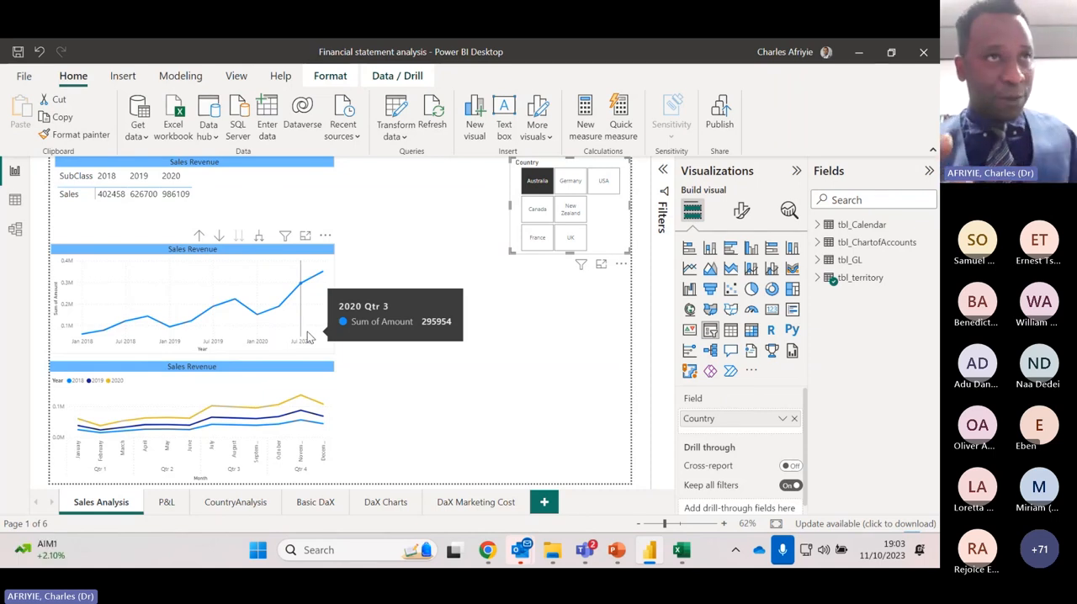
click(577, 185)
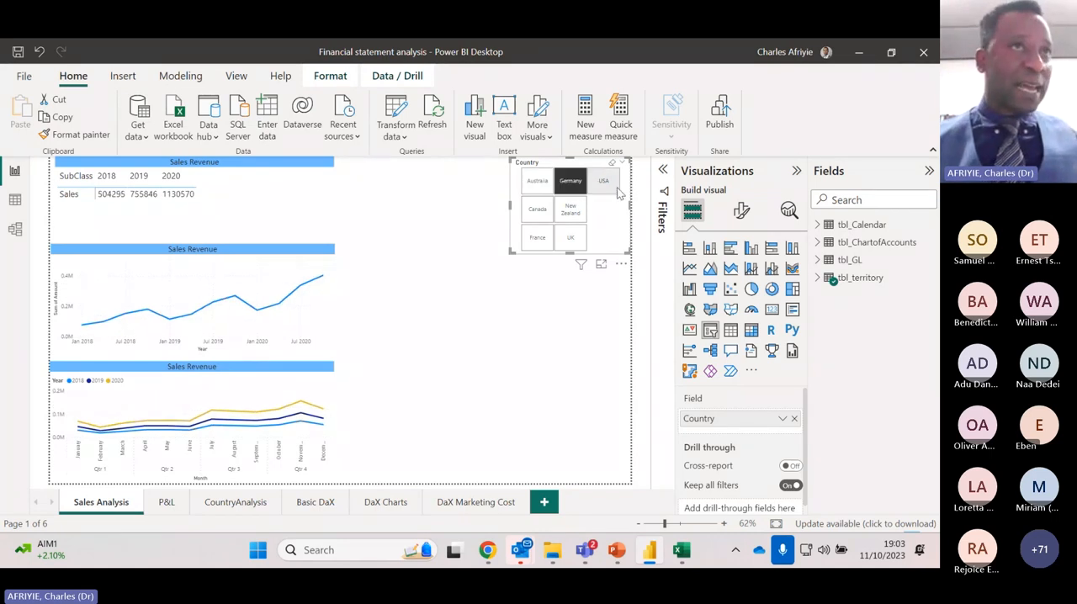
click(579, 186)
click(546, 210)
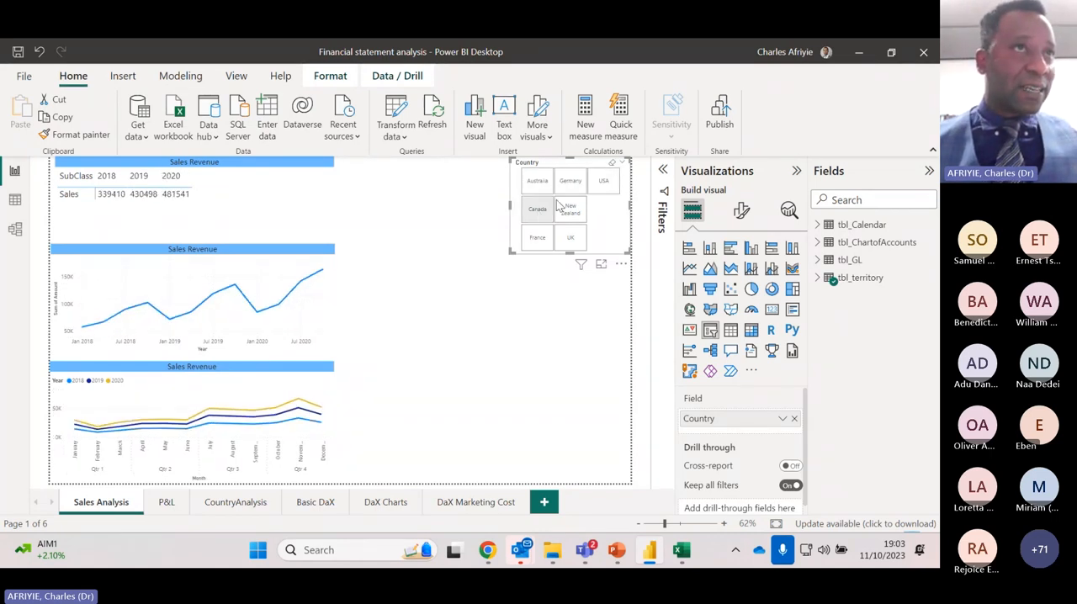
click(565, 209)
click(571, 239)
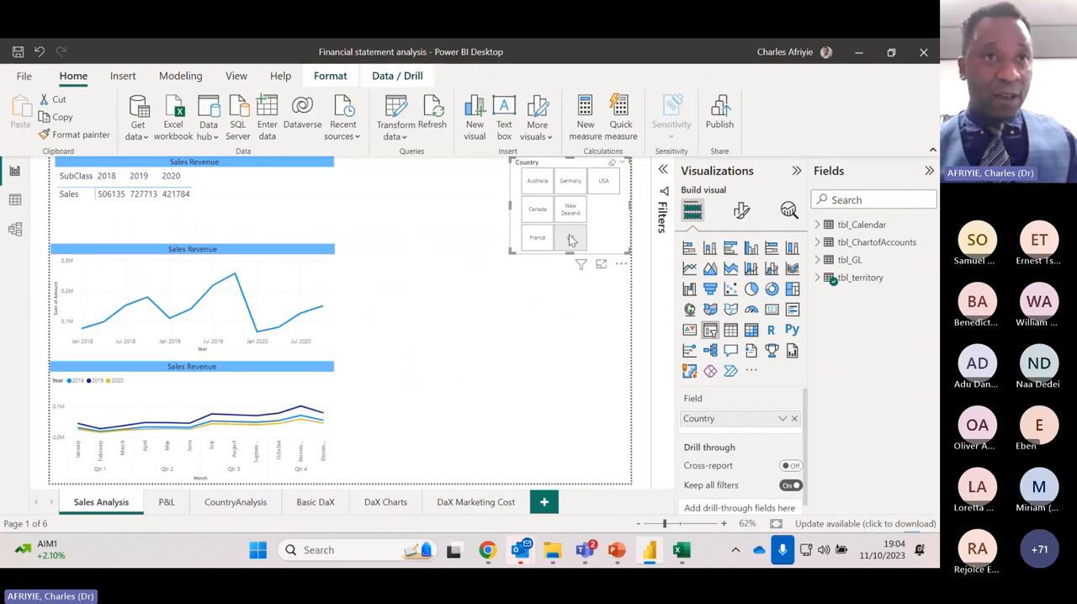
click(568, 238)
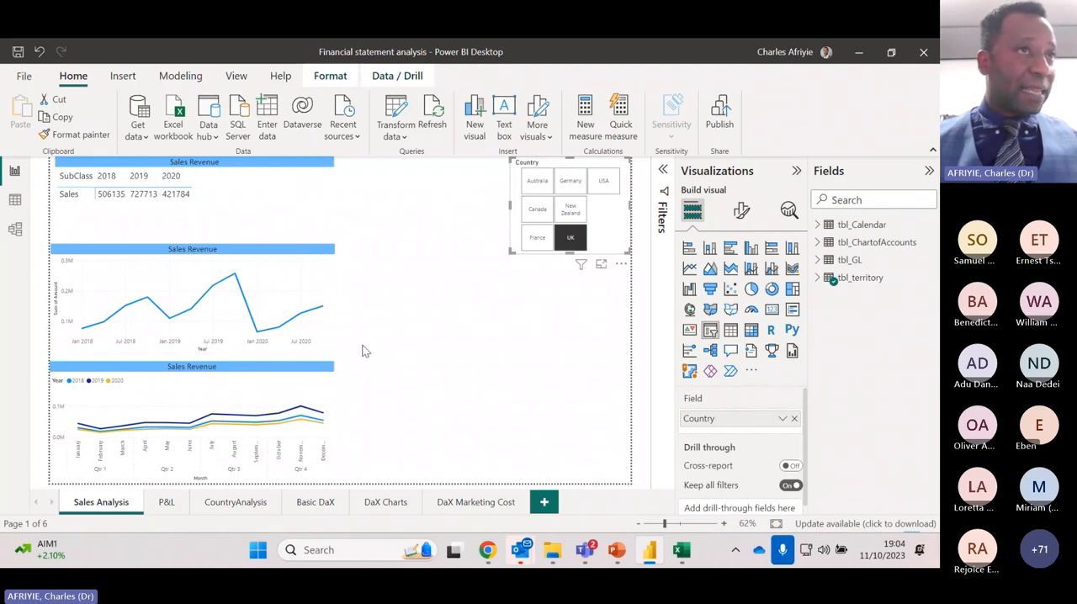
On the P&L page, examine the 2018 results for Australia and Germany, and clear the country and year filters
click(168, 507)
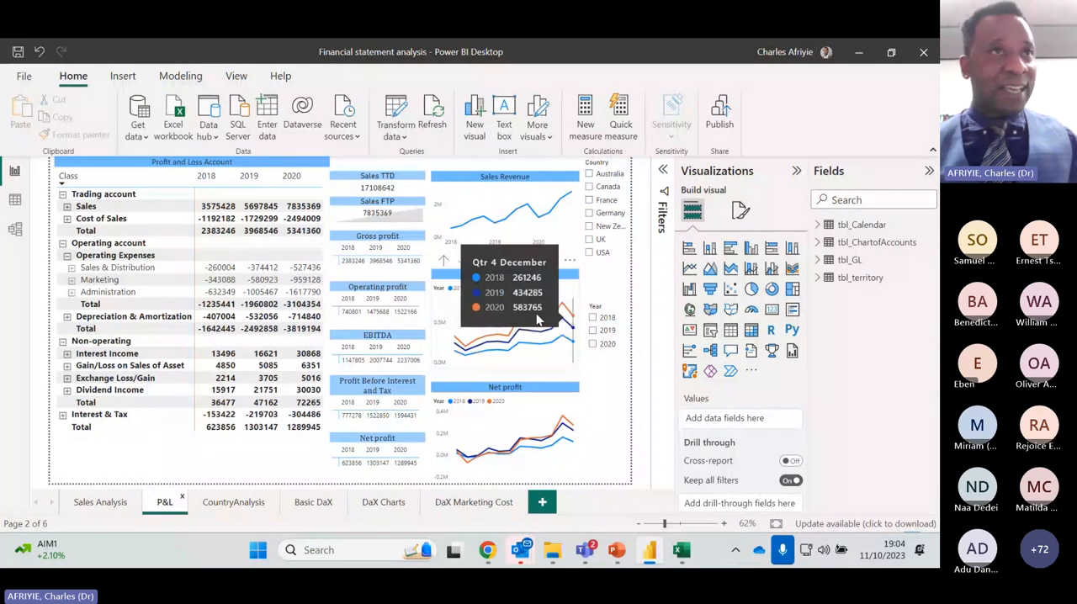
click(594, 319)
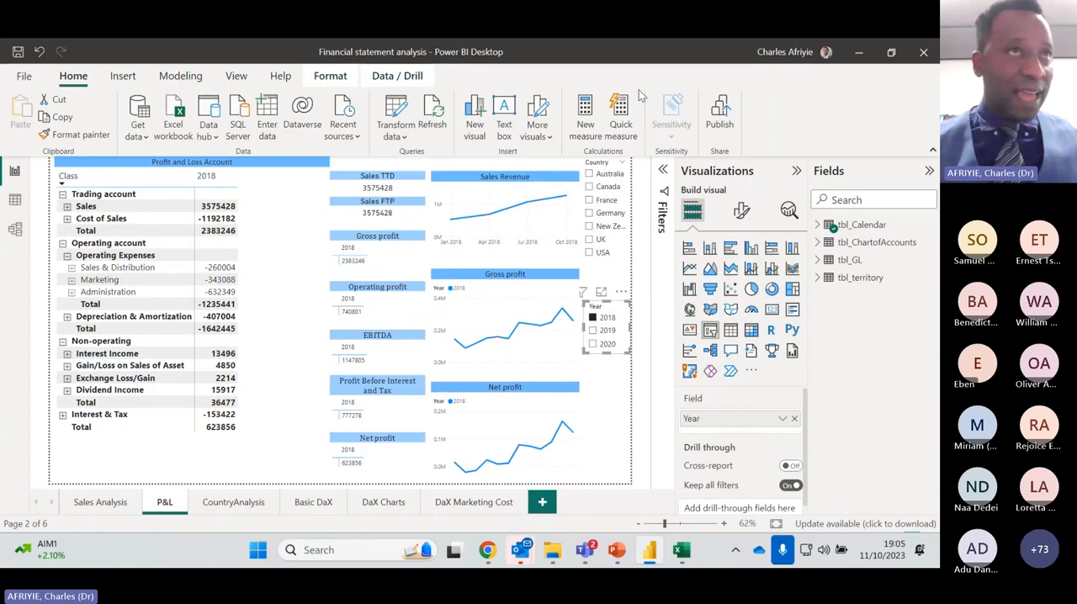
click(589, 175)
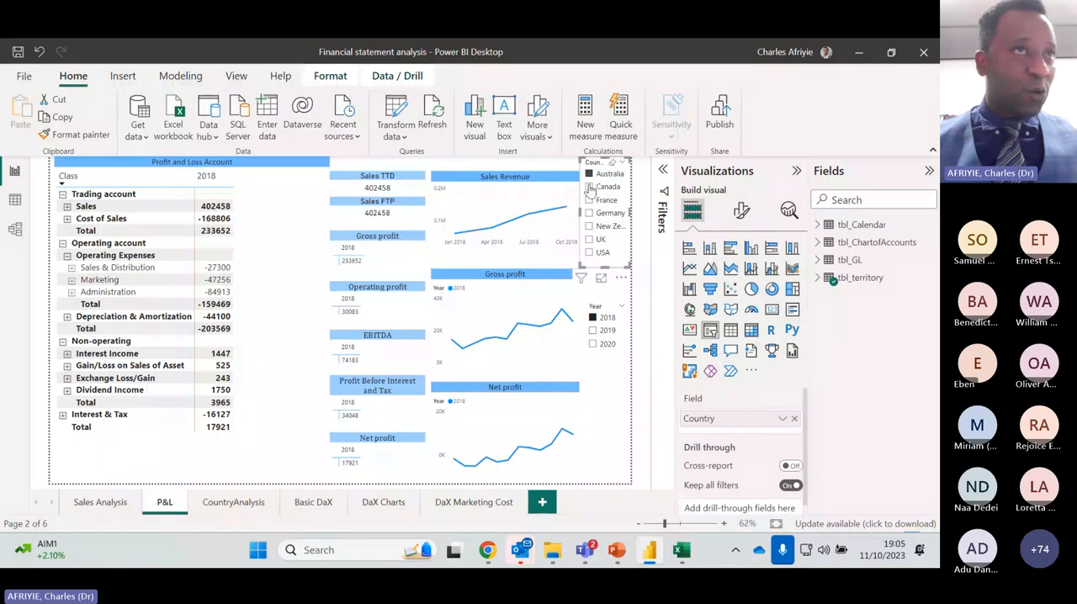
click(589, 213)
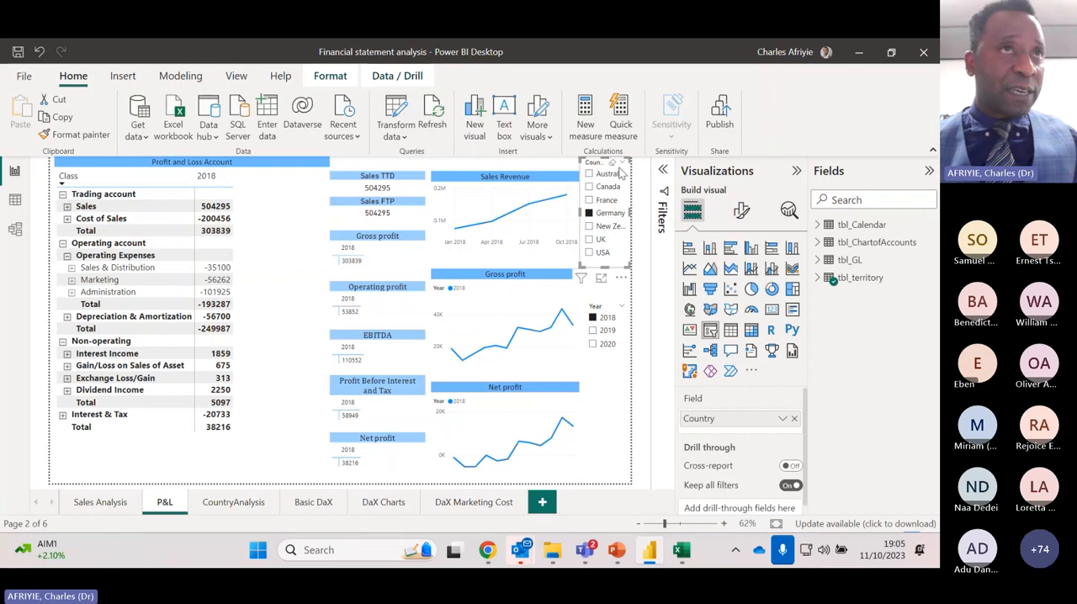
click(614, 165)
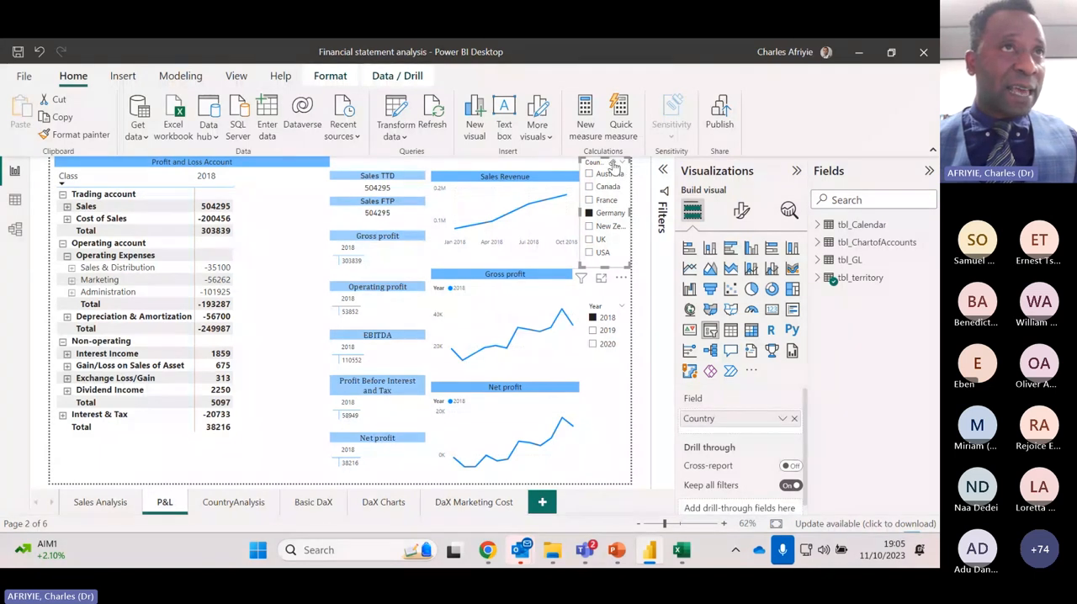
click(613, 312)
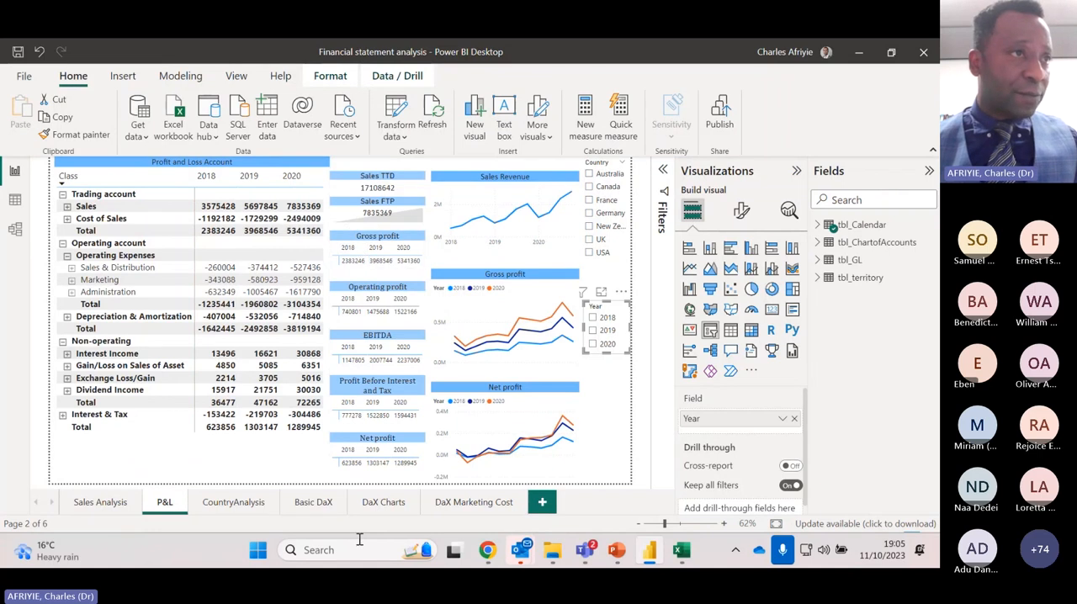
Examine the CountryAnalysis page's revenue and profit charts alongside the Sales Analysis and P&L pages
click(235, 504)
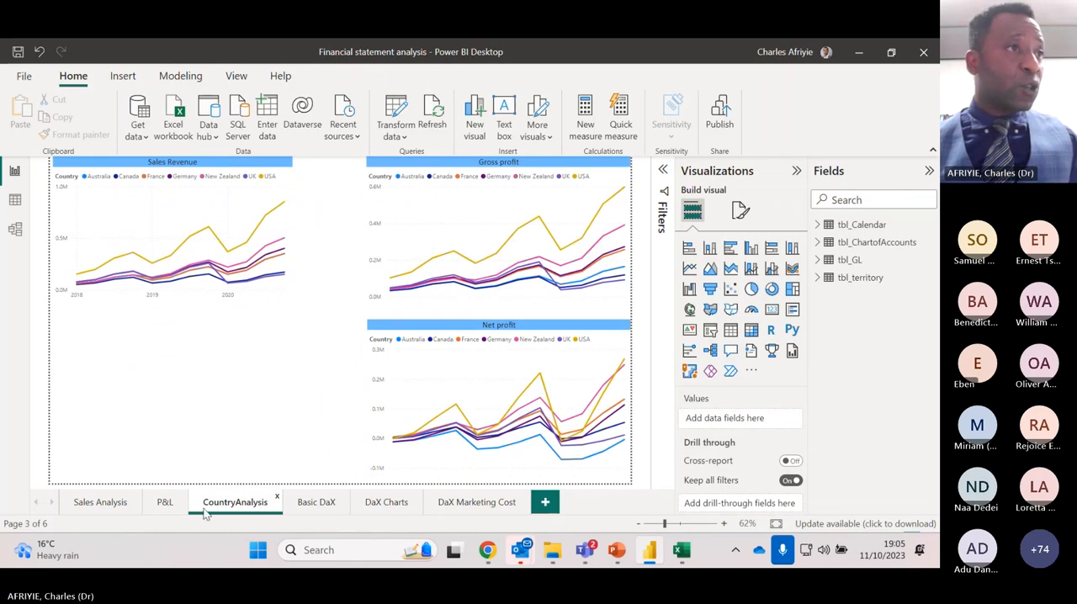
click(128, 508)
click(165, 505)
click(229, 502)
click(125, 507)
click(239, 506)
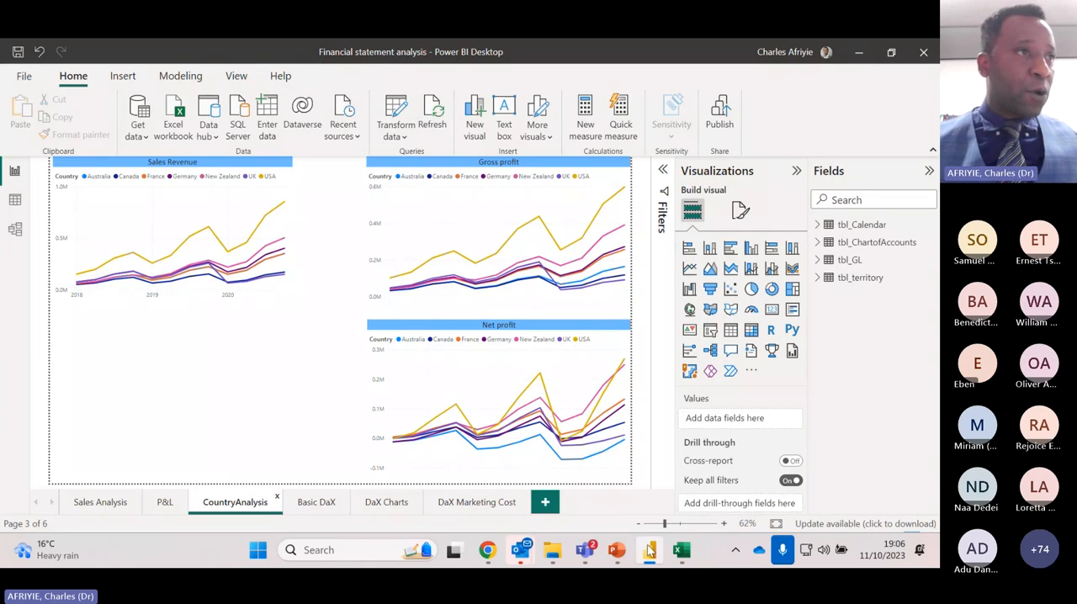
Compare the P&L page with the Basic DaX and DaX Charts pages, finishing on DaX Charts
click(166, 508)
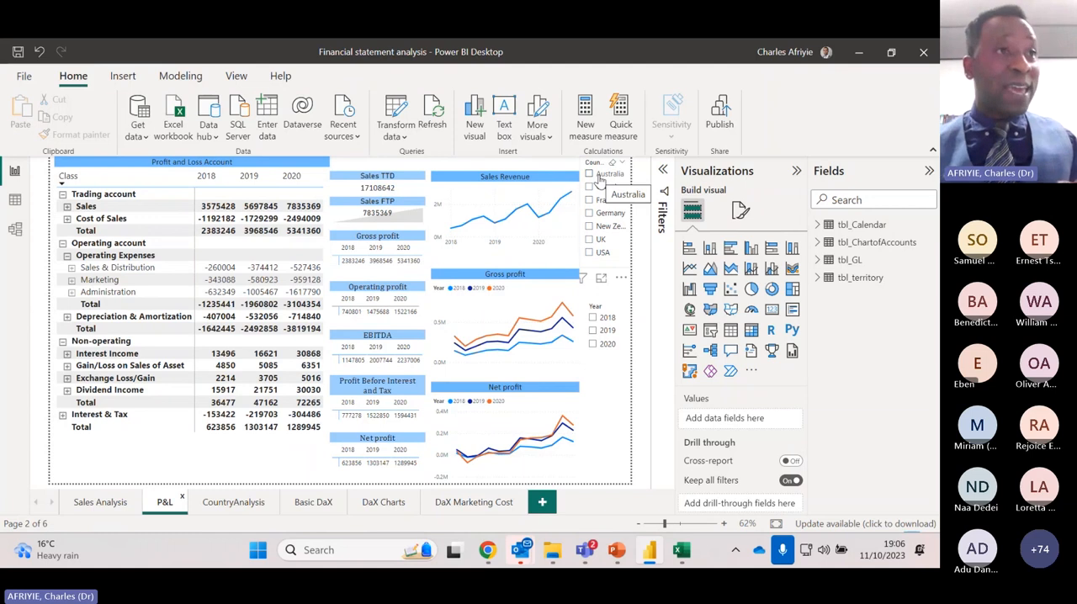
click(318, 505)
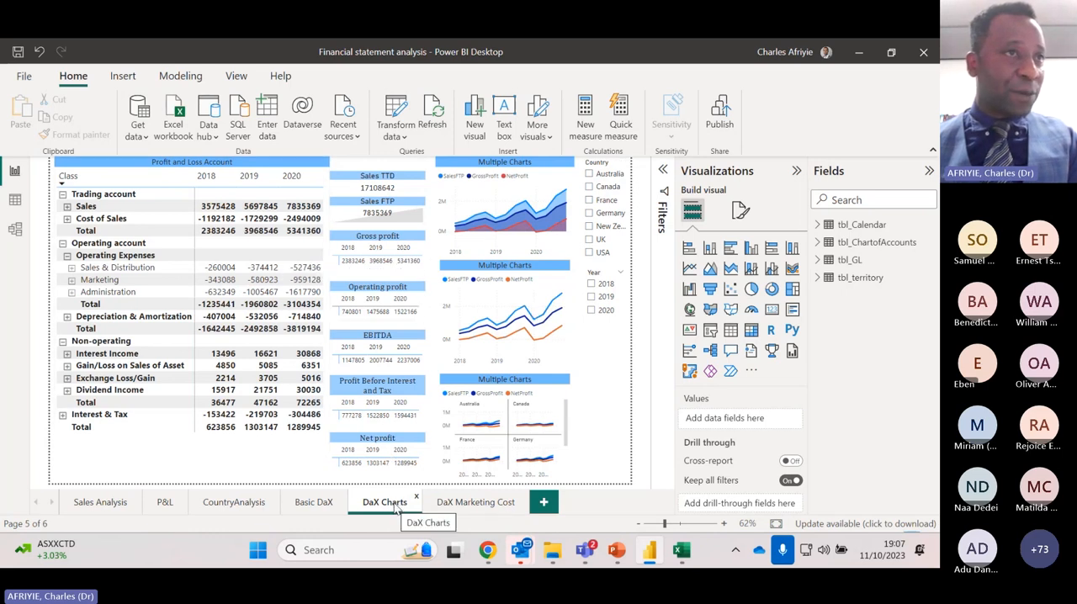
click(165, 503)
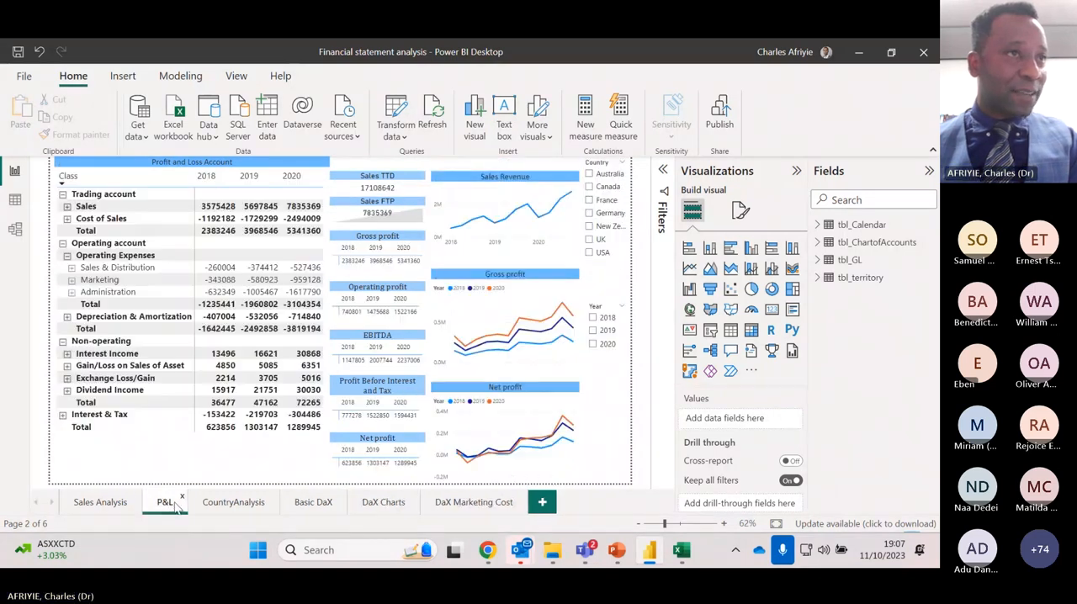
click(382, 502)
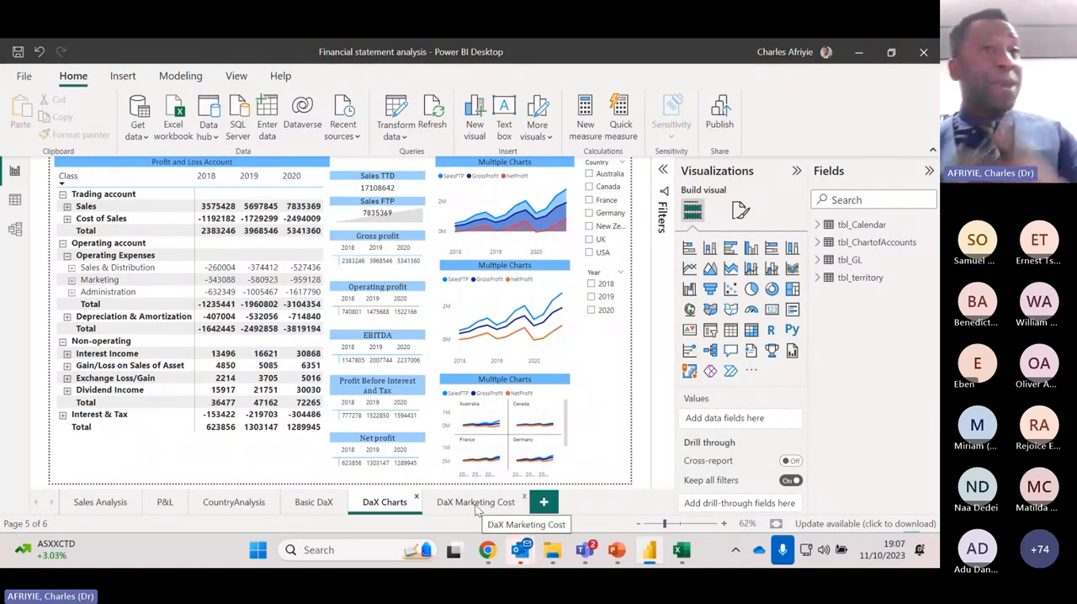
Clear the open windows from the desktop and start a new blank report in Power BI Desktop, dismissing its start screen
click(859, 53)
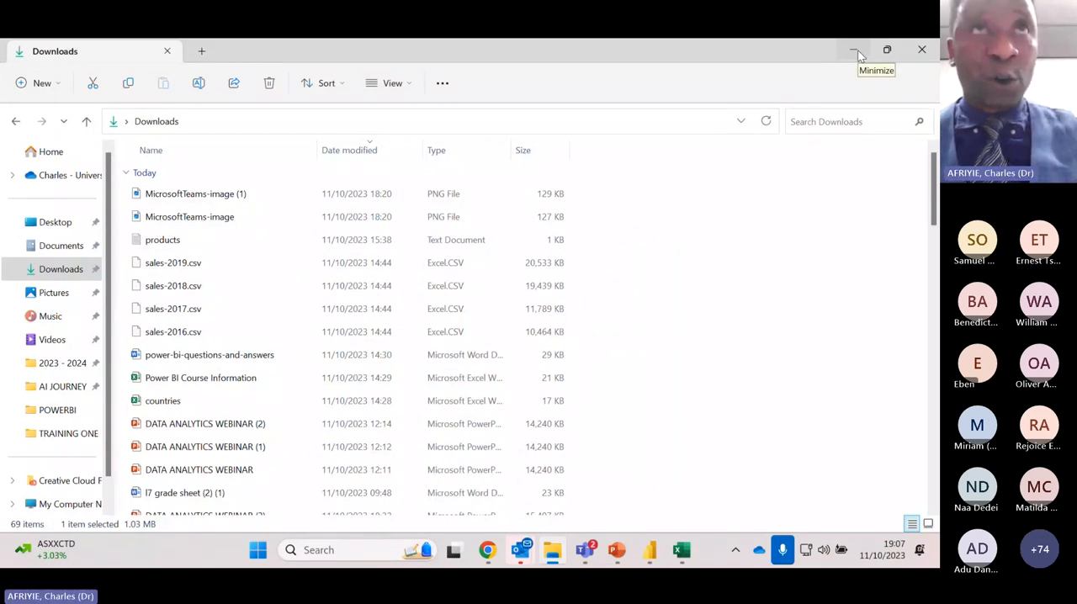
click(859, 55)
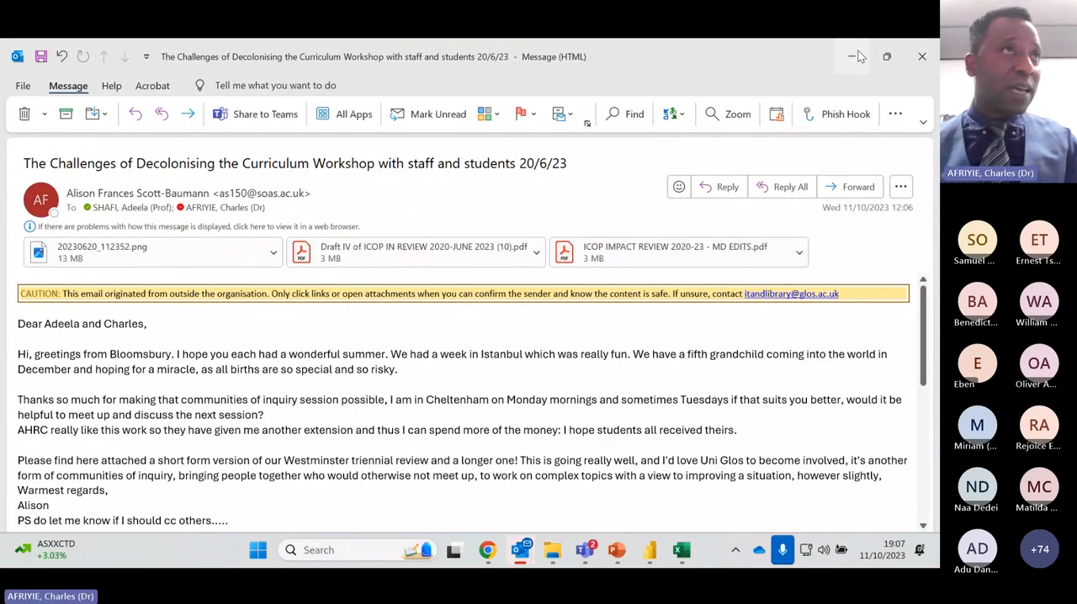
click(859, 57)
click(334, 51)
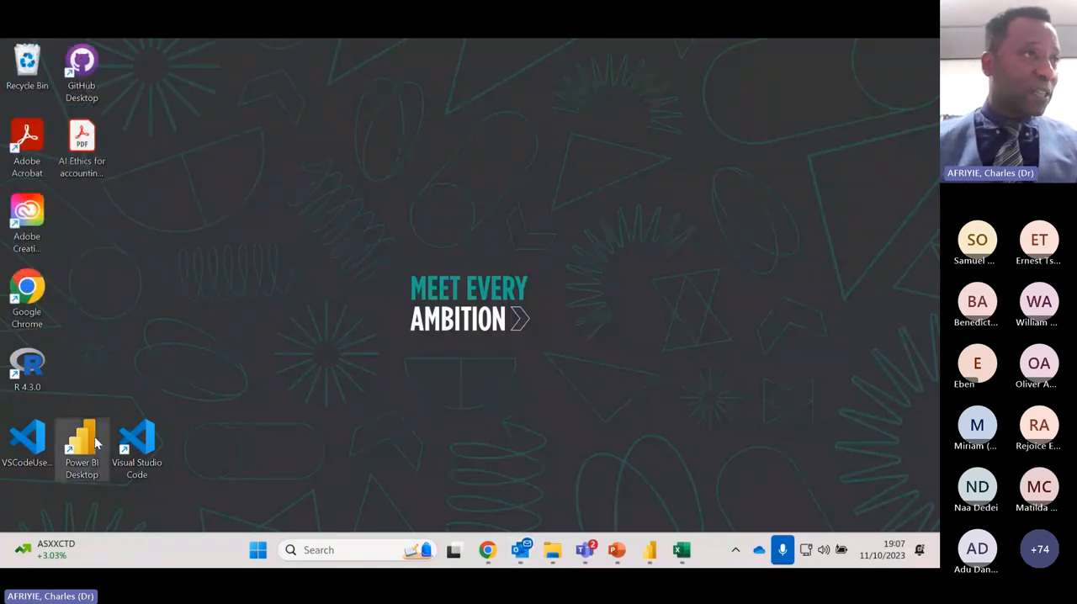
double_click(95, 444)
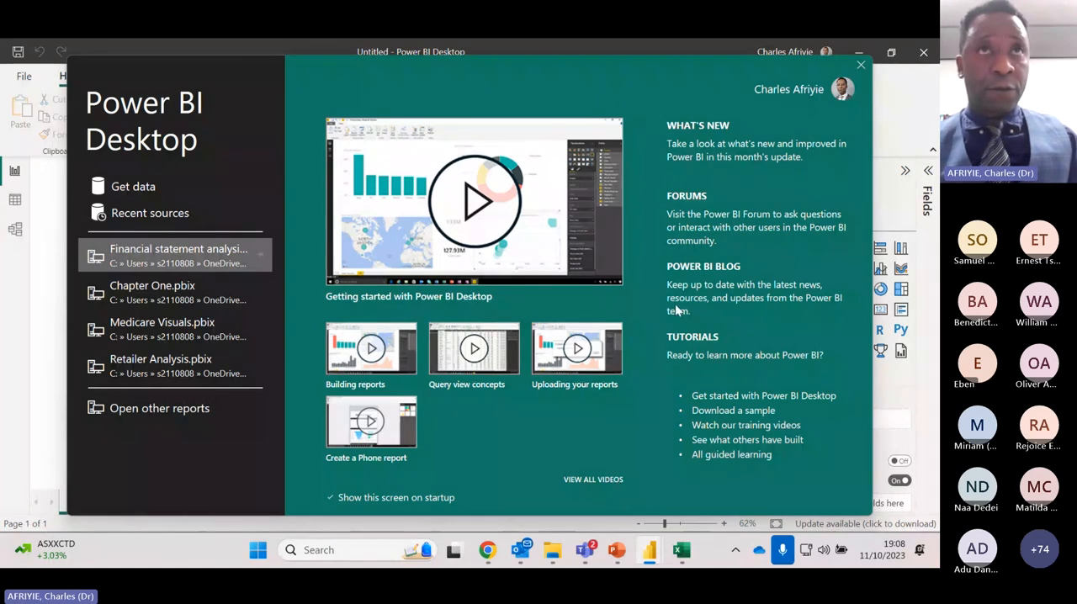
click(861, 66)
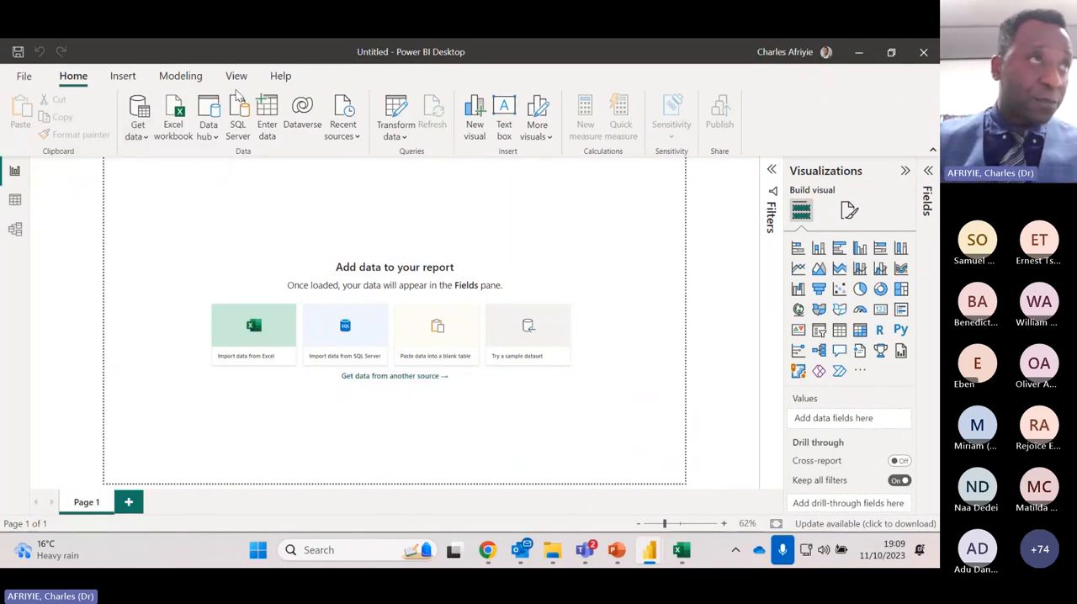
Browse the full list of available data source connectors, and close it without connecting to any
click(145, 139)
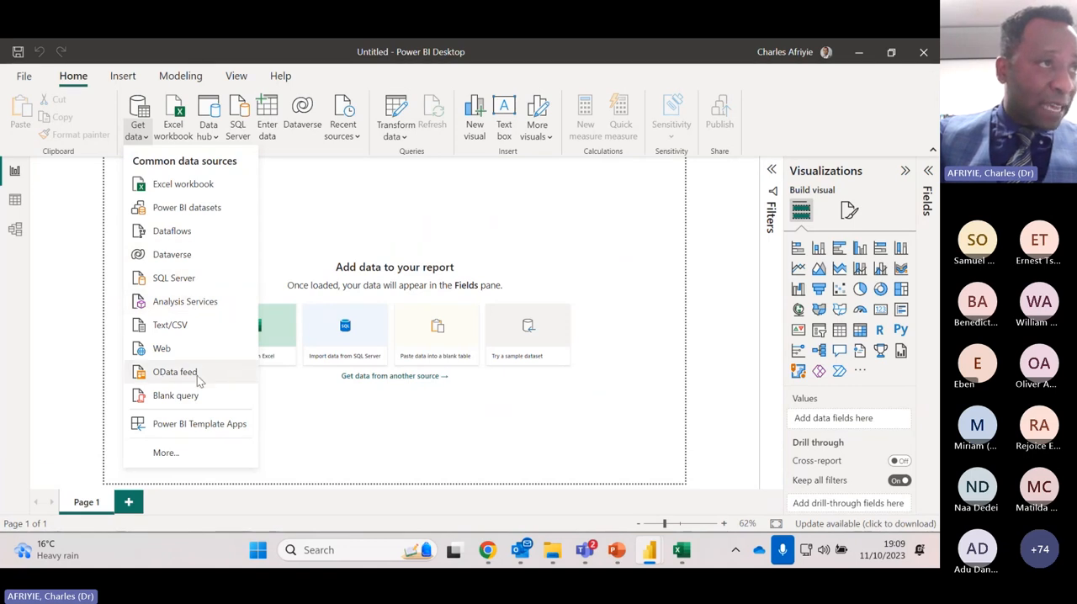
click(186, 454)
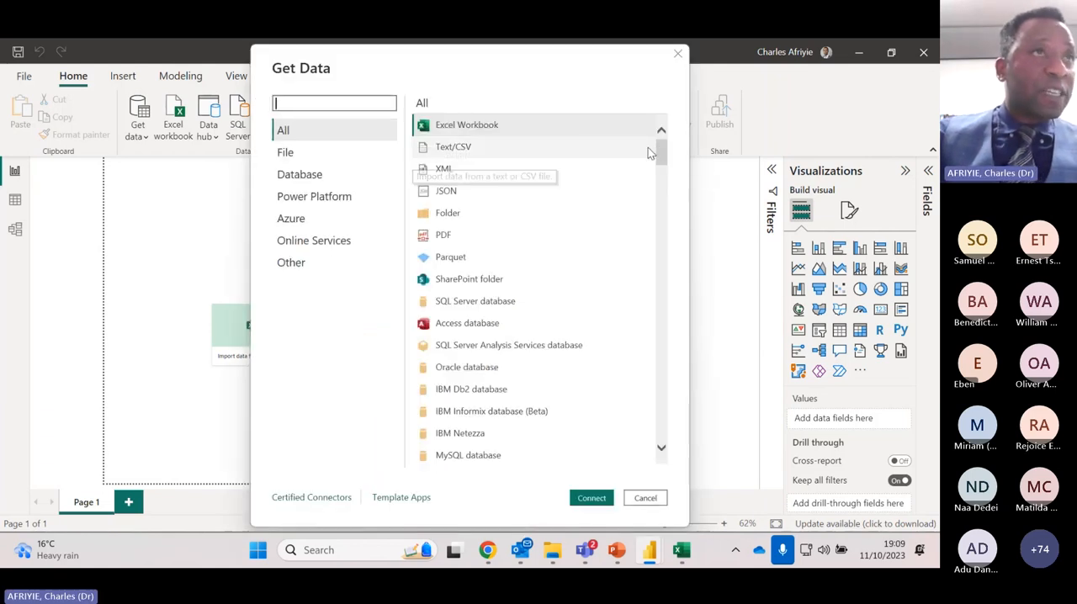
drag(661, 152, 669, 236)
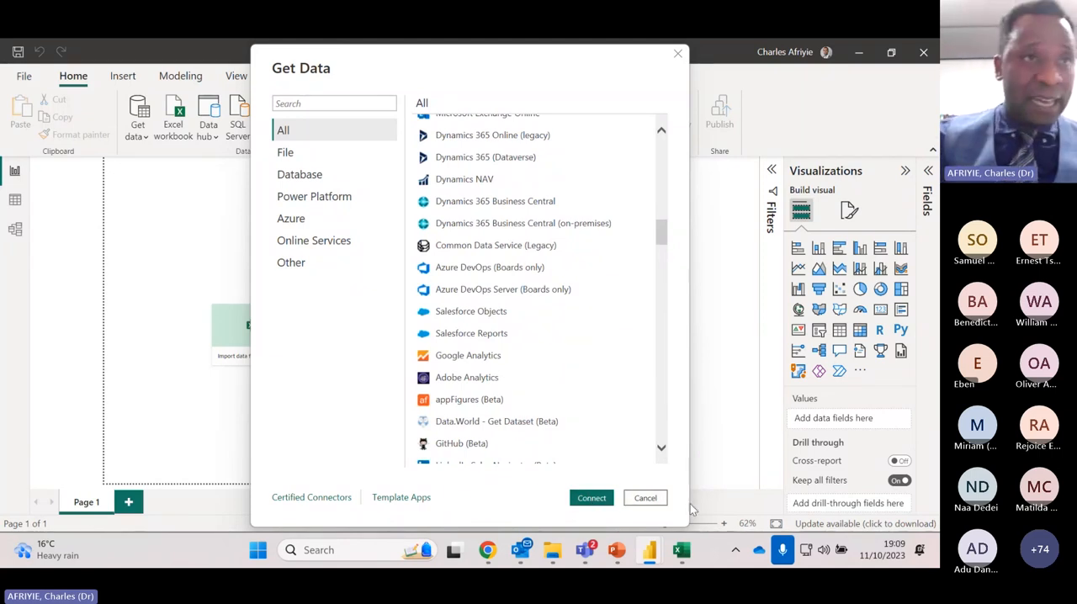
click(645, 500)
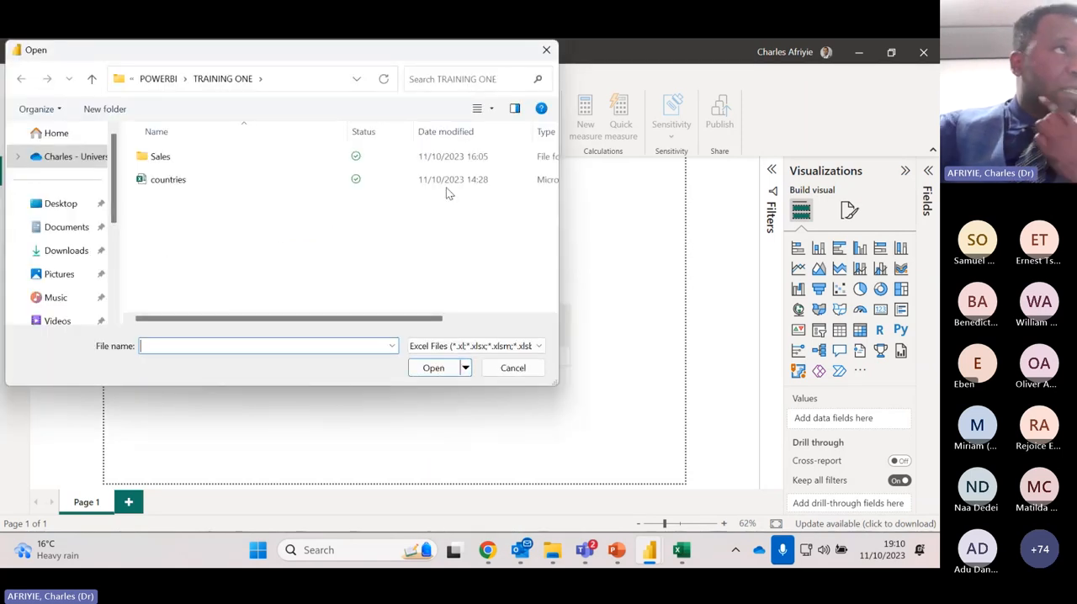
click(92, 79)
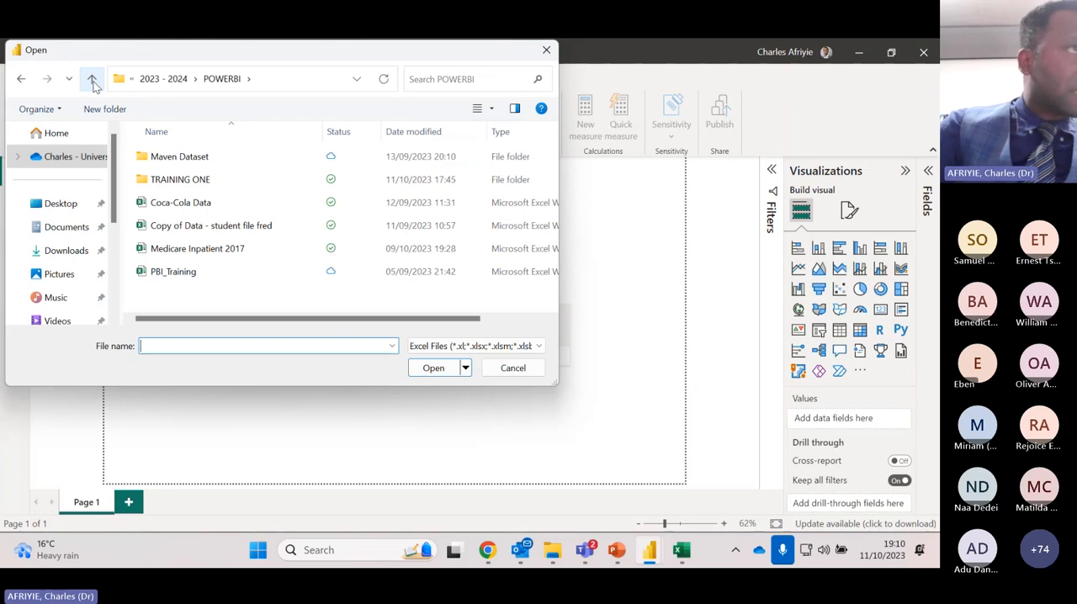
click(92, 79)
scroll(340, 200, down, 1)
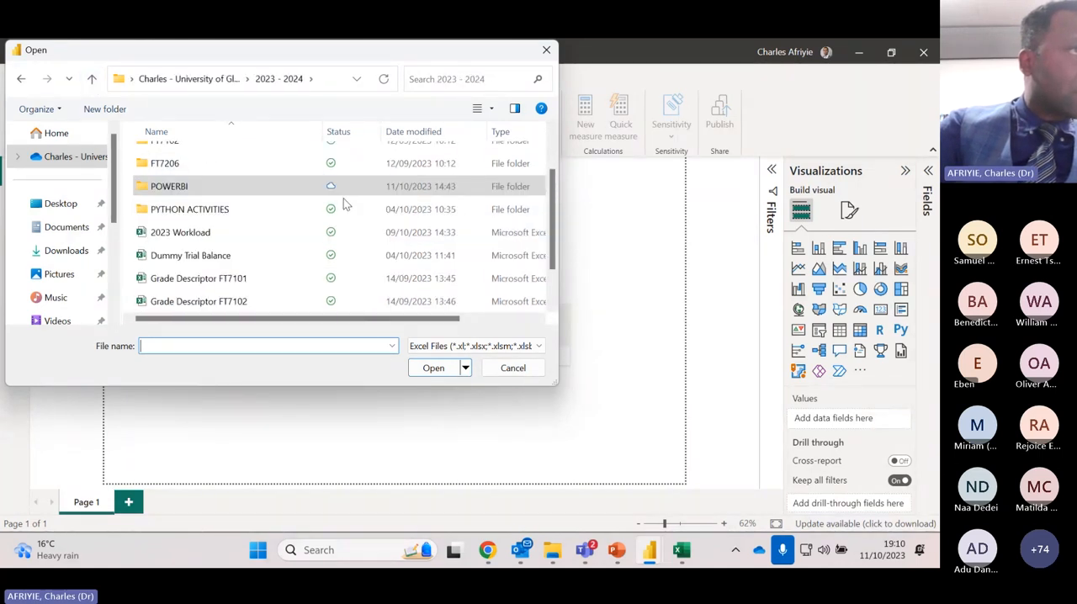
click(68, 157)
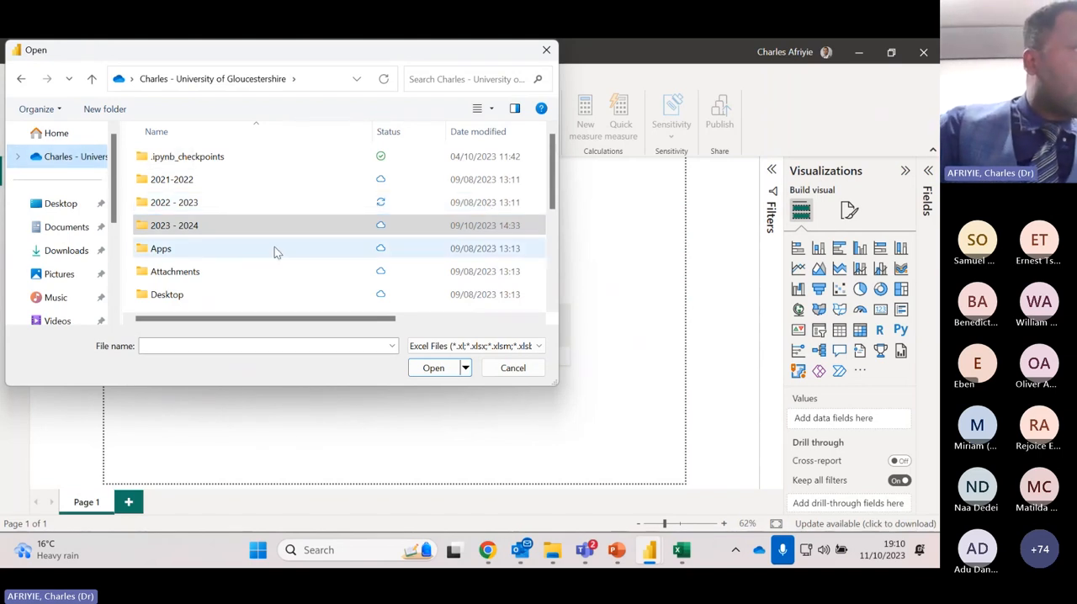
double_click(200, 202)
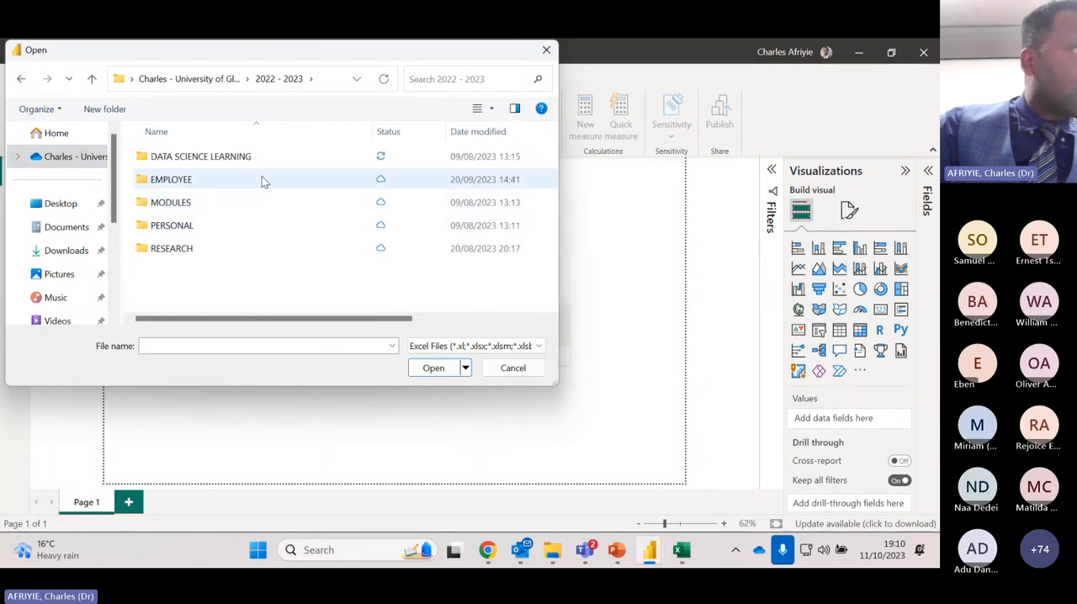
double_click(244, 160)
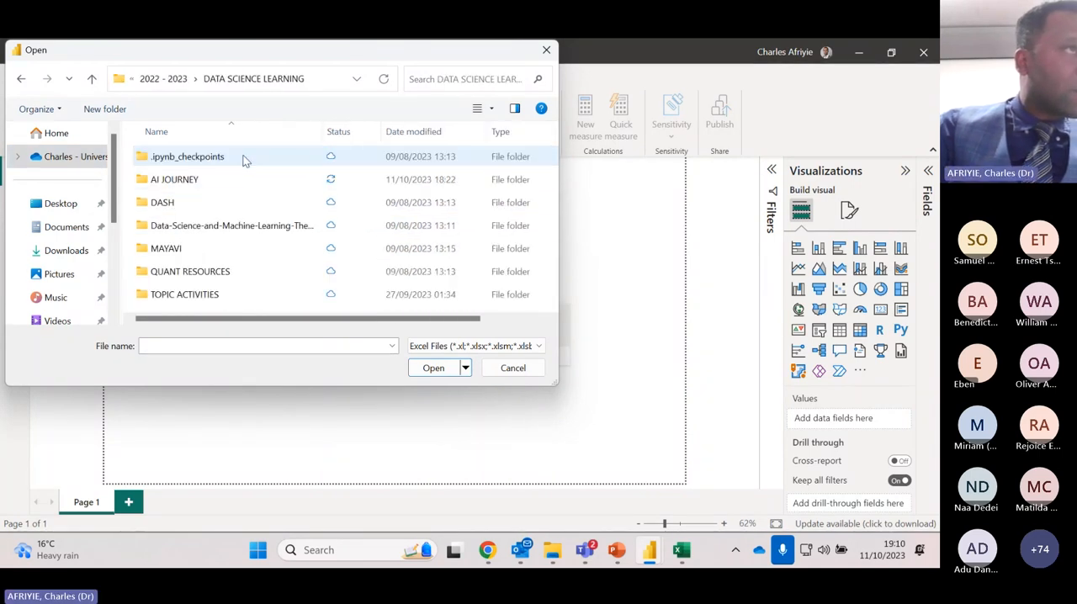
double_click(211, 178)
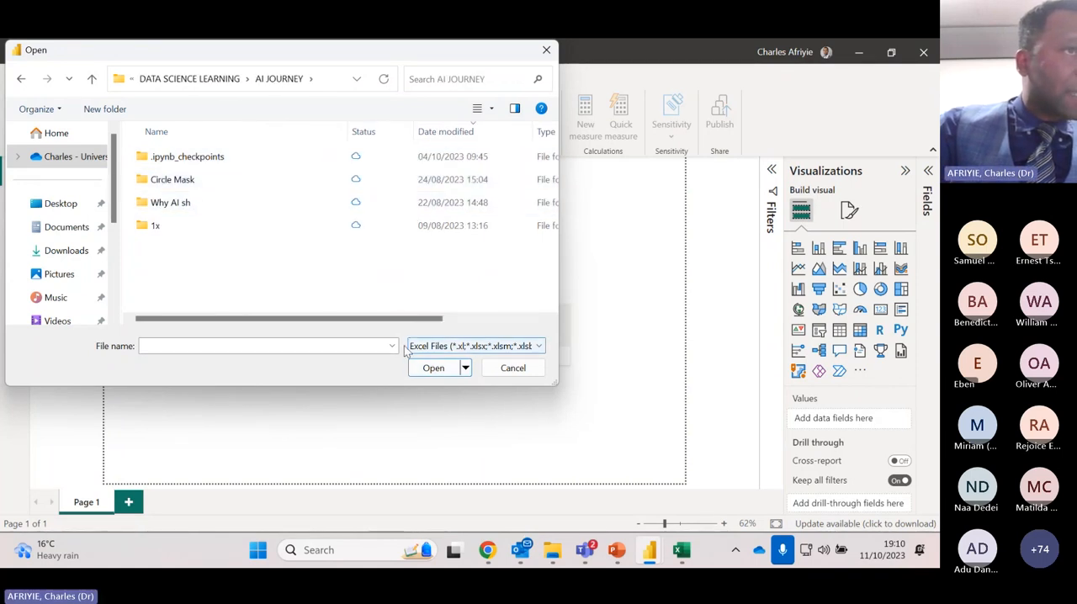
click(466, 369)
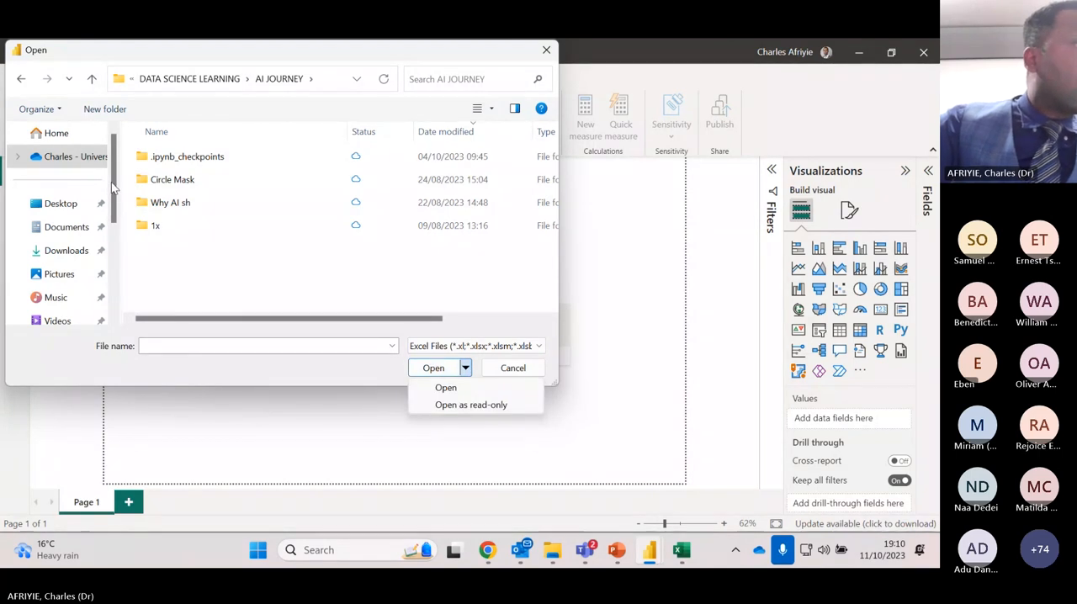
Open the Medicare Inpatient 2017 workbook from the POWERBI folder inside 2023 - 2024 as the Excel data source
click(72, 159)
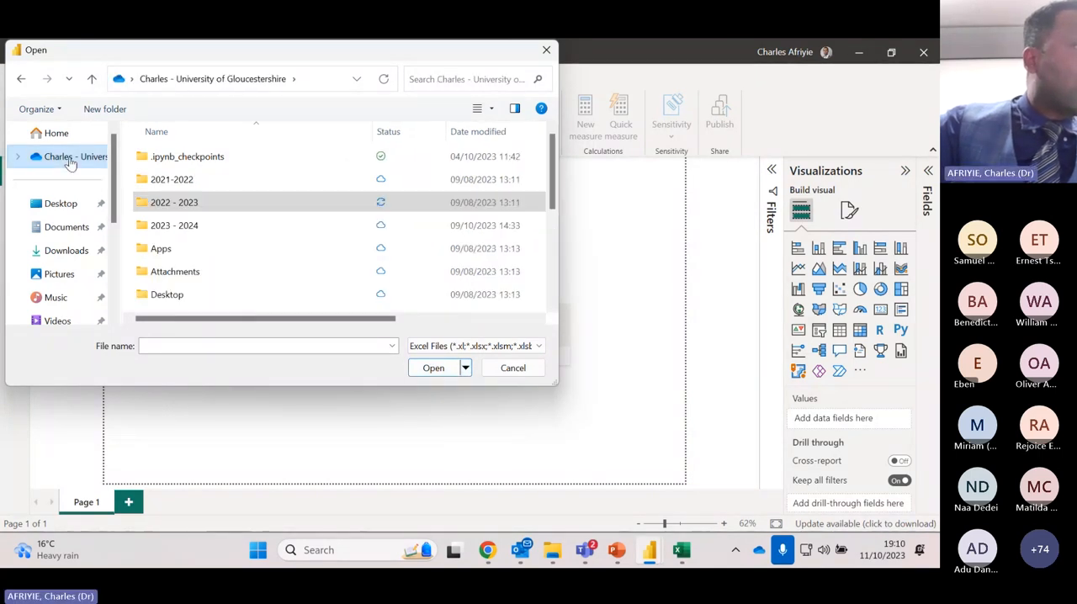
double_click(199, 225)
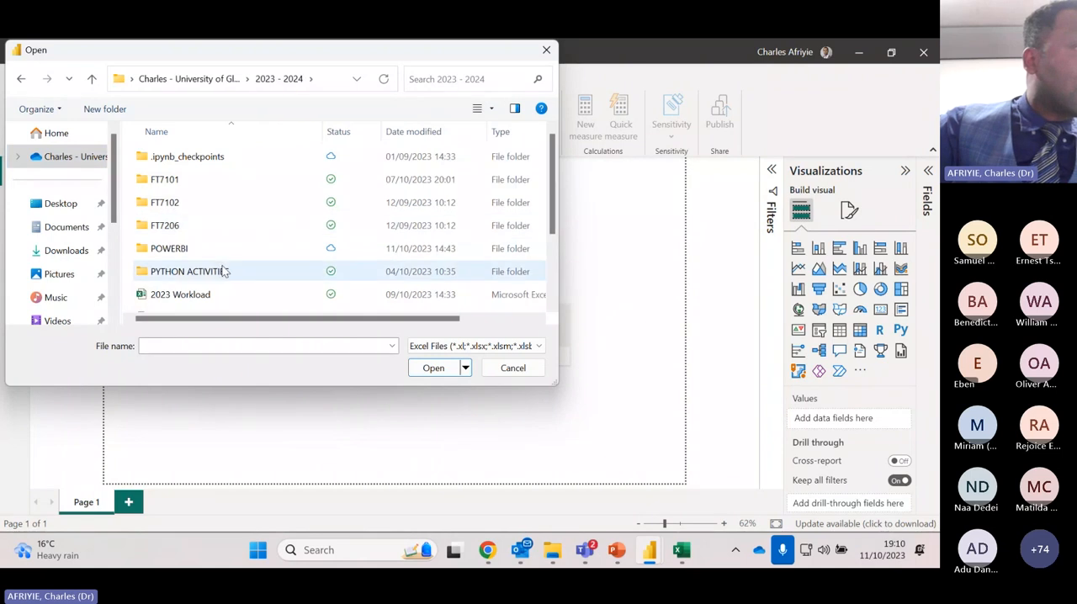
double_click(208, 250)
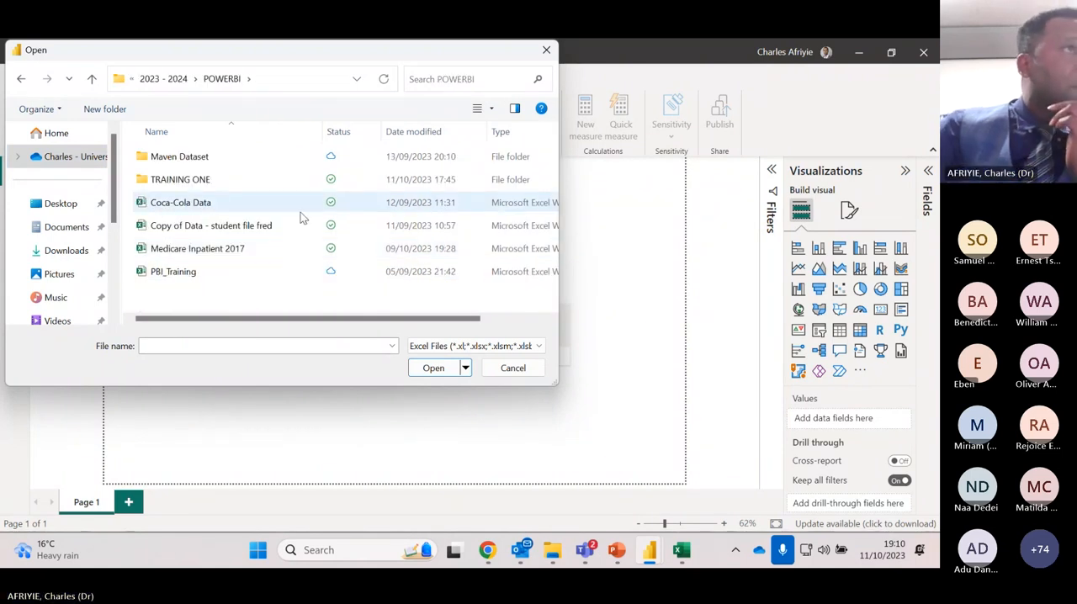
double_click(216, 250)
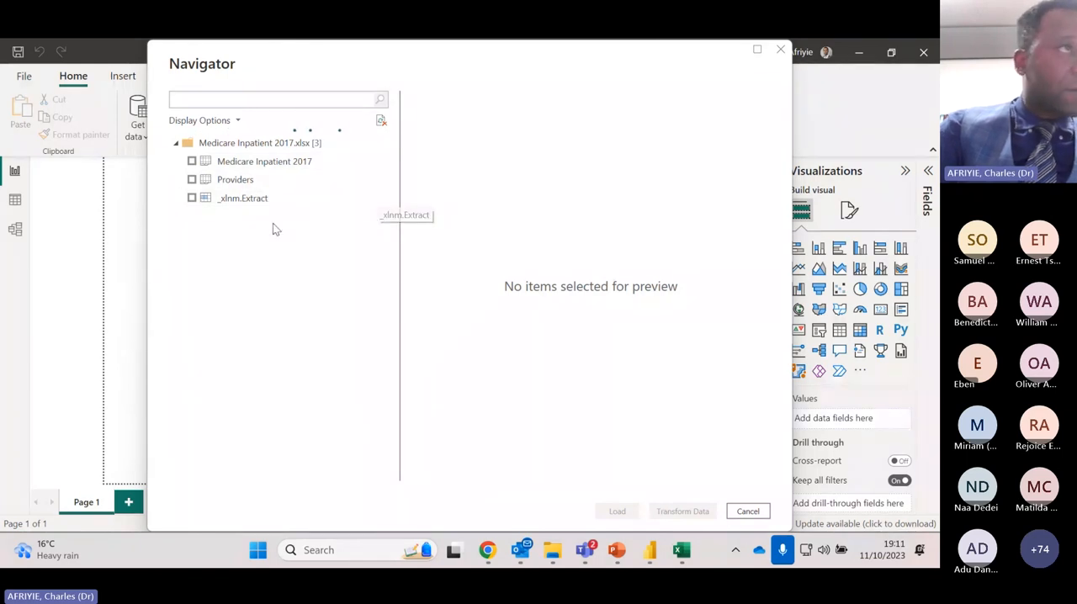
Select the Medicare Inpatient 2017 and Providers tables and load both into the report
click(191, 160)
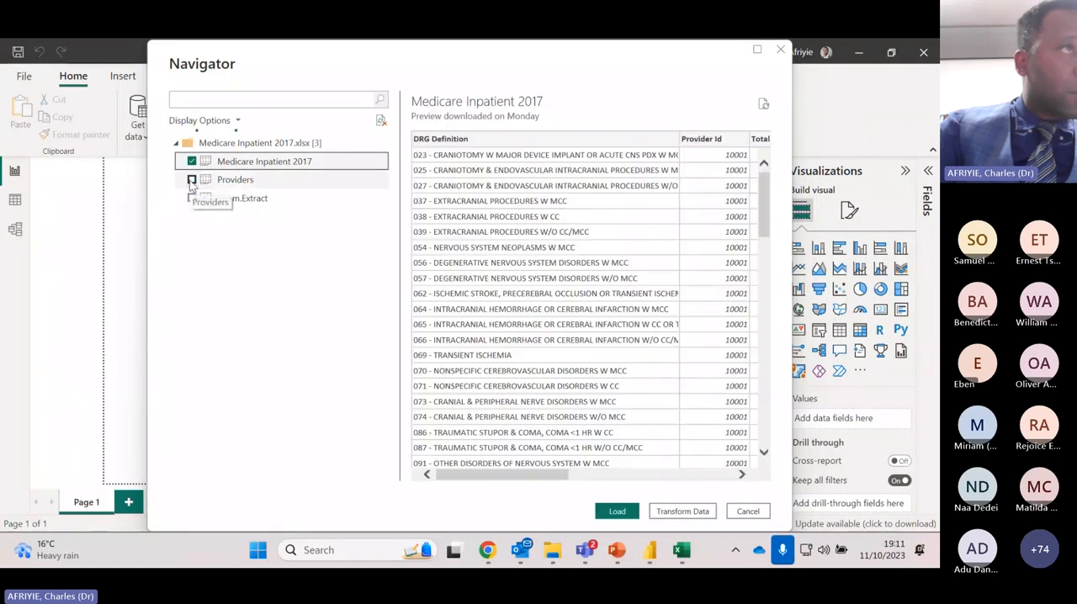
click(192, 180)
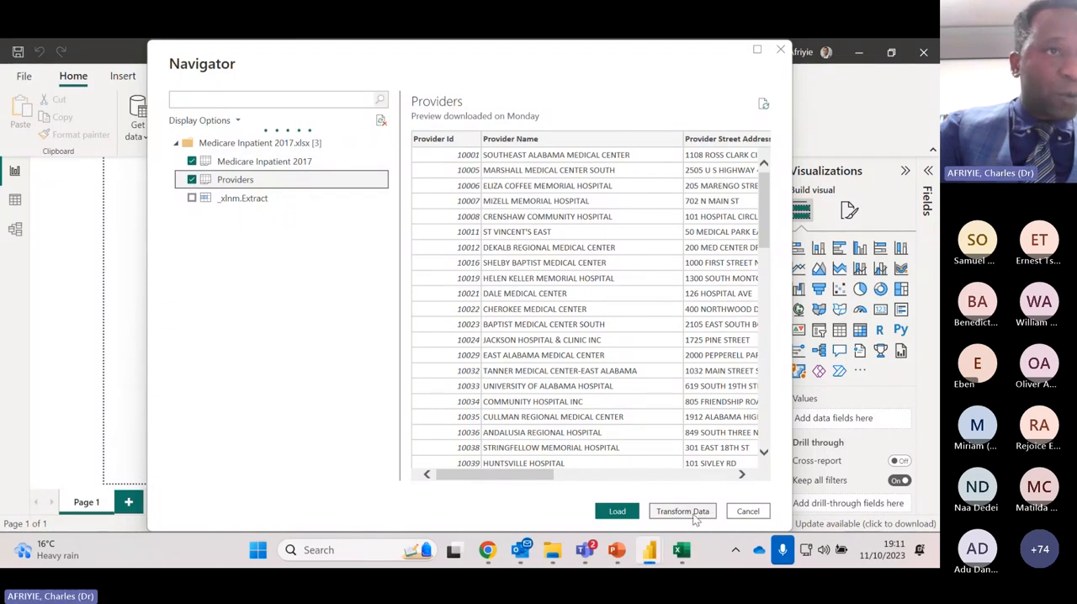
click(617, 512)
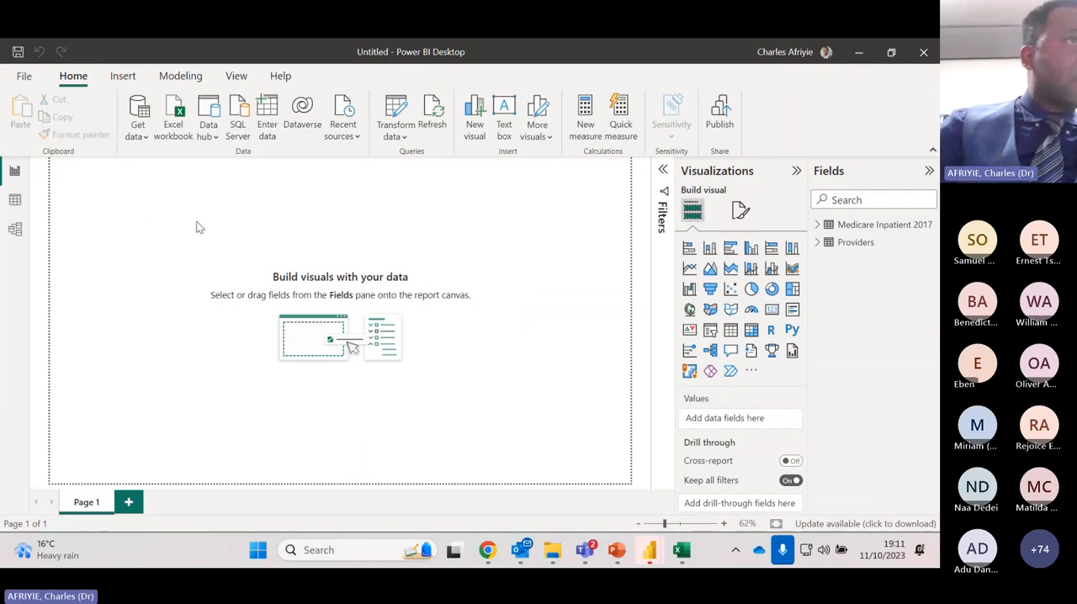
In the model view, arrange the Providers table beside the Medicare Inpatient 2017 table, slightly lower, so their relationship can be examined
click(21, 236)
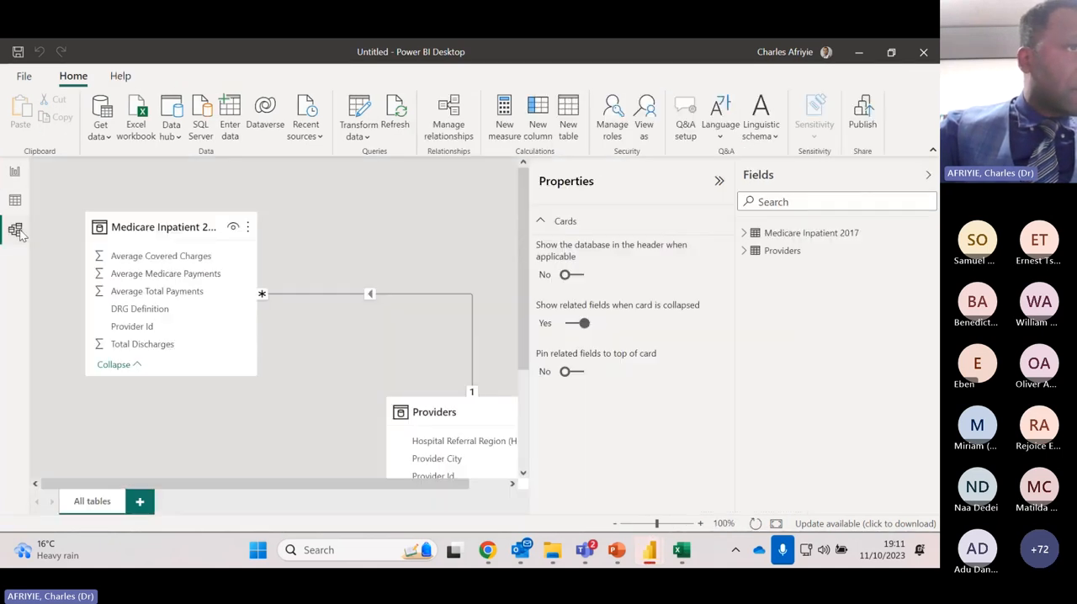
drag(463, 411, 269, 209)
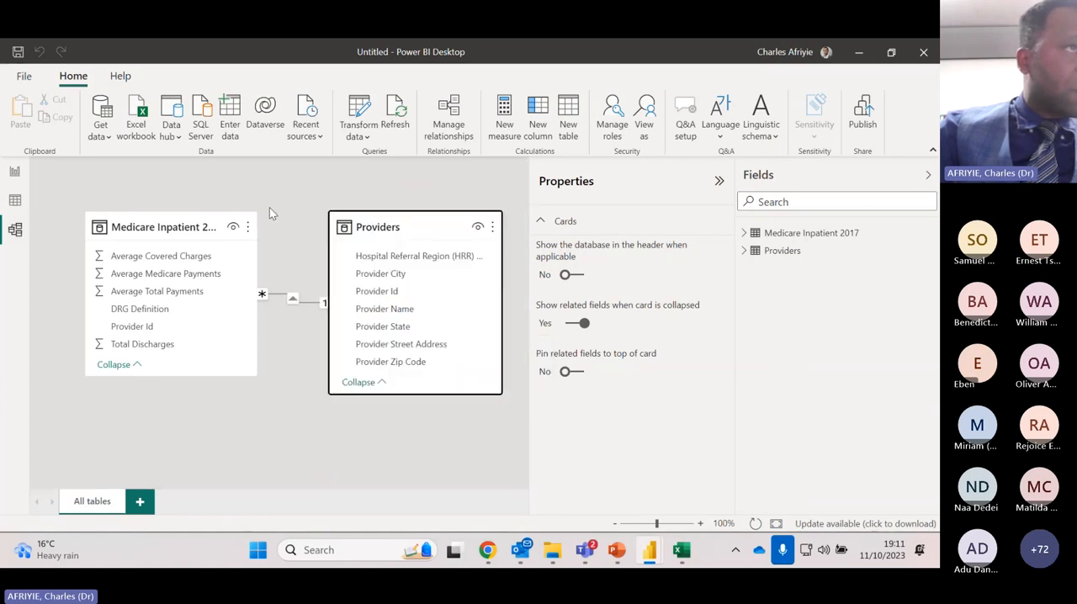
click(171, 221)
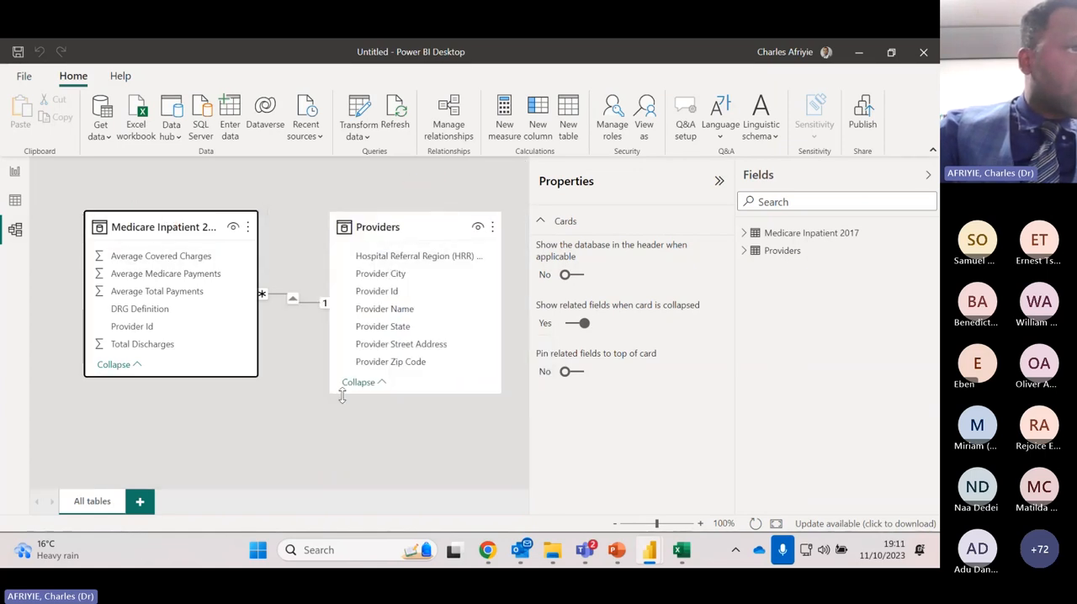
drag(423, 228, 435, 277)
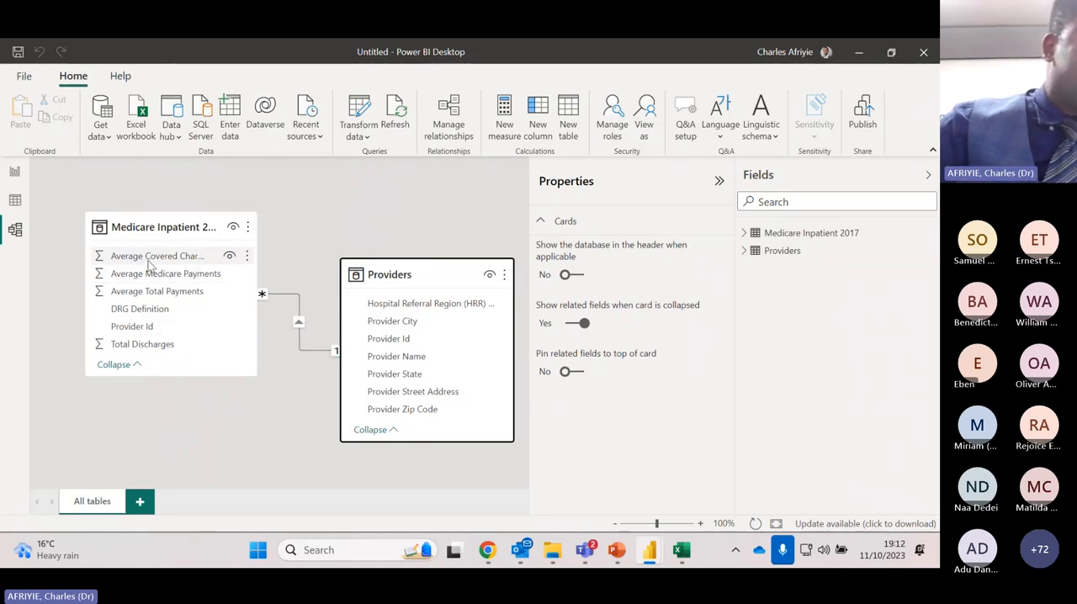
mouse_move(190, 229)
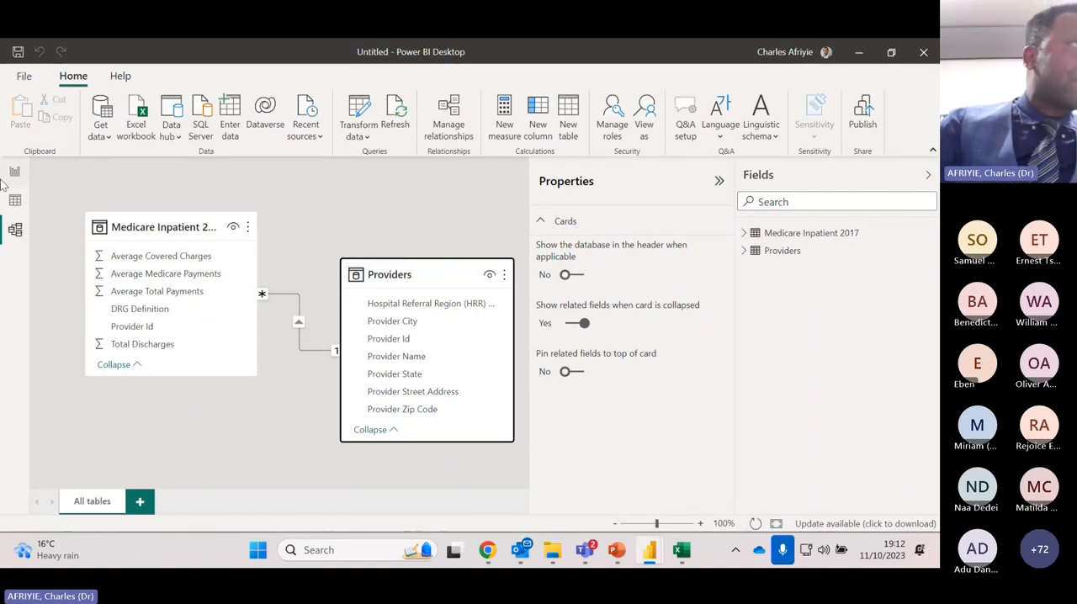
Examine the rows and columns of the Medicare Inpatient 2017 table and the Providers table in the data view
click(17, 202)
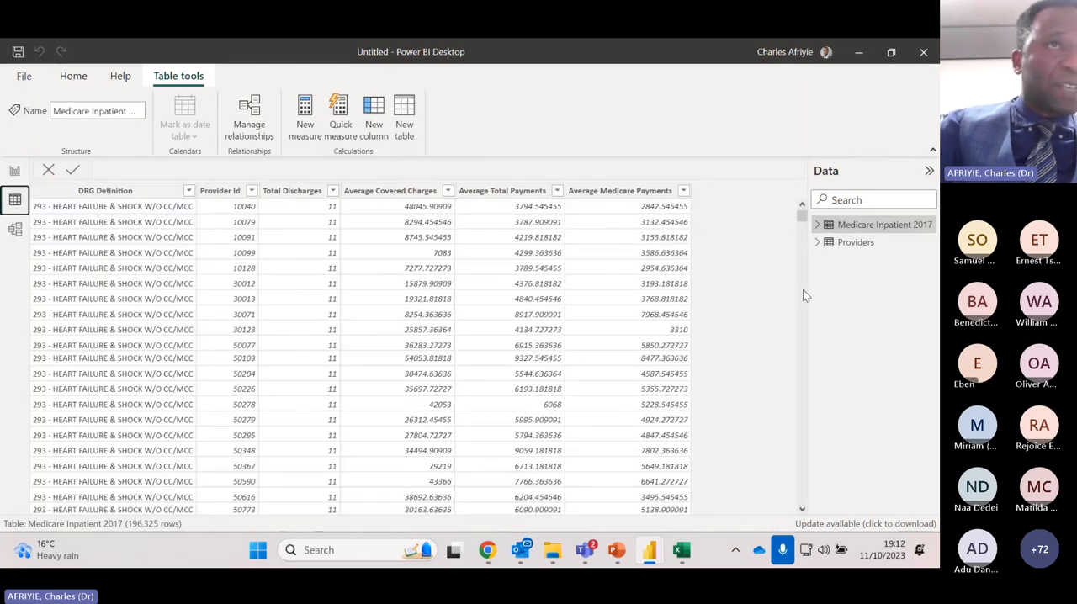
drag(802, 215, 825, 521)
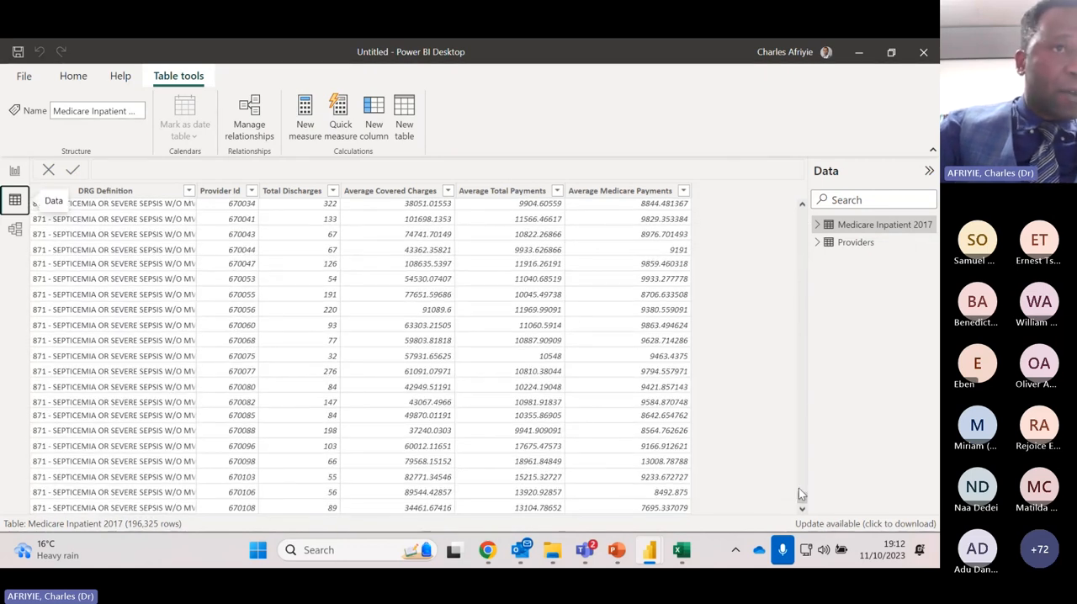
drag(804, 500, 802, 216)
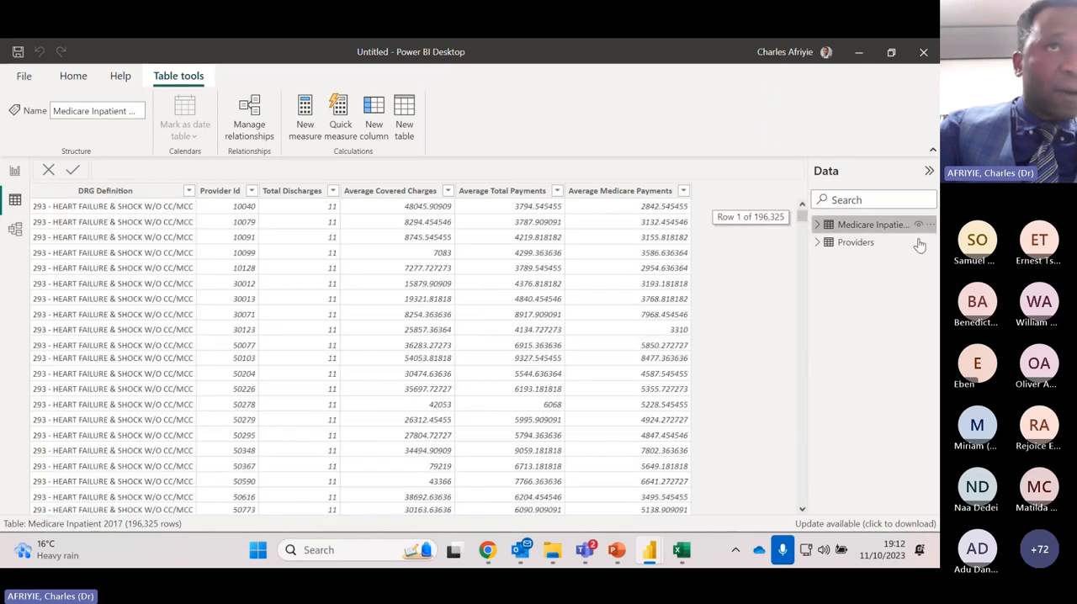
click(856, 242)
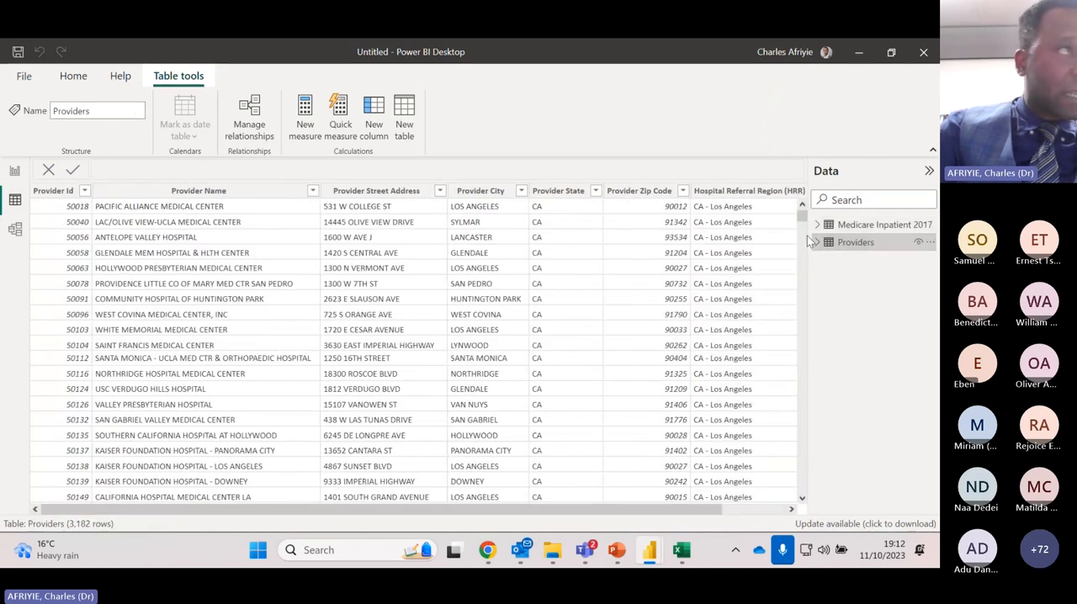
mouse_move(801, 218)
mouse_down()
mouse_move(810, 510)
mouse_move(830, 363)
mouse_move(802, 211)
mouse_up()
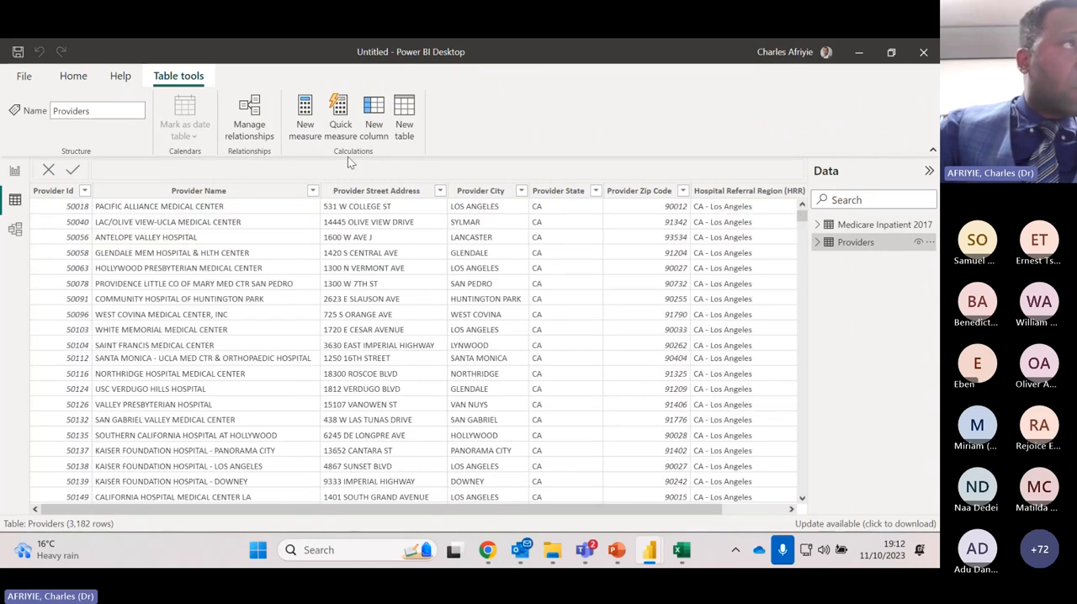
Add an empty card visual to the report's Page 1 and place it near the page's upper-left corner
click(15, 172)
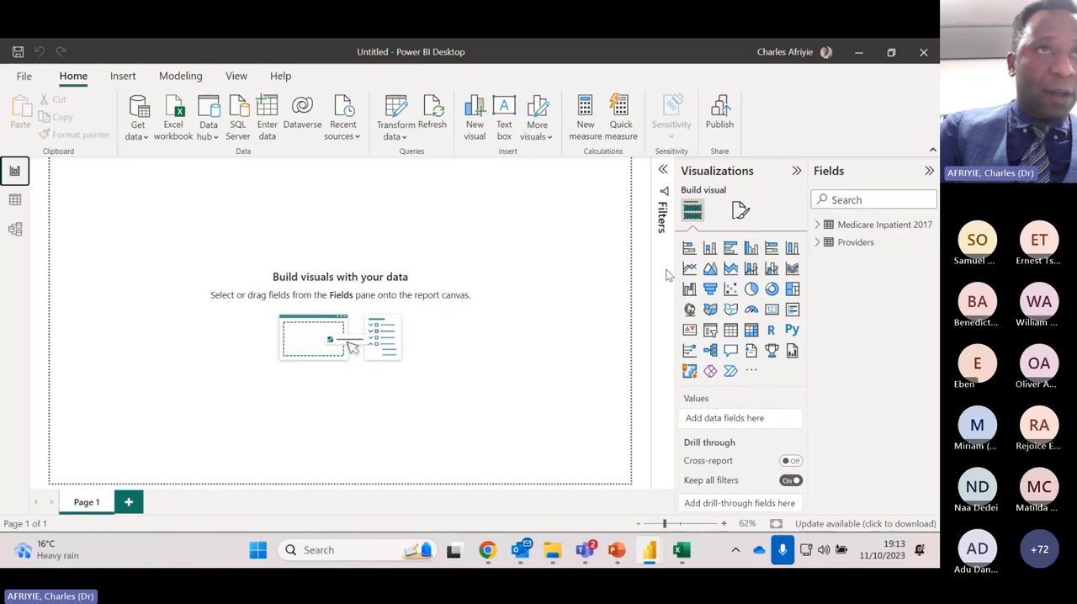
click(772, 311)
drag(106, 179, 143, 191)
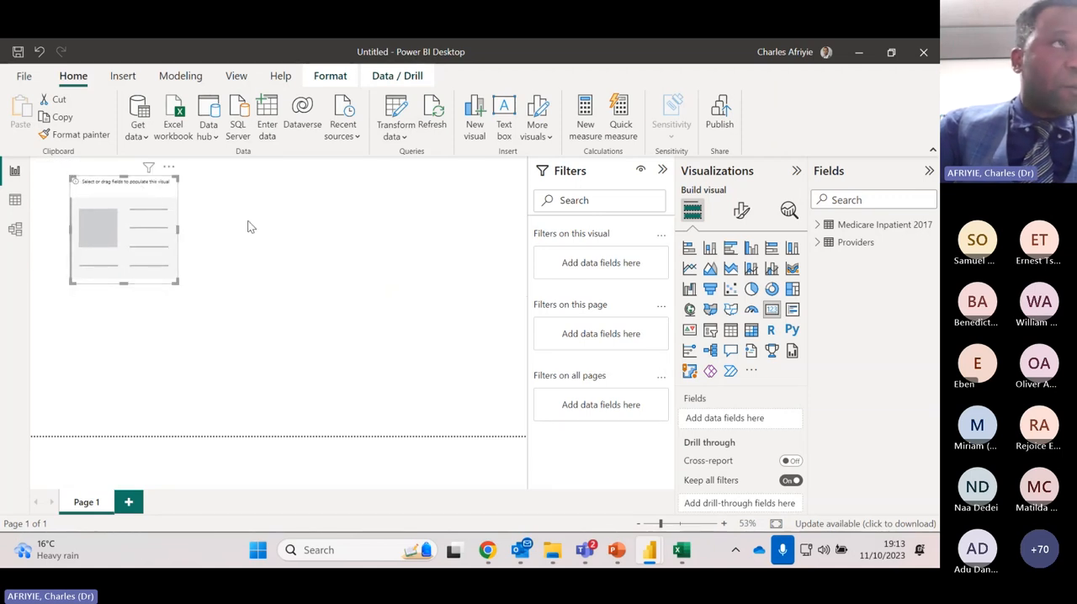
drag(142, 196, 141, 188)
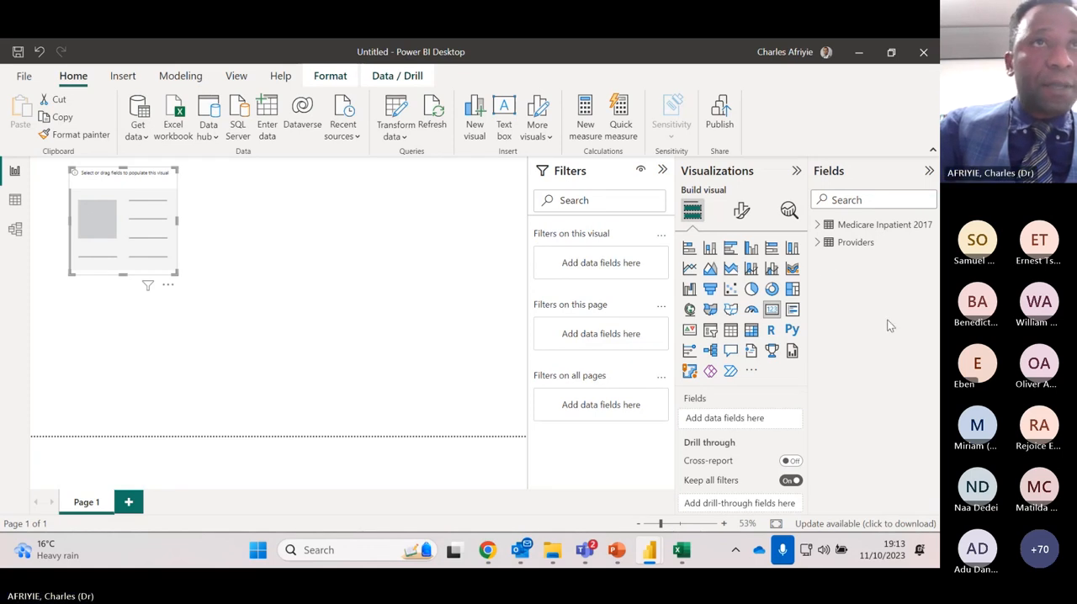
click(818, 243)
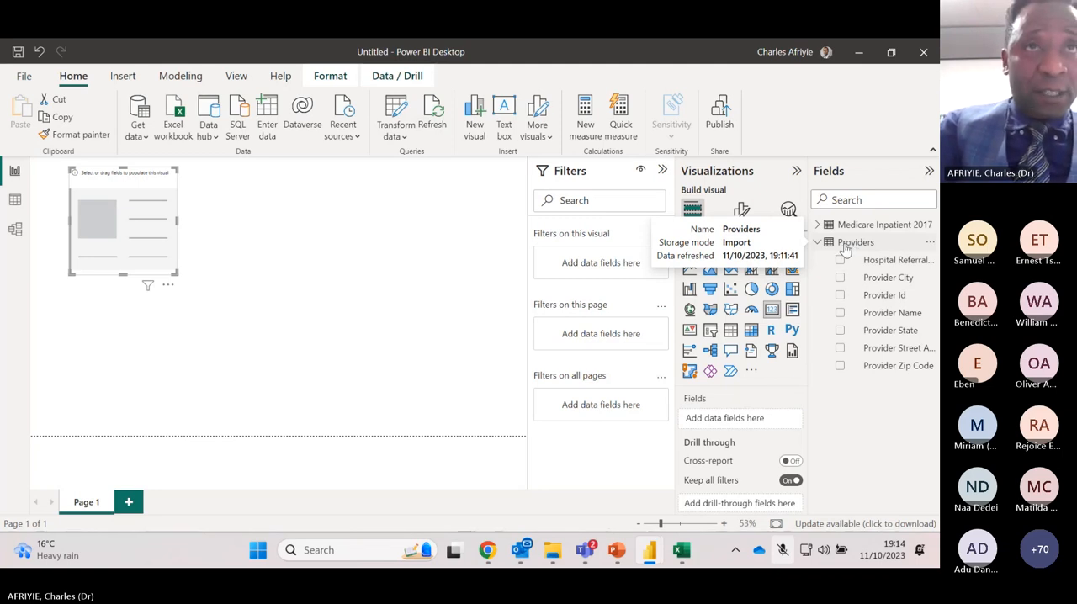
click(840, 314)
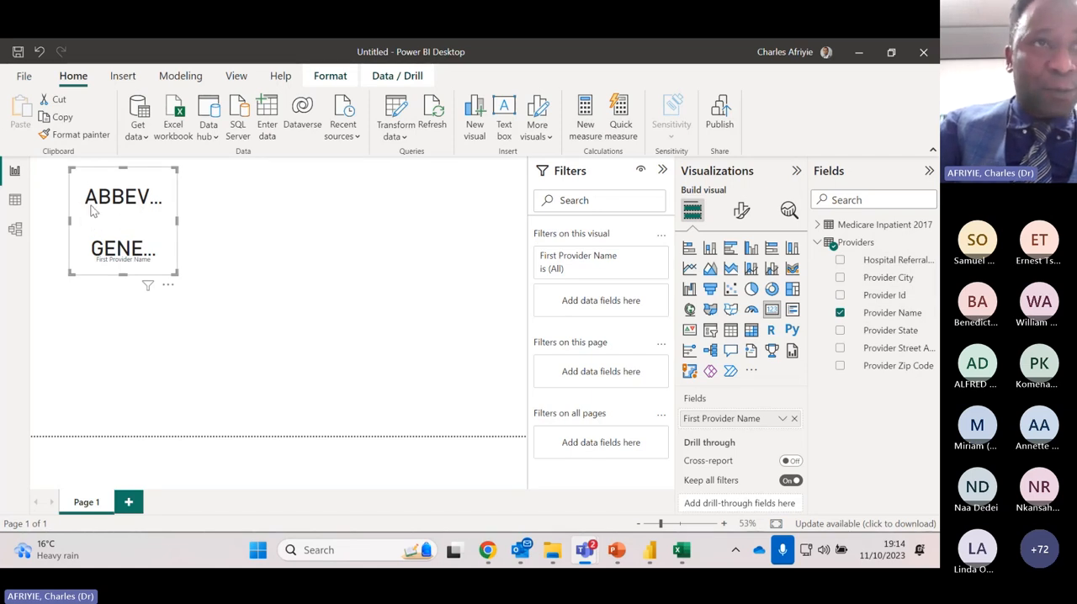
click(840, 312)
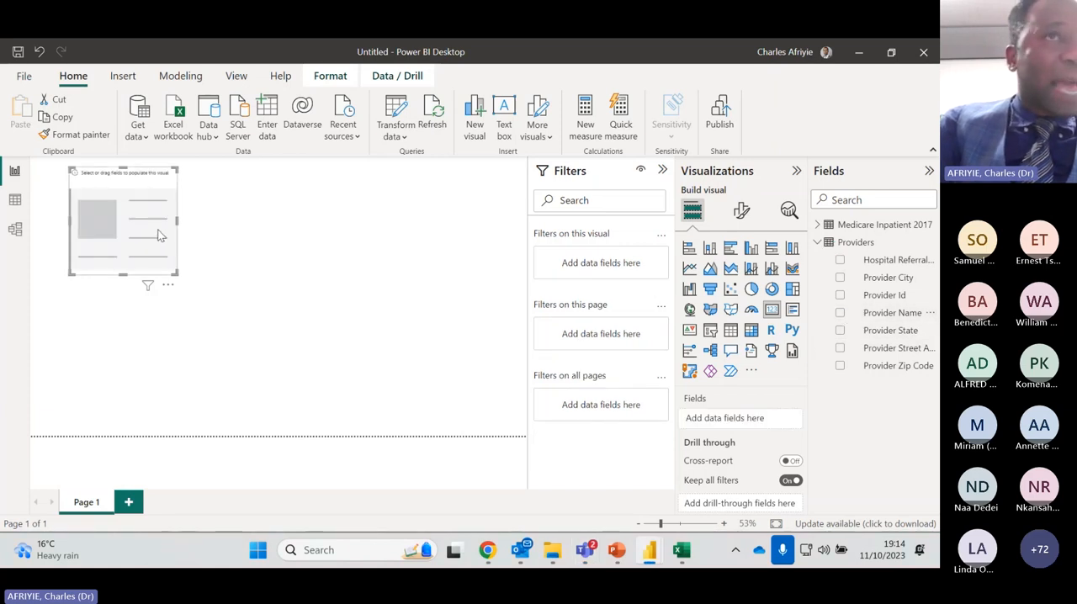
Move the empty card toward the middle of the page's upper edge and shrink it to a small, shallow rectangle
drag(153, 233, 413, 207)
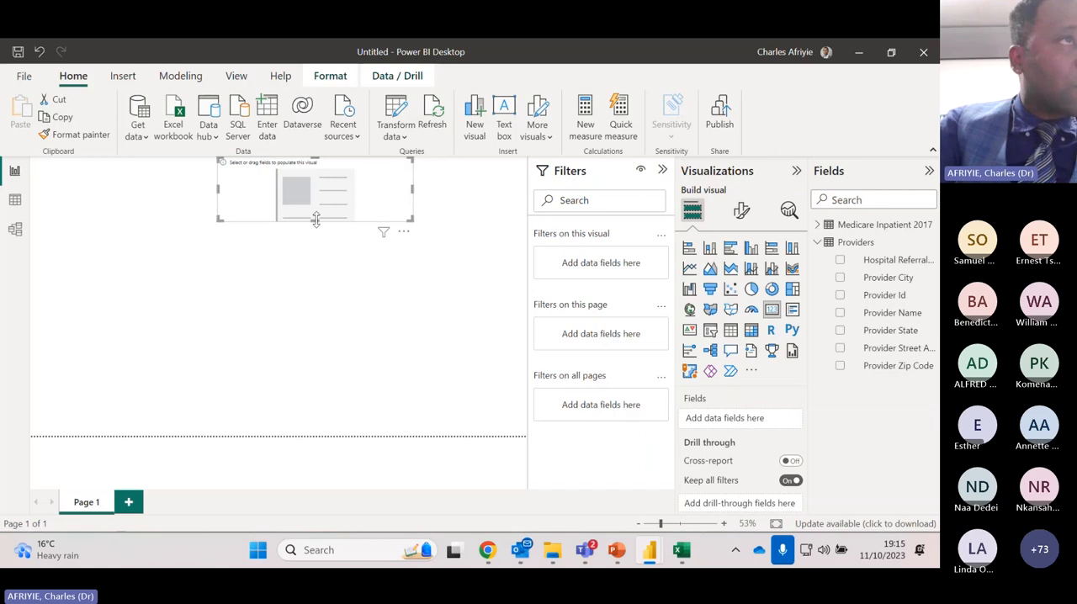
drag(326, 219, 318, 190)
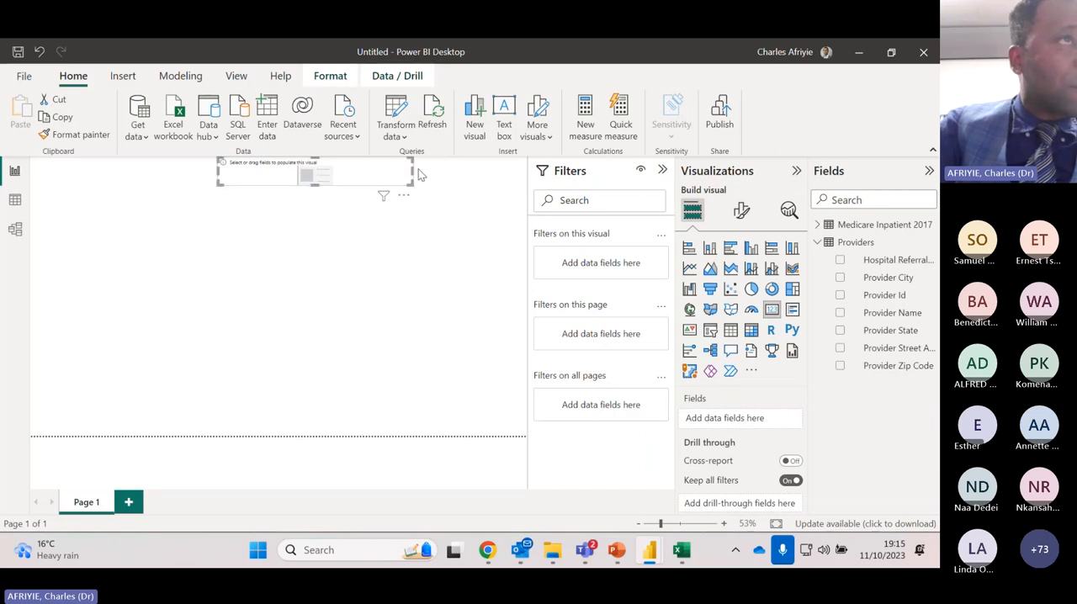
drag(412, 174, 329, 180)
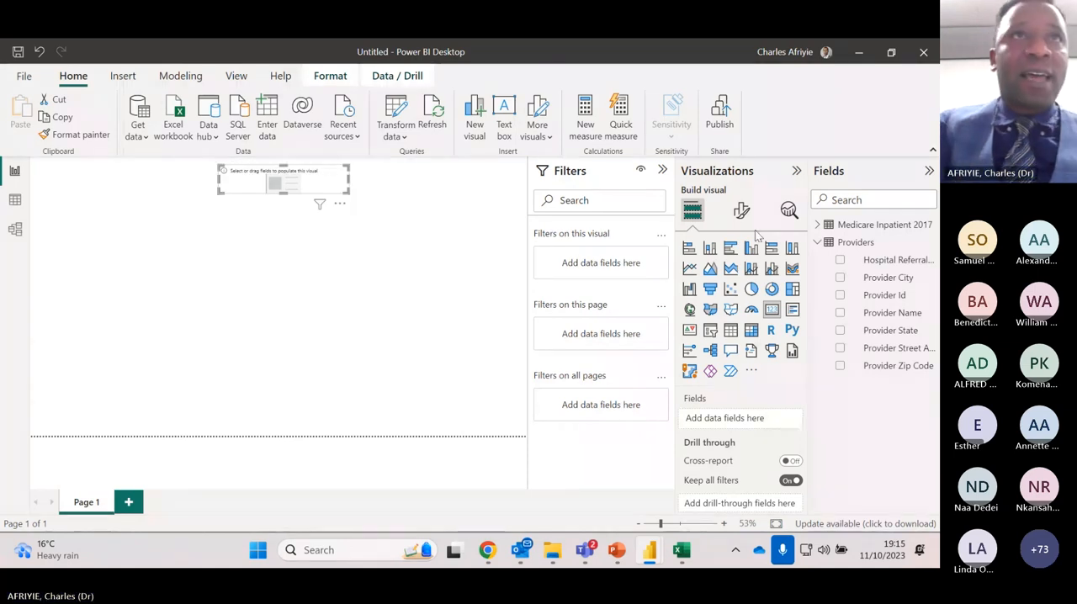
Fill the card with Average Covered Charges from Medicare Inpatient 2017 and resize it so both value and label fit
click(819, 227)
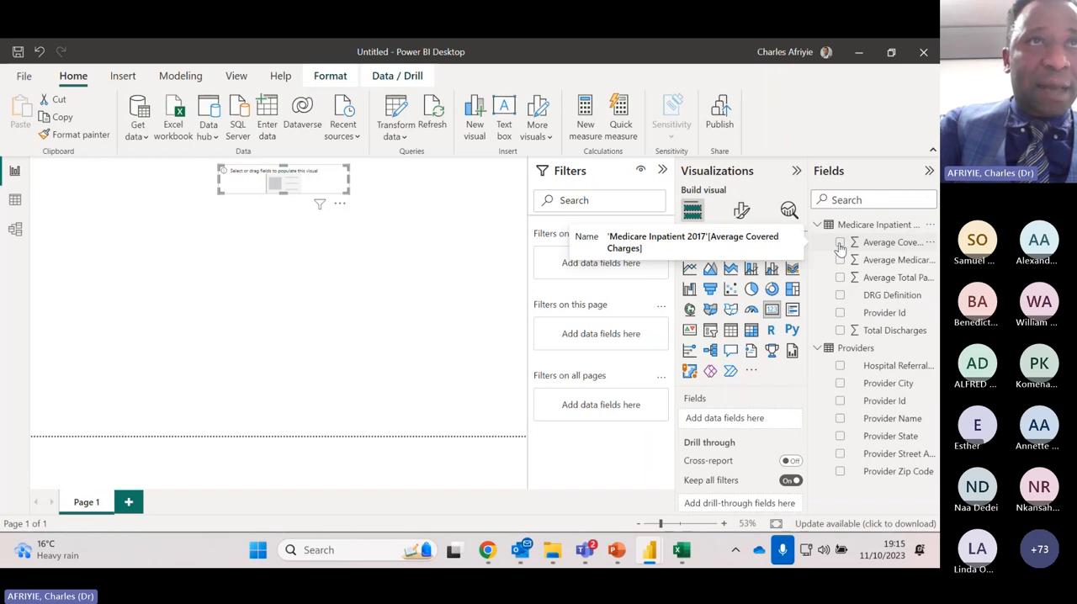
click(840, 243)
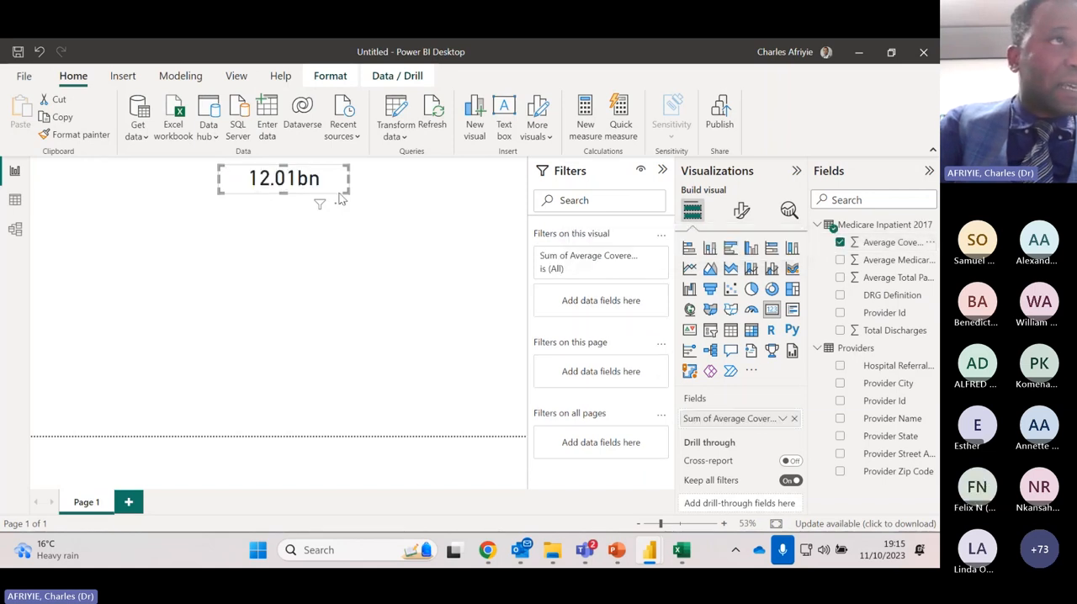
drag(349, 199, 376, 213)
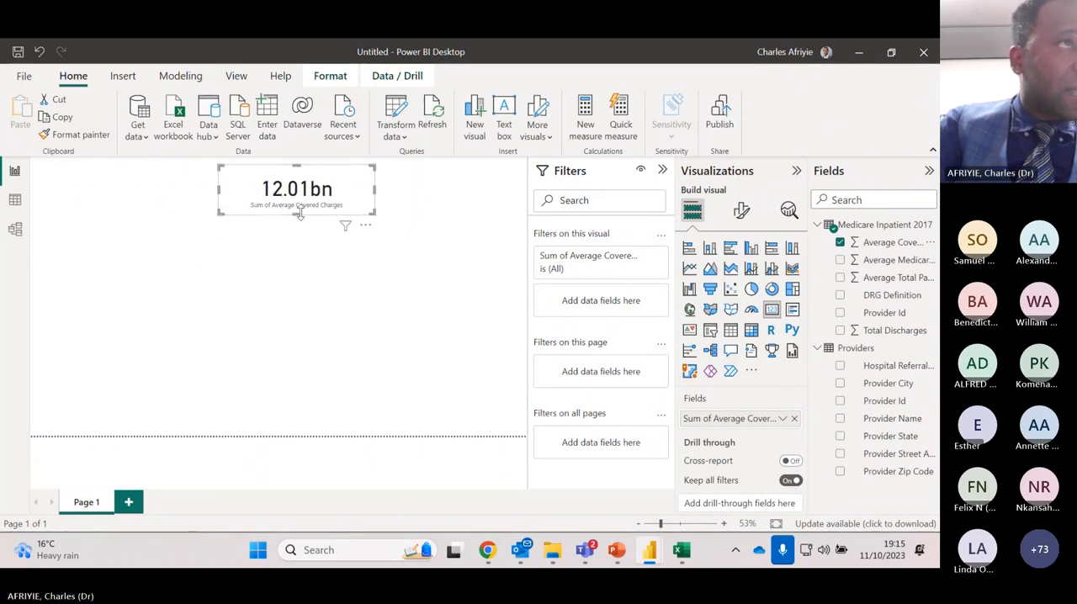
drag(301, 213, 303, 209)
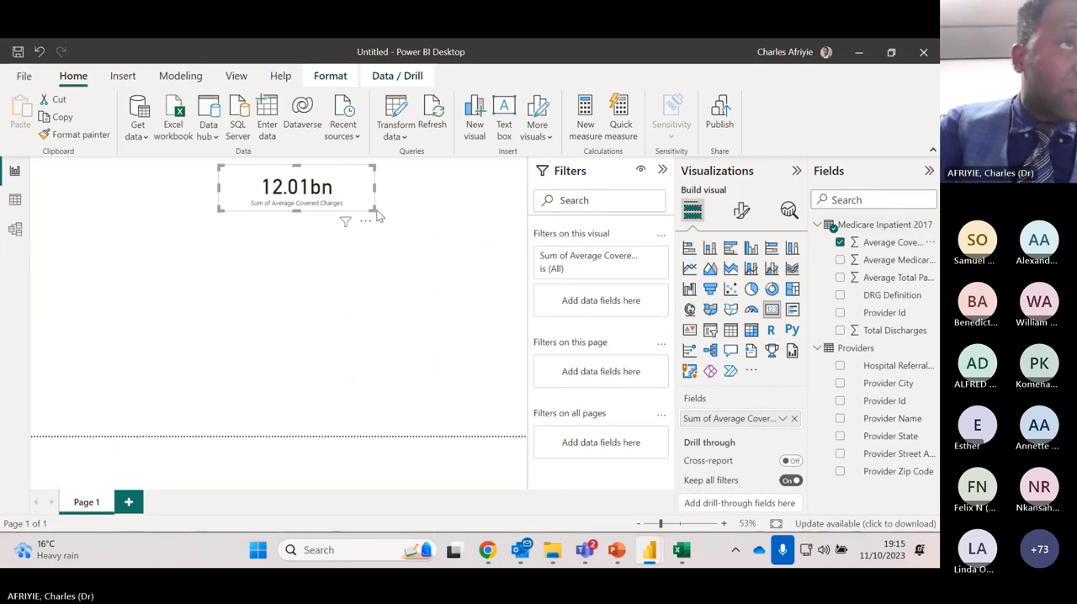
drag(371, 209, 346, 205)
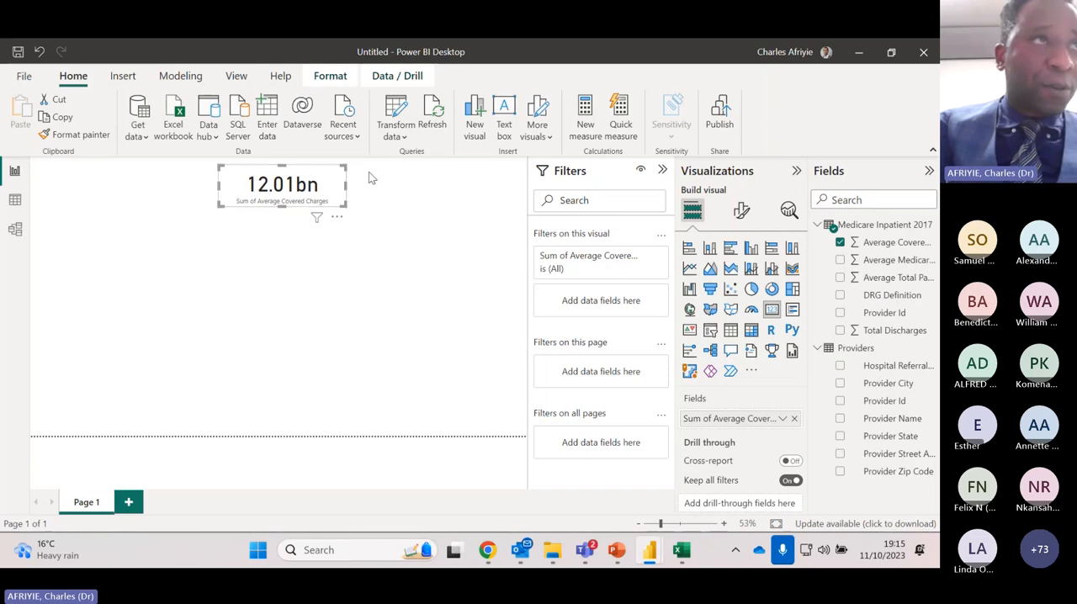
Format the card's callout value in red Cambria at size 30 and reduce the card's height slightly
click(744, 212)
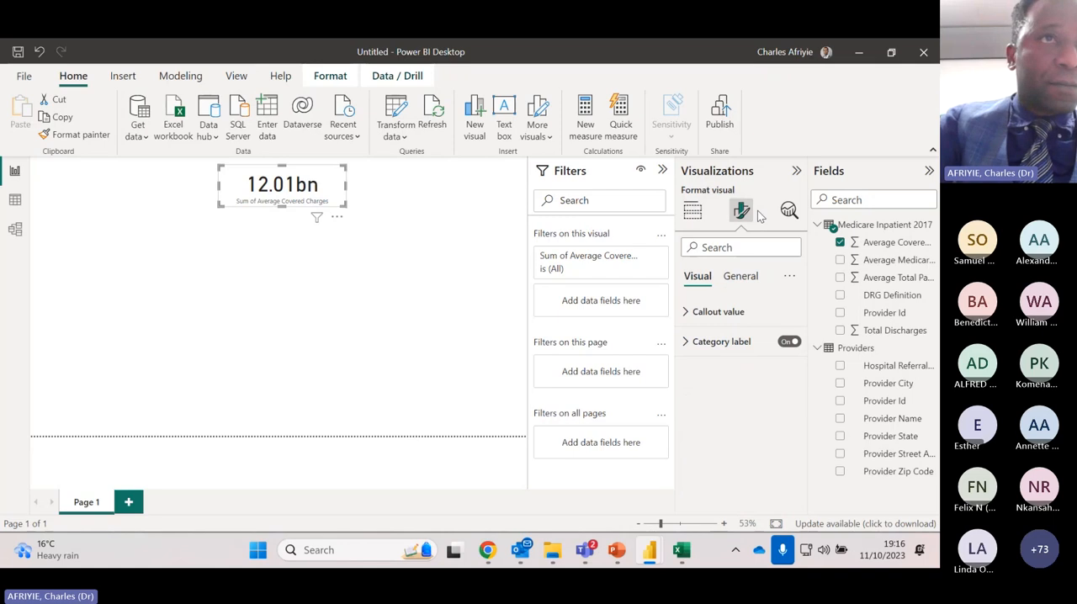
click(720, 313)
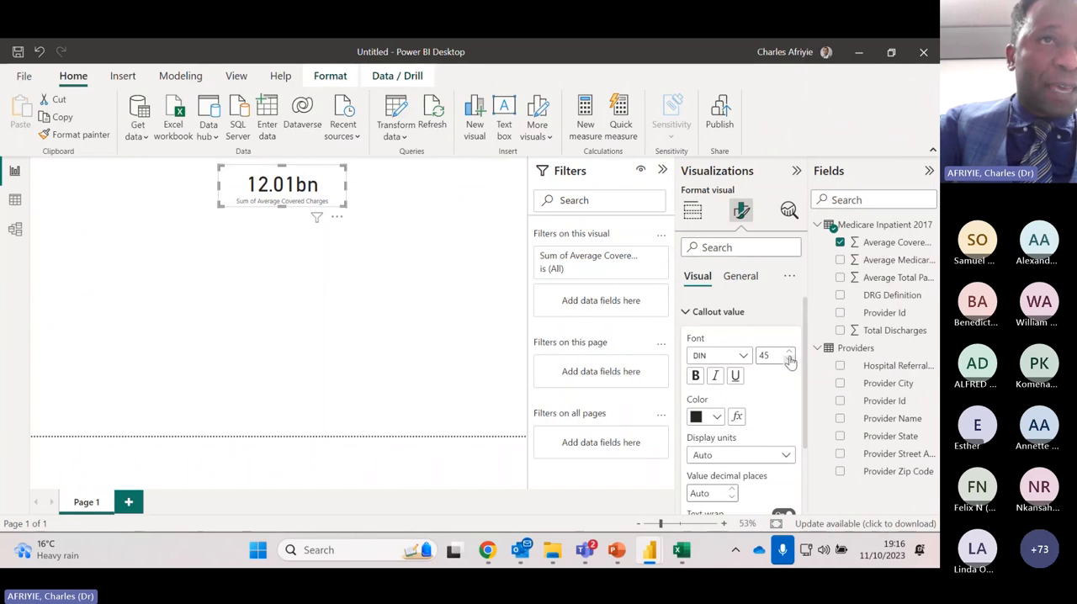
click(789, 361)
click(788, 362)
click(789, 362)
click(788, 361)
click(788, 362)
click(789, 362)
click(788, 362)
click(732, 355)
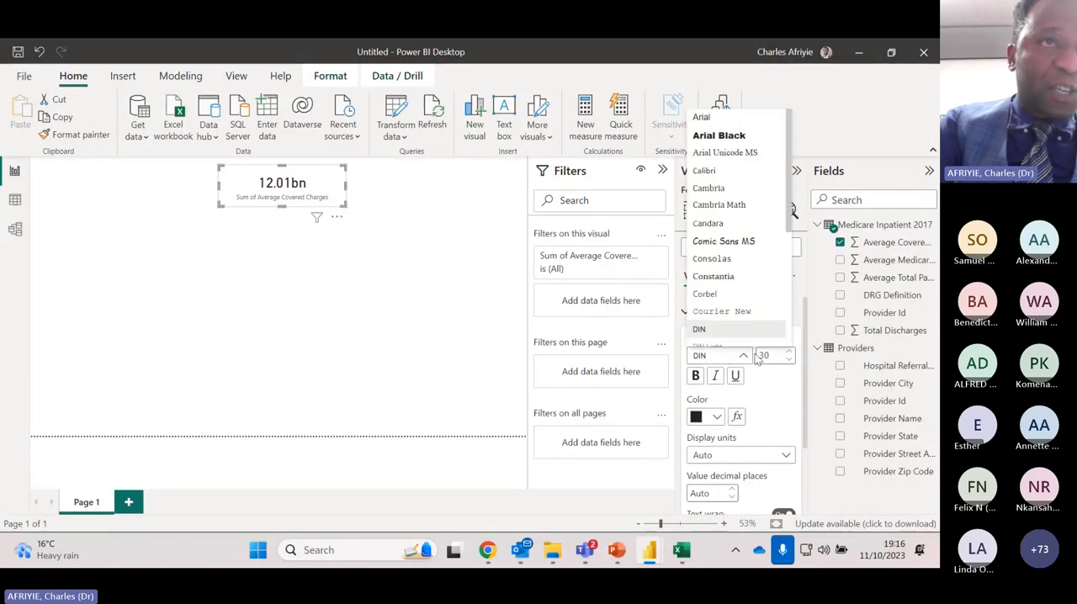
click(708, 188)
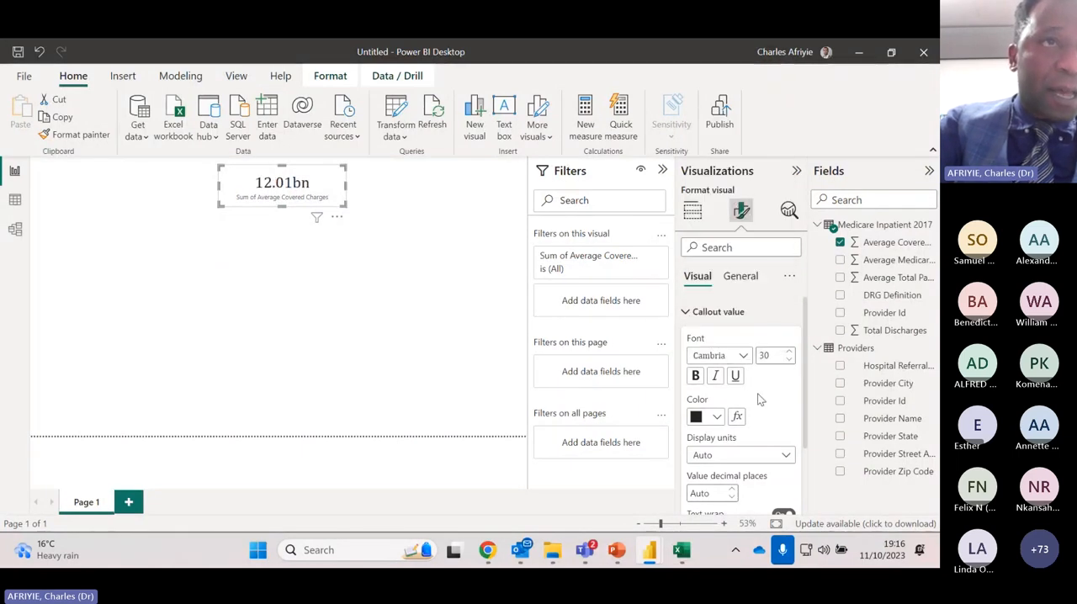
click(717, 418)
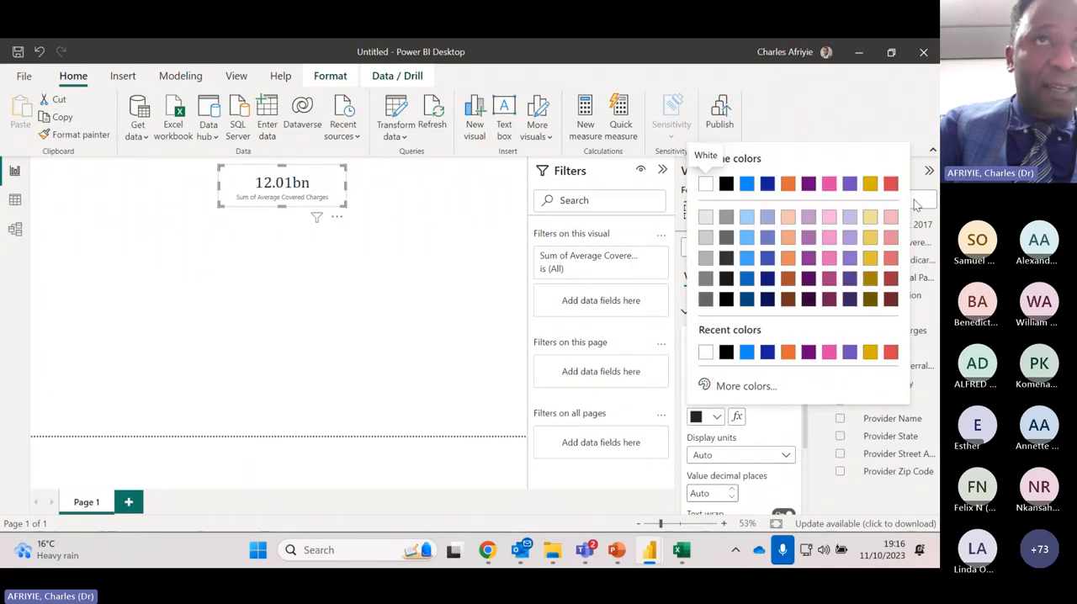
click(889, 184)
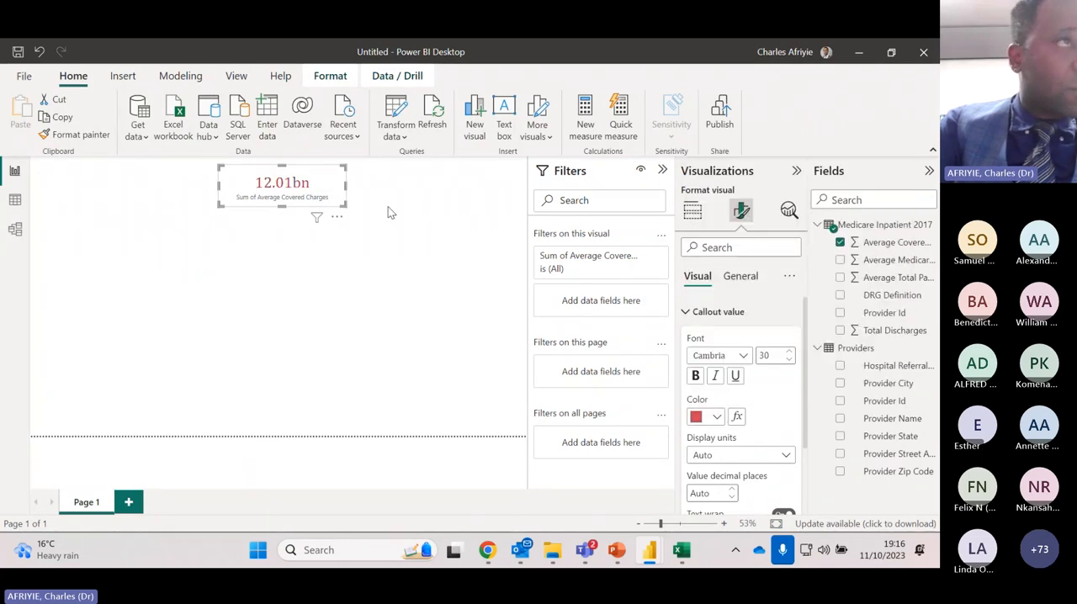
drag(344, 204, 347, 200)
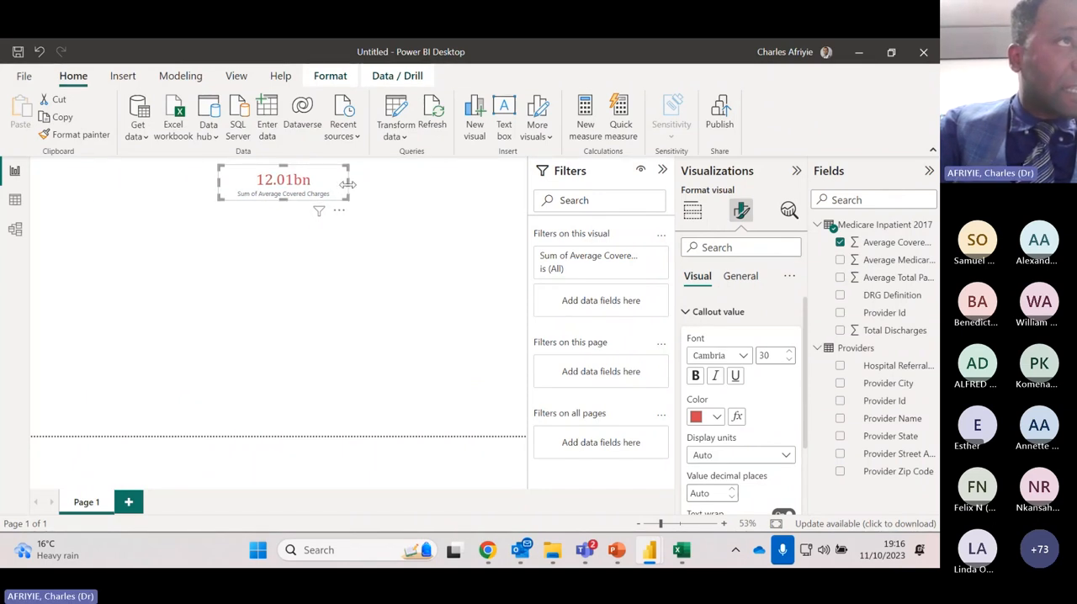
Duplicate the Average Covered Charges card and arrange the two cards side by side along the page's upper edge
click(318, 234)
click(307, 196)
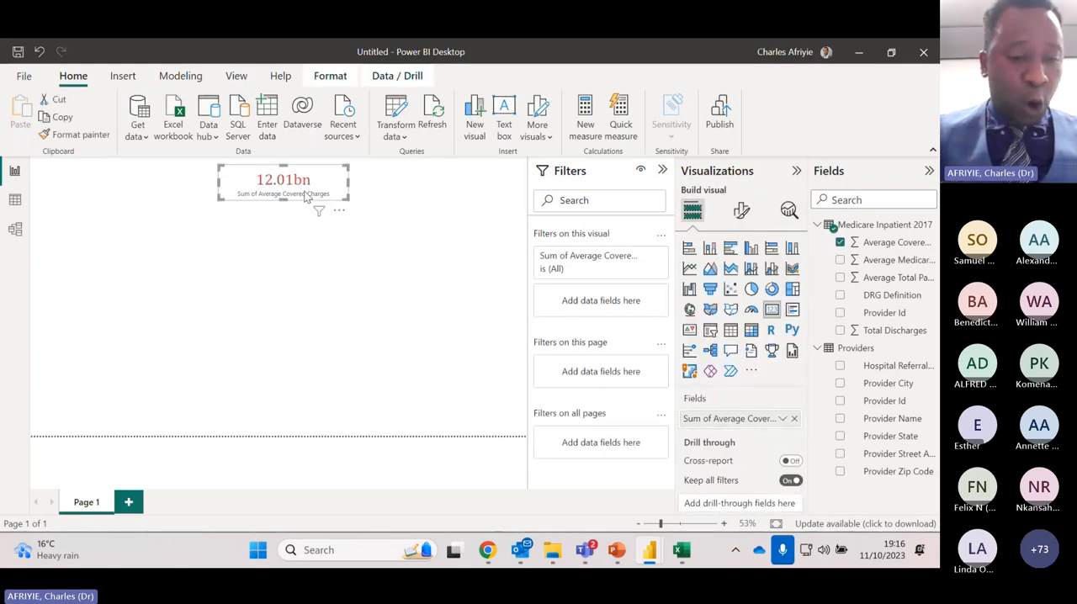
key(ctrl+c)
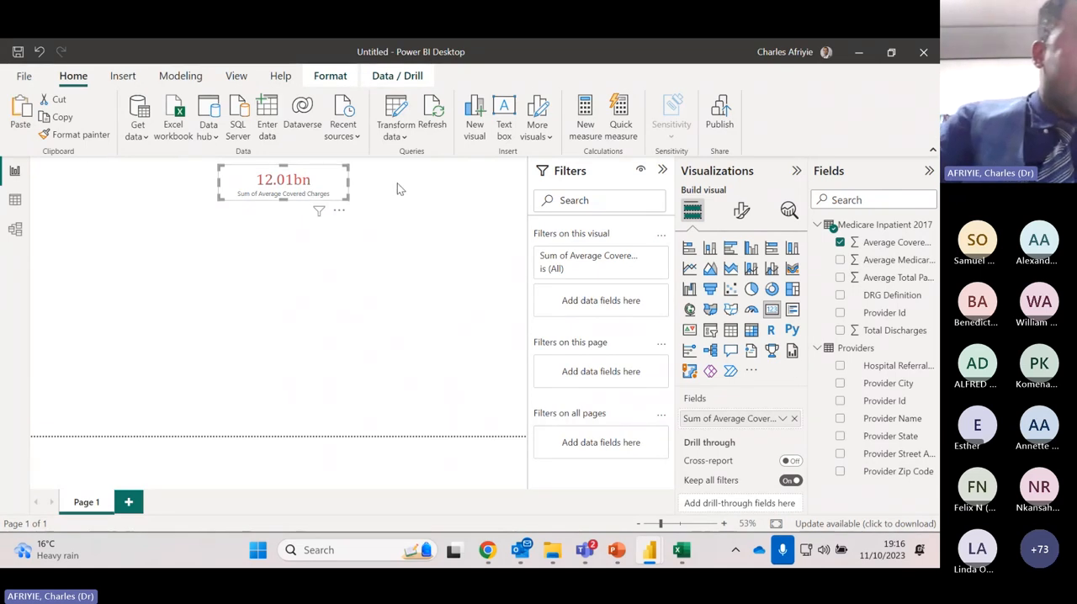
click(397, 190)
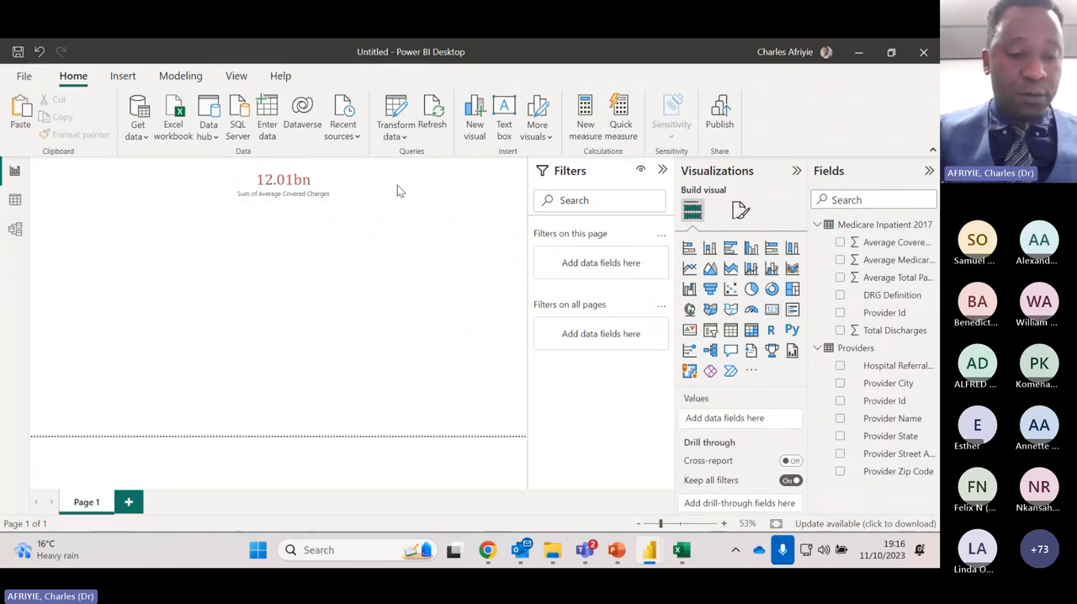
key(ctrl+v)
drag(308, 187, 425, 184)
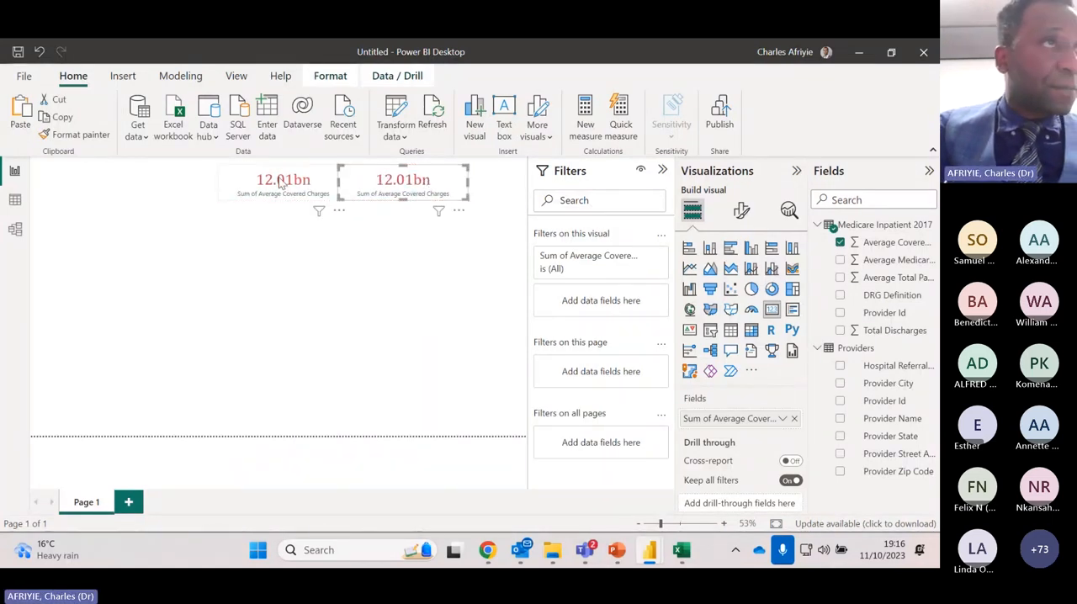
drag(280, 179, 227, 172)
drag(425, 183, 384, 176)
drag(272, 185, 272, 185)
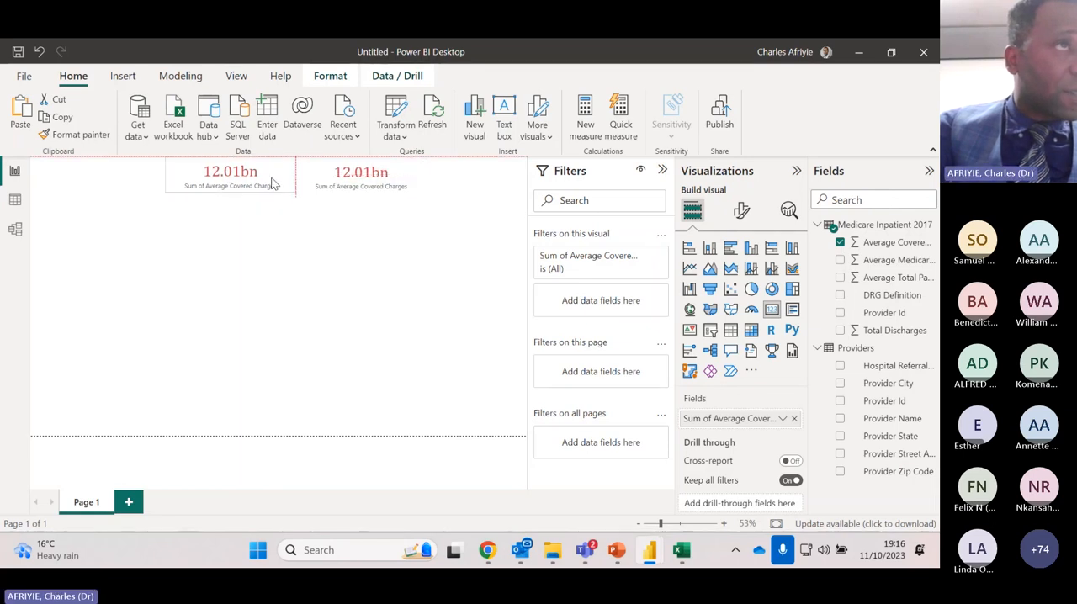
Paste a third copy of the card at the end of the row and space the three cards evenly
click(472, 180)
key(ctrl+v)
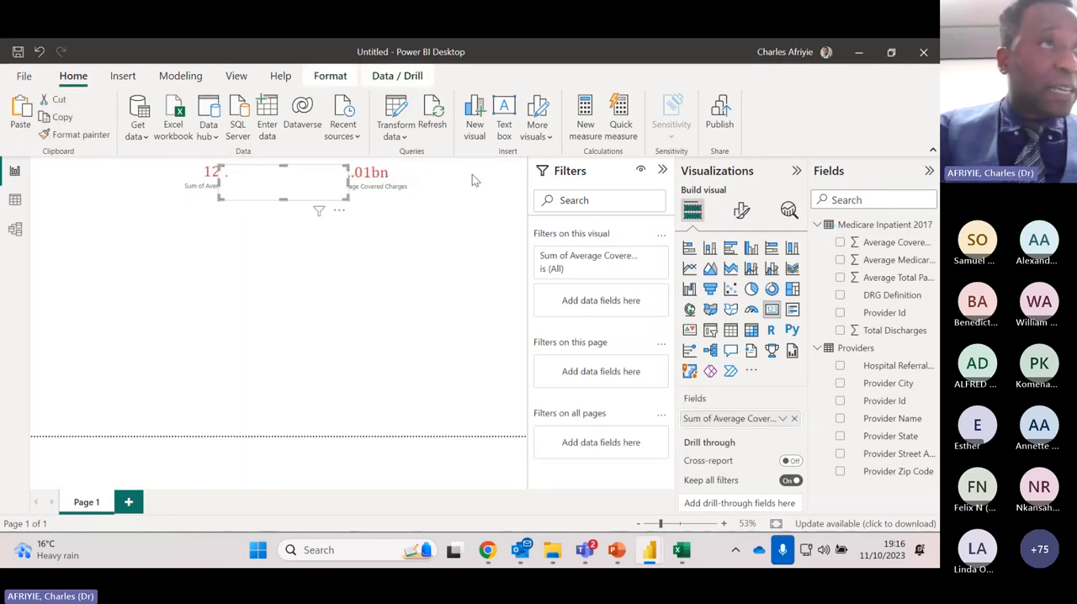
drag(338, 177, 516, 174)
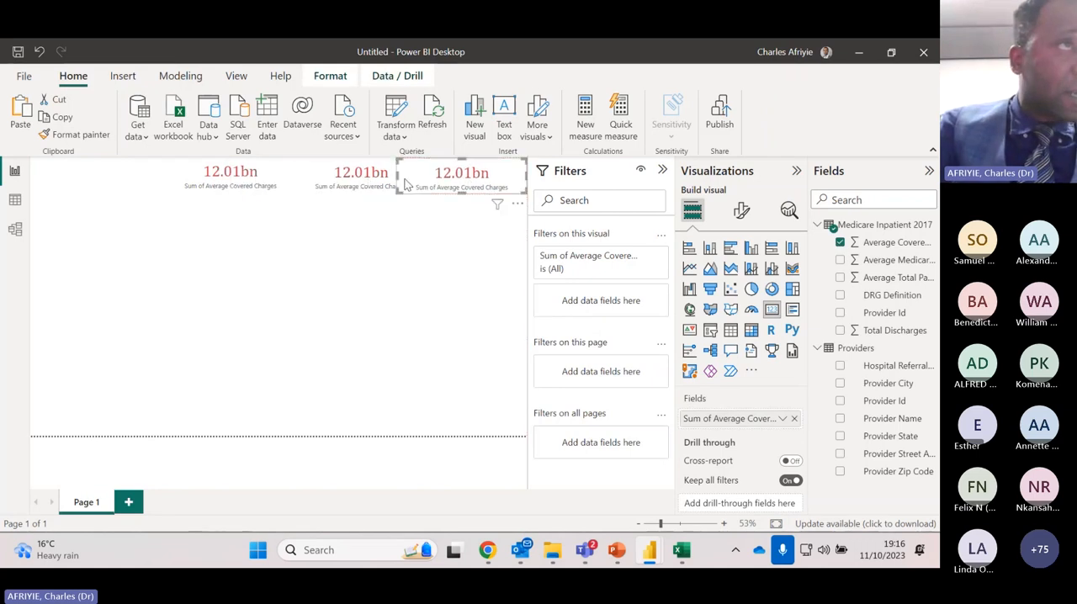
drag(324, 180, 317, 183)
drag(235, 176, 218, 176)
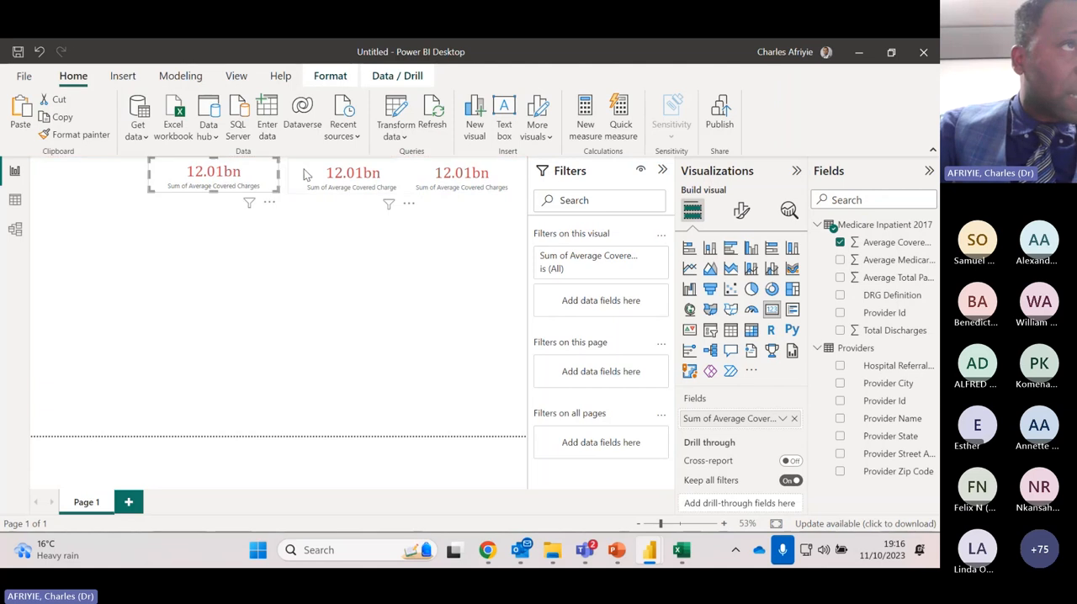
drag(313, 173, 302, 173)
drag(452, 178, 446, 176)
drag(330, 178, 319, 179)
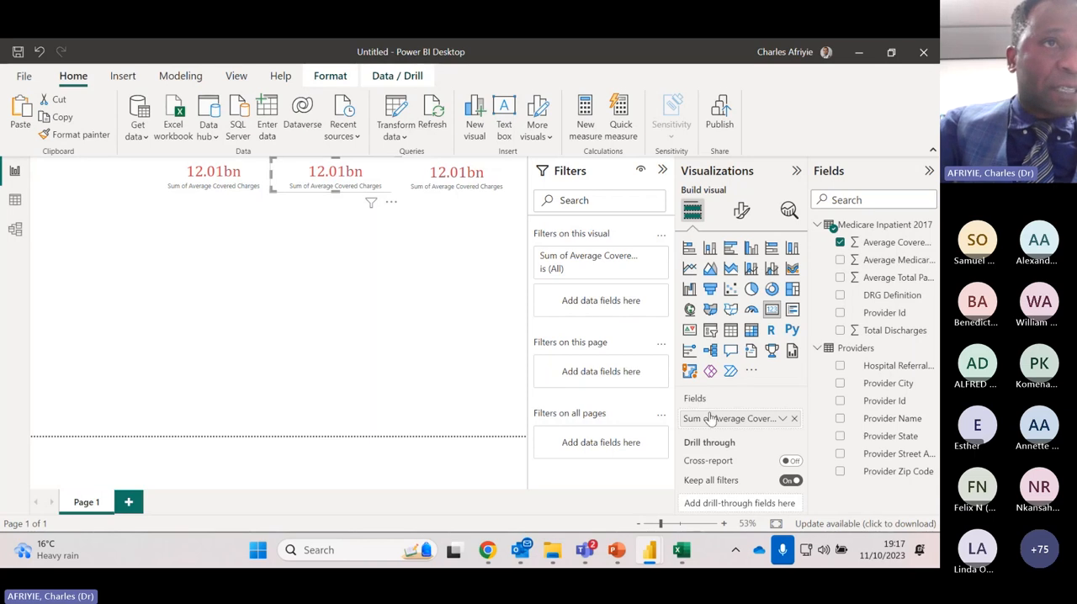
Replace the middle card's field with Average Medicare Payments from the Medicare Inpatient 2017 table
click(793, 418)
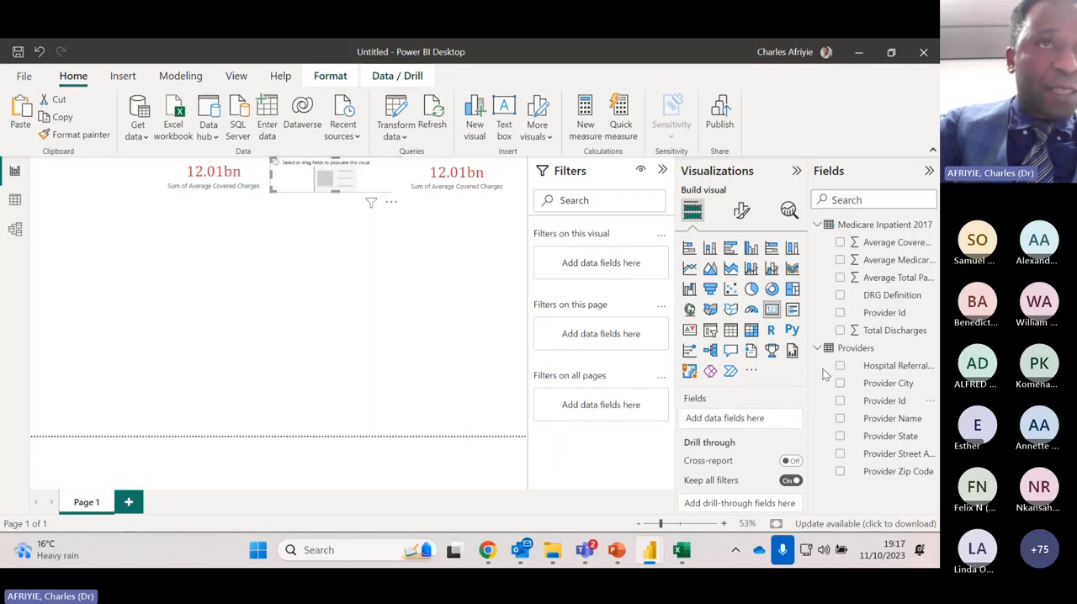
drag(892, 260, 755, 421)
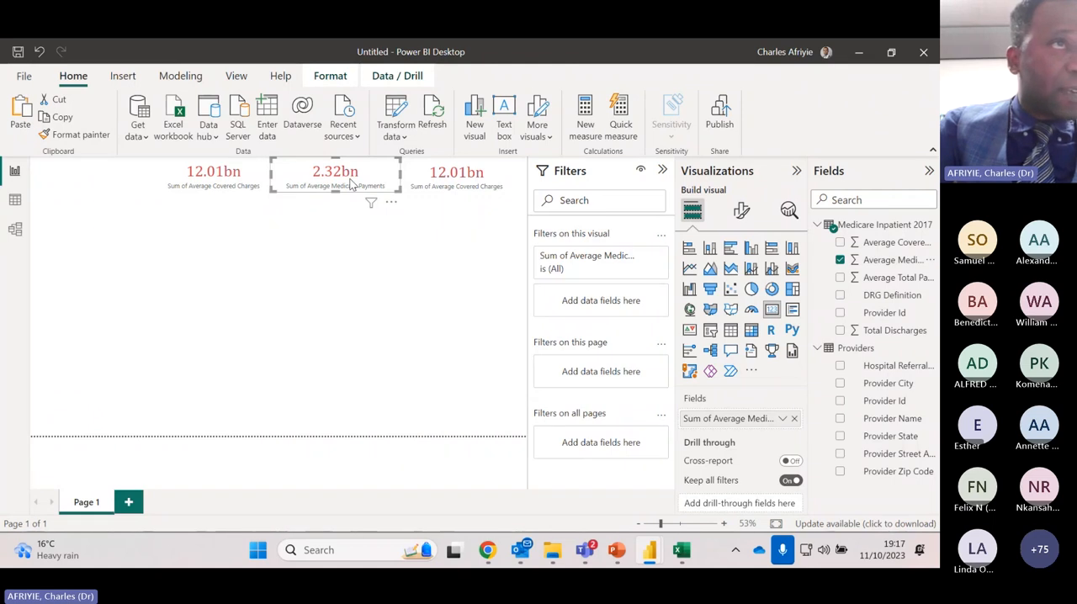
Replace the third card's field with Average Total Payments and shift the Average Medicare Payments card slightly toward the first card
click(460, 185)
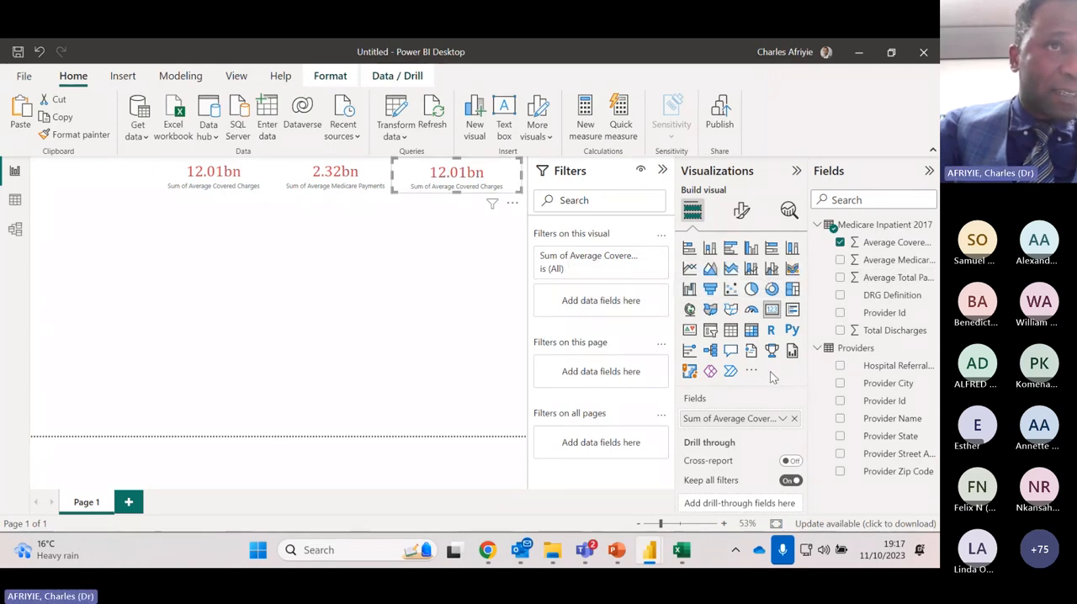
click(795, 419)
drag(875, 277, 728, 421)
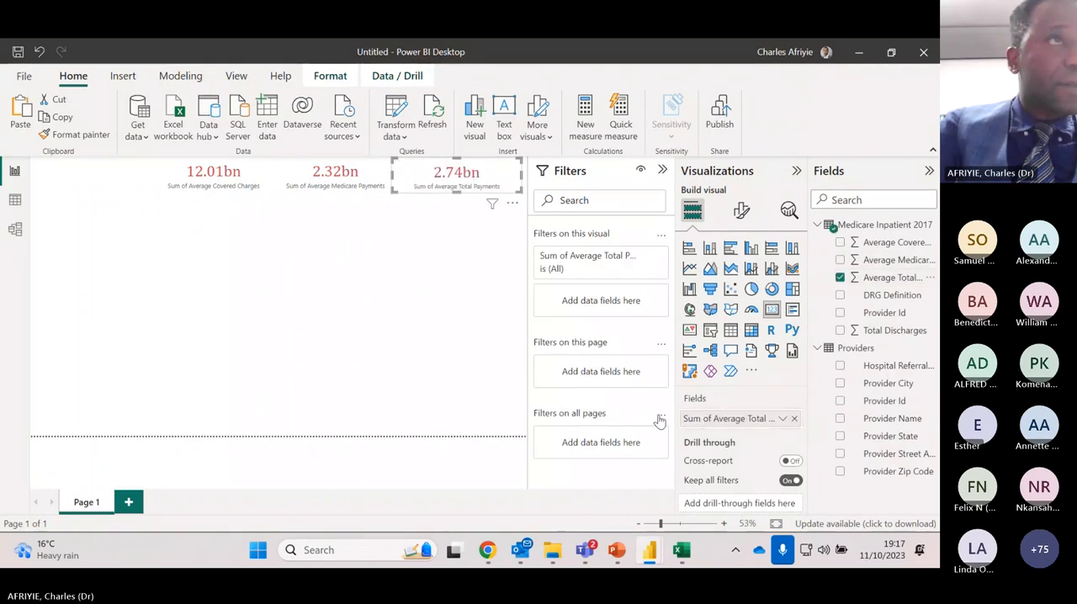
click(327, 182)
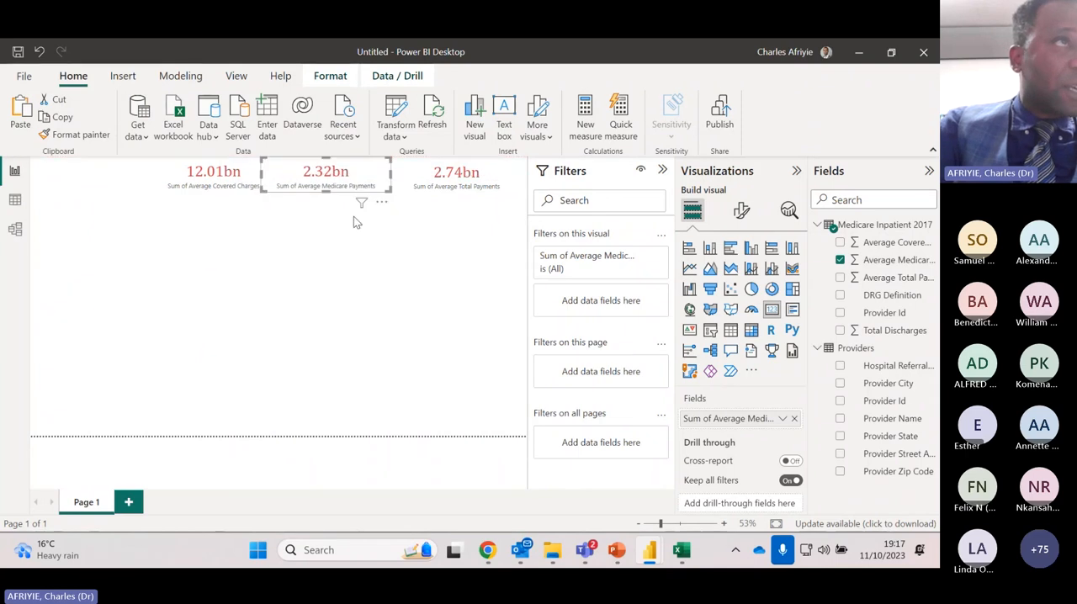
click(346, 218)
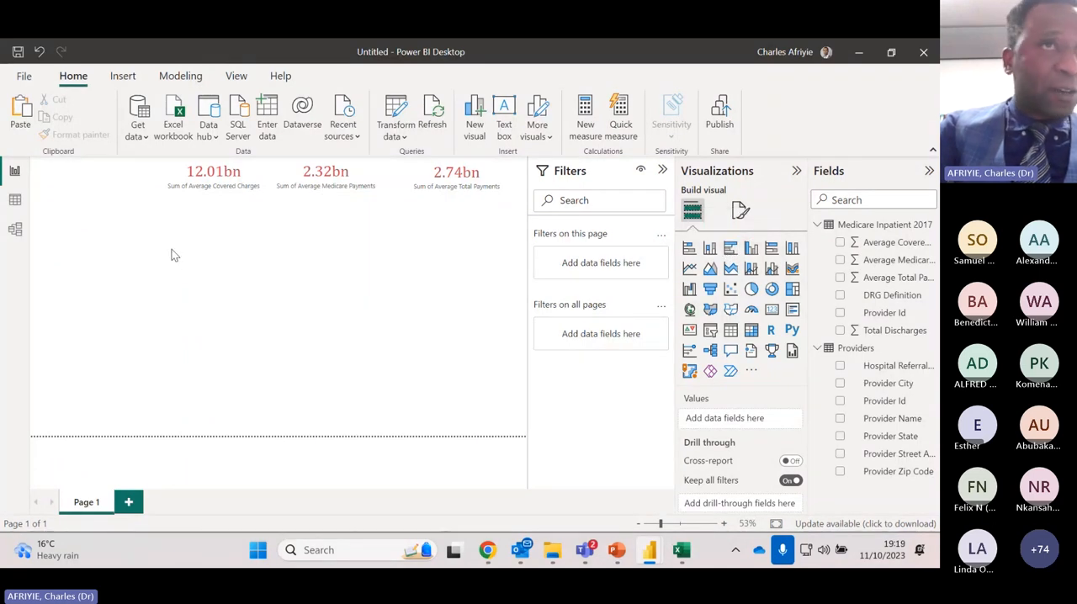
Add a clustered bar chart at the page's left edge with Provider Name on the Y-axis and Average Total Payments on the X-axis
click(731, 247)
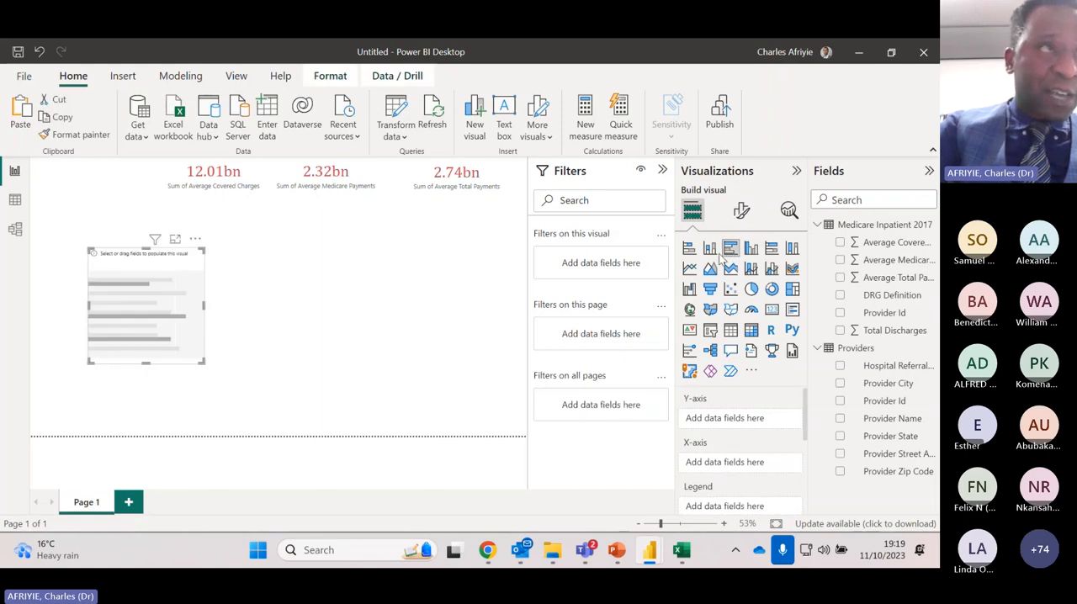
drag(105, 258, 49, 224)
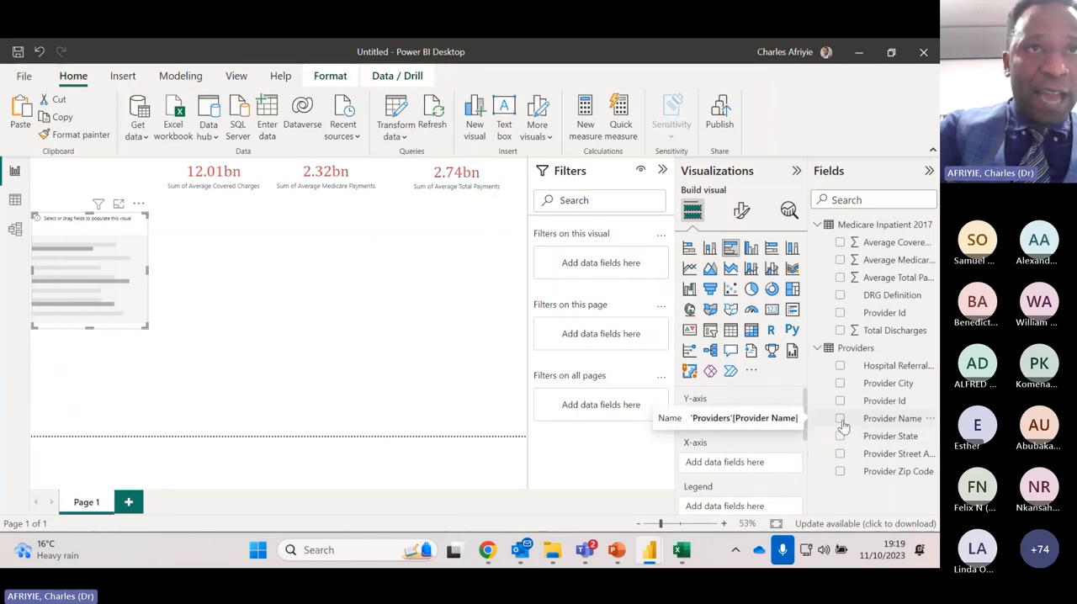
drag(871, 423, 739, 421)
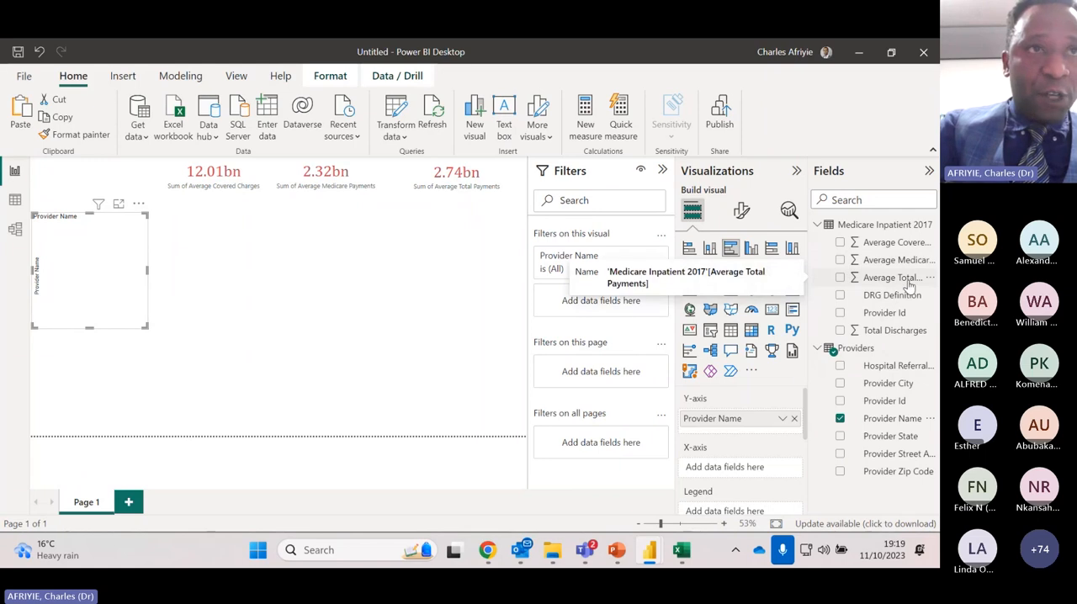
drag(909, 288, 780, 471)
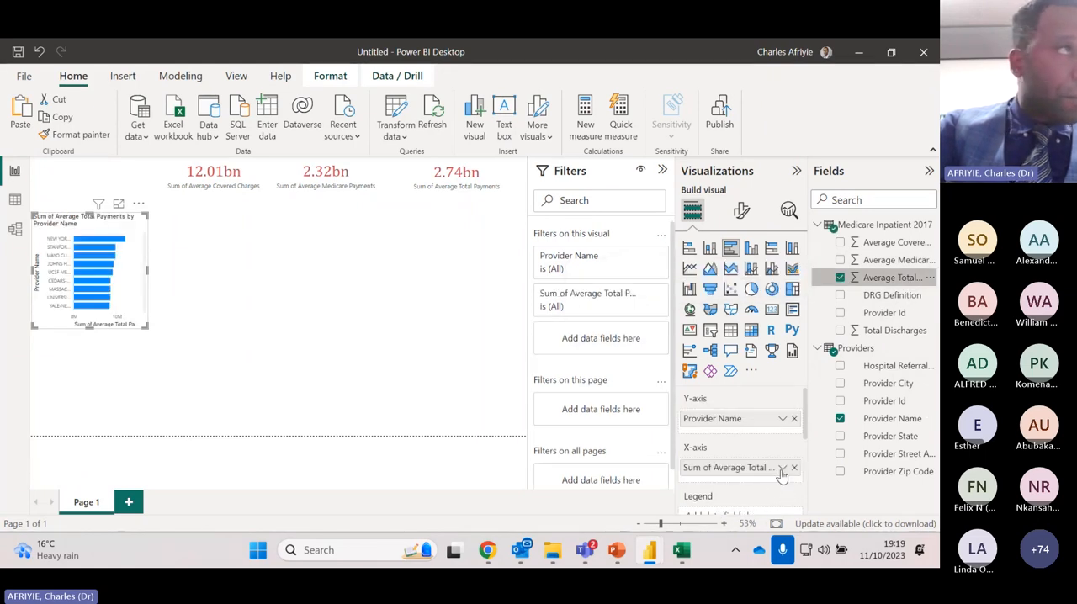
Make the bar chart taller, from just below the row of cards down to near the page's lower edge
drag(96, 333, 123, 412)
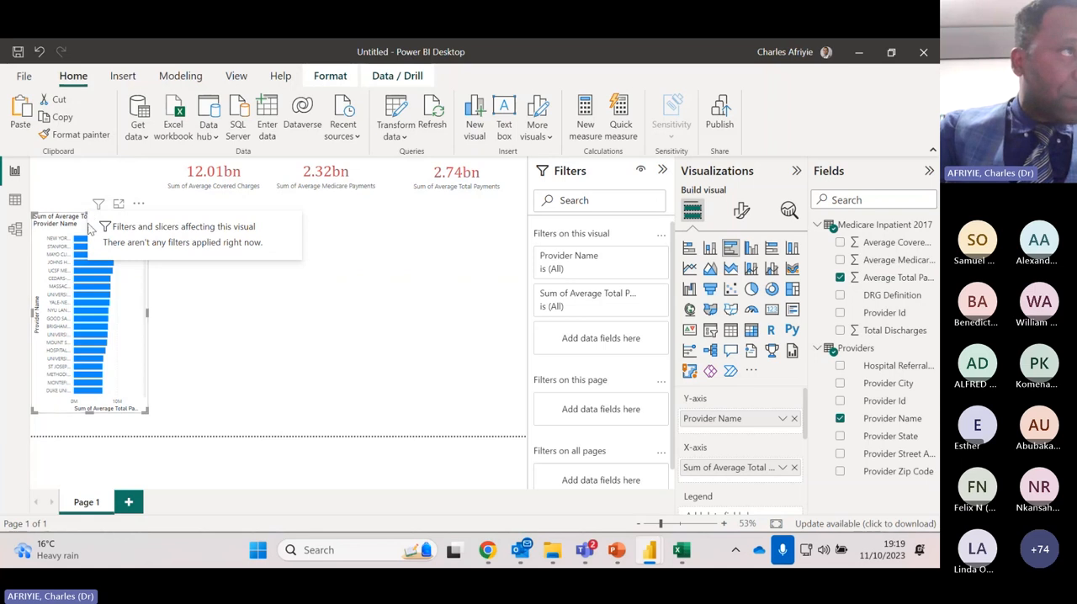
click(71, 187)
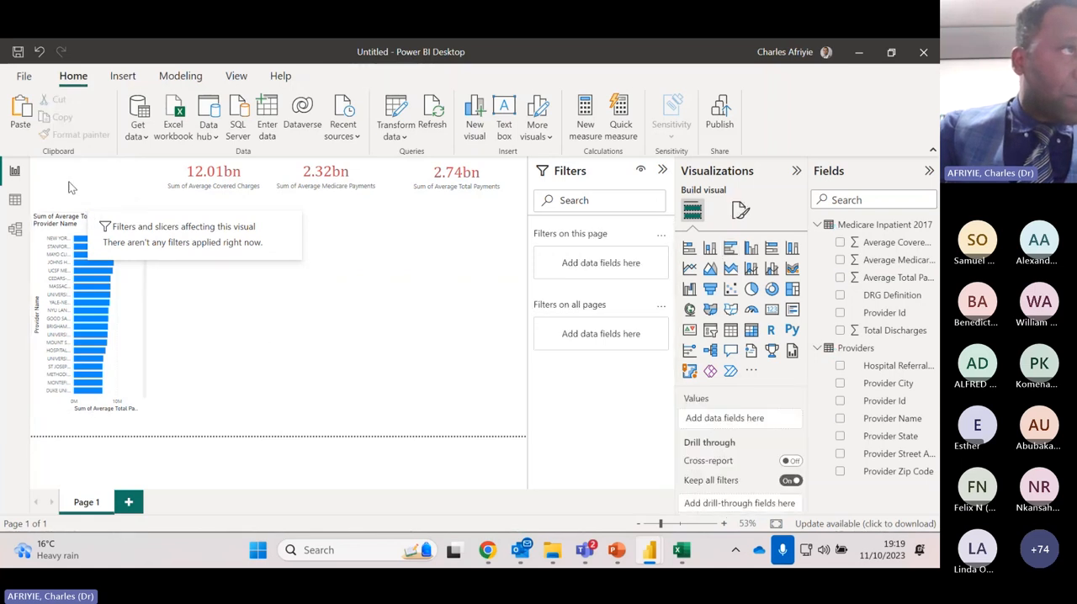
click(95, 231)
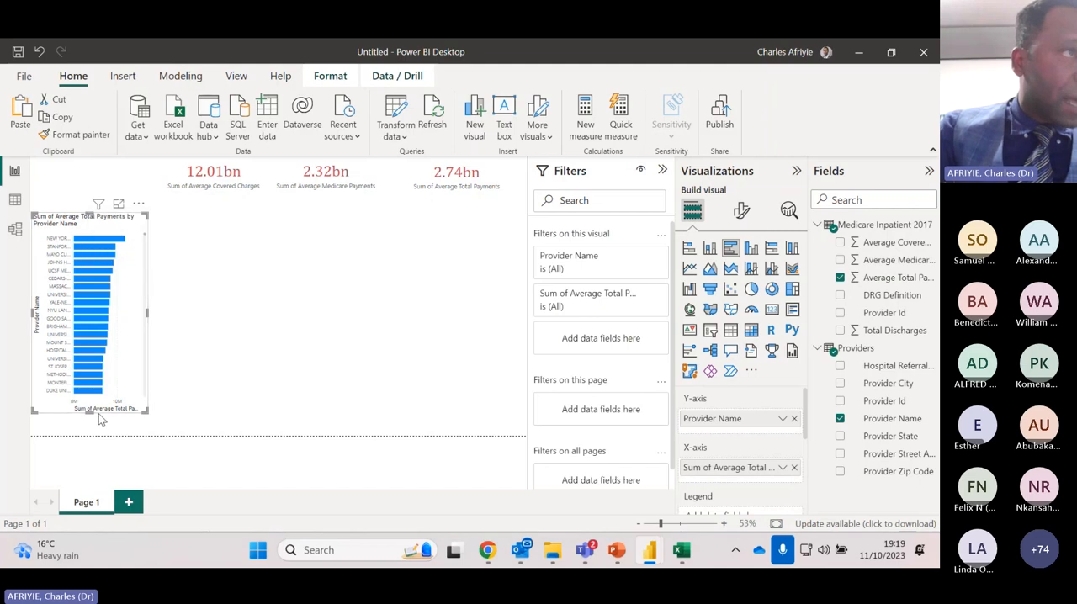
drag(89, 412, 94, 427)
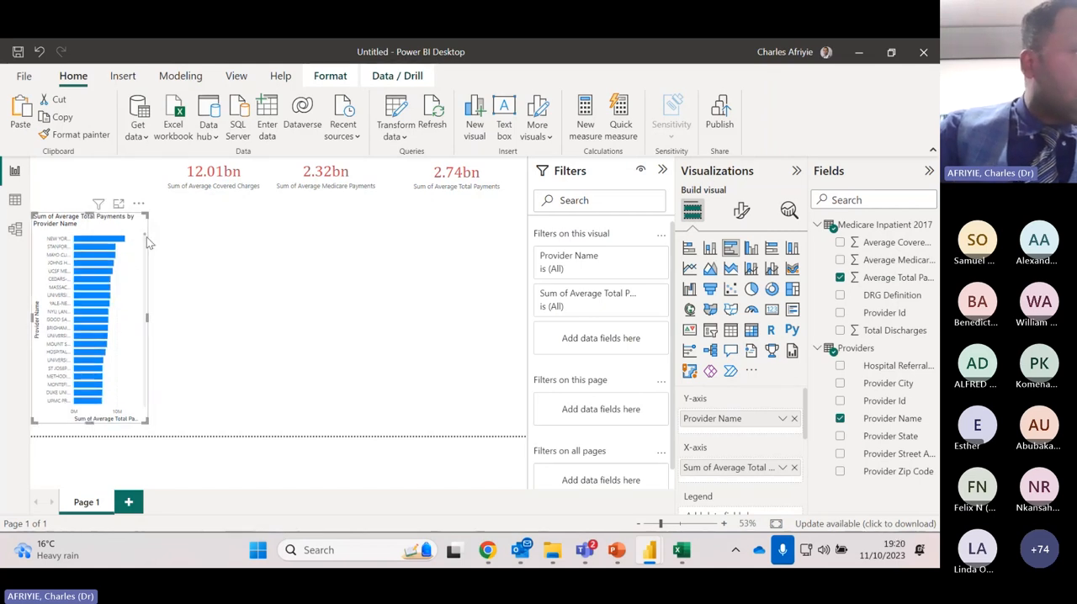
mouse_move(147, 242)
mouse_down()
mouse_move(149, 410)
mouse_move(156, 242)
mouse_up()
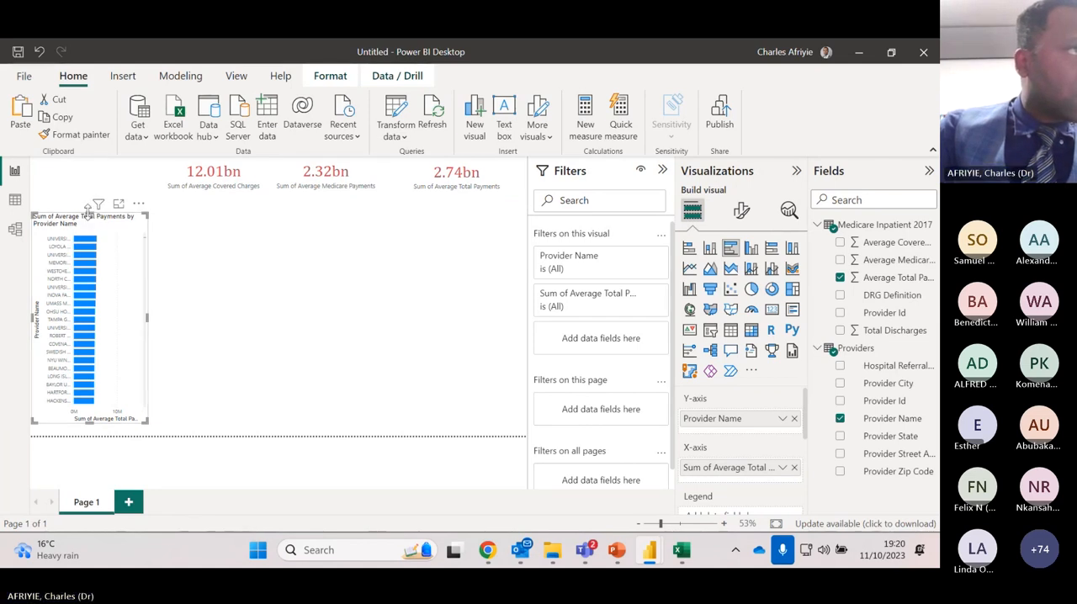
drag(90, 215, 91, 198)
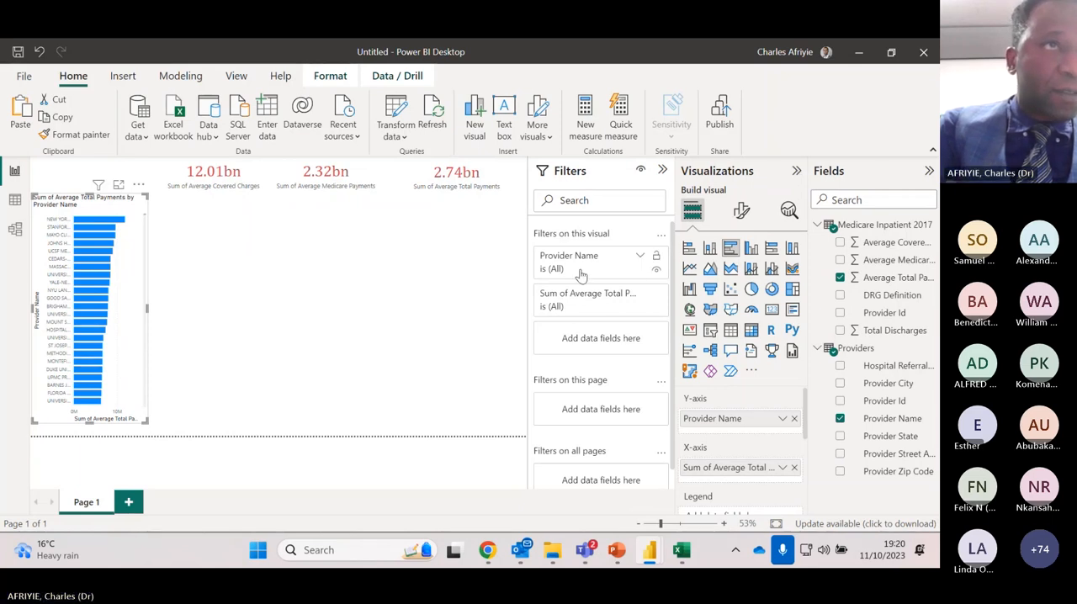
Filter the bar chart's Provider Name to the top 15 by Average Total Payments and extend the chart slightly downward
click(629, 268)
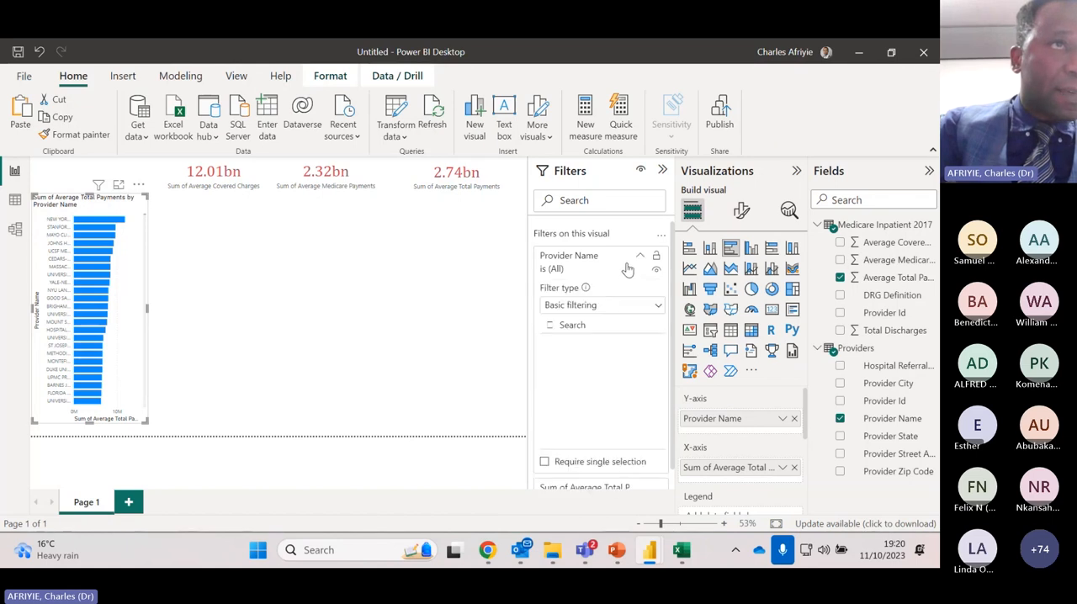
click(661, 308)
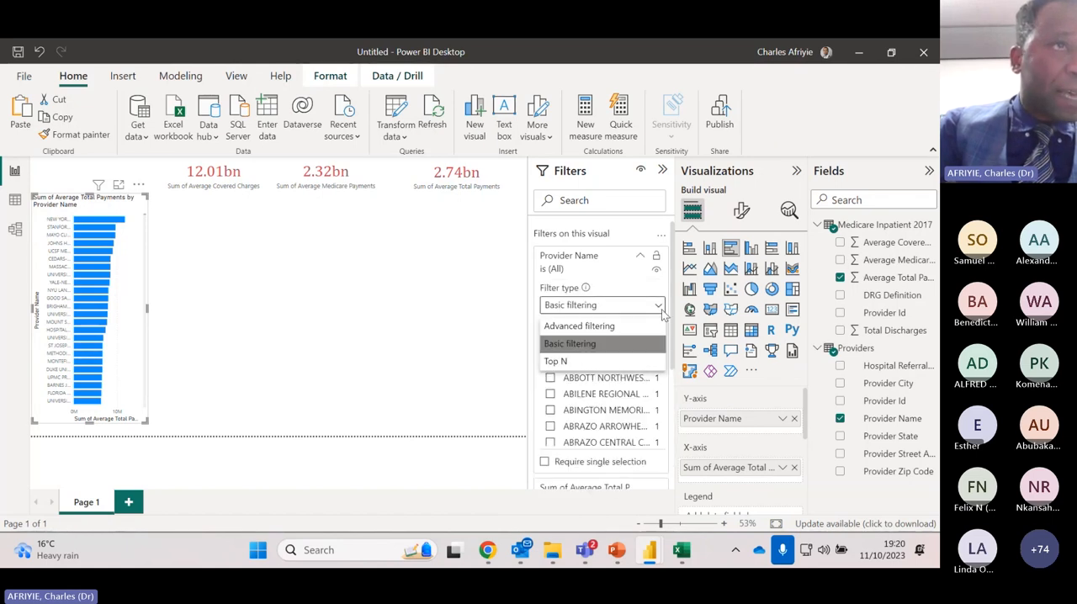
click(557, 361)
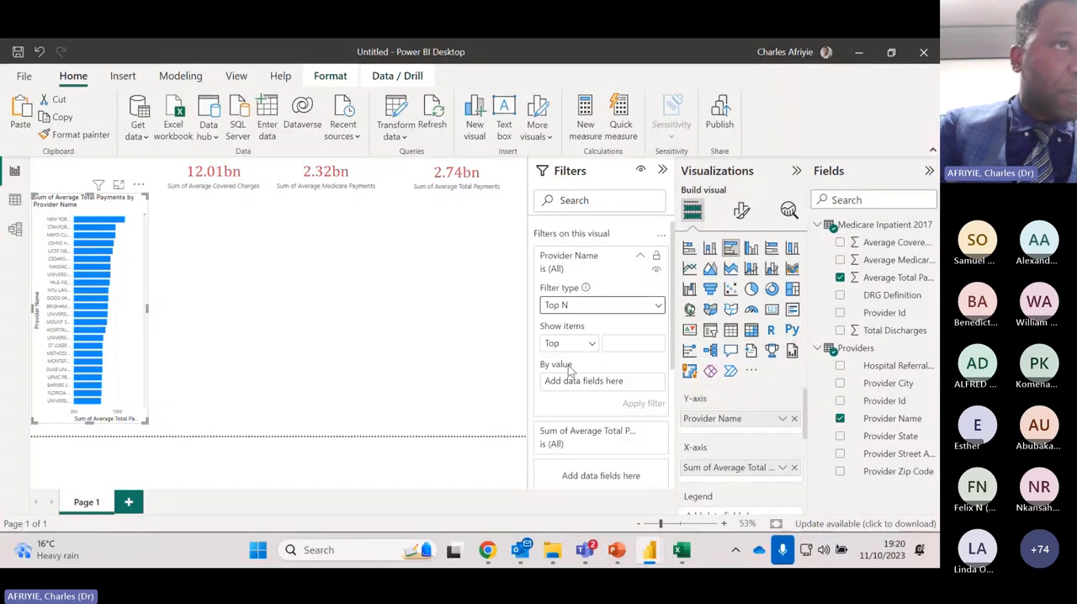
click(617, 340)
text(15)
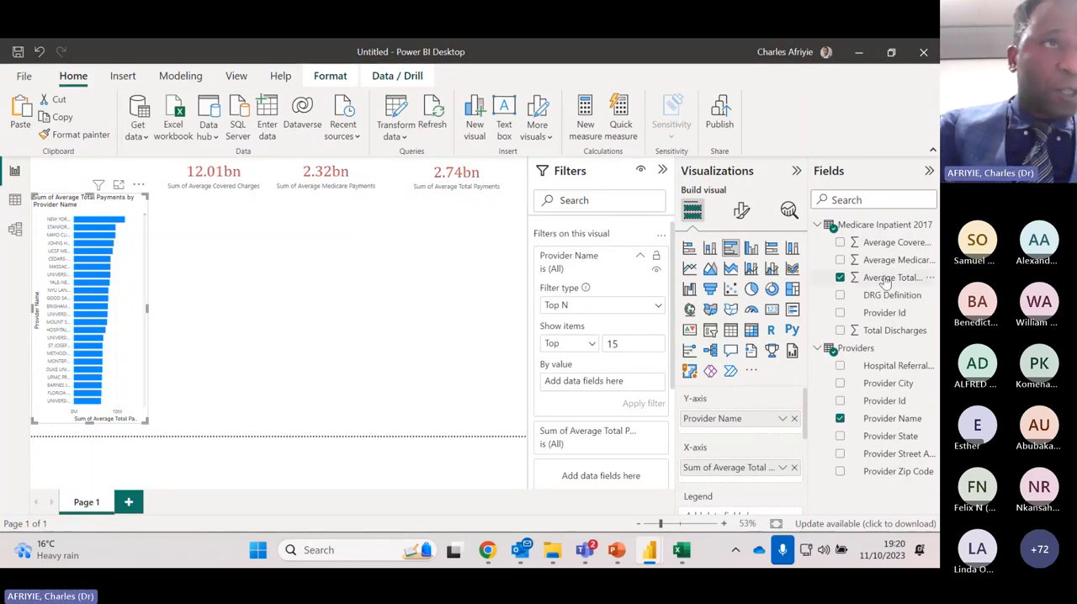
drag(885, 281, 623, 388)
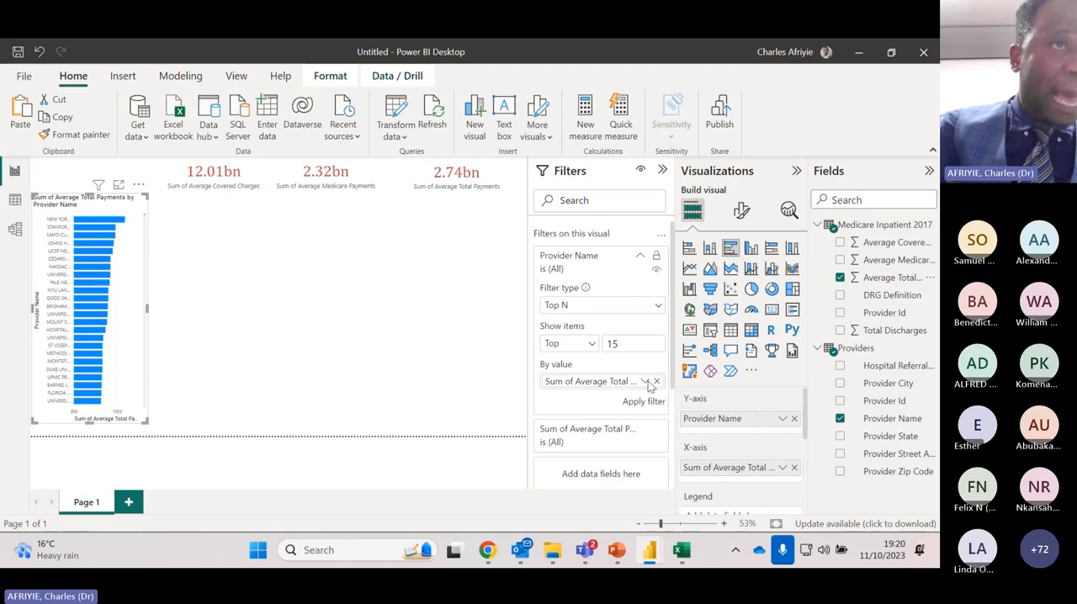
click(643, 402)
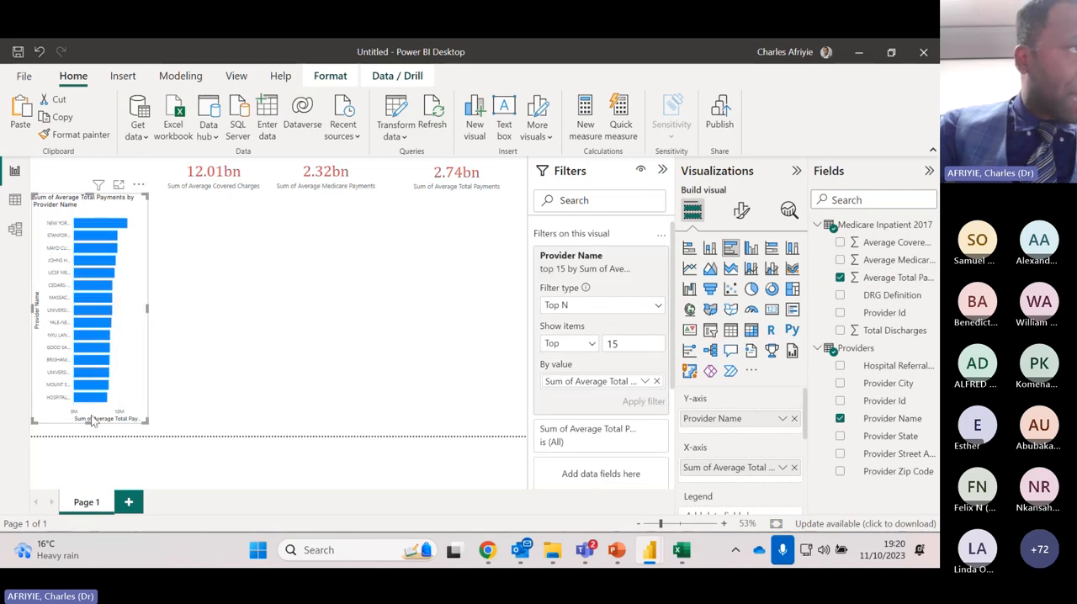
drag(94, 423, 94, 429)
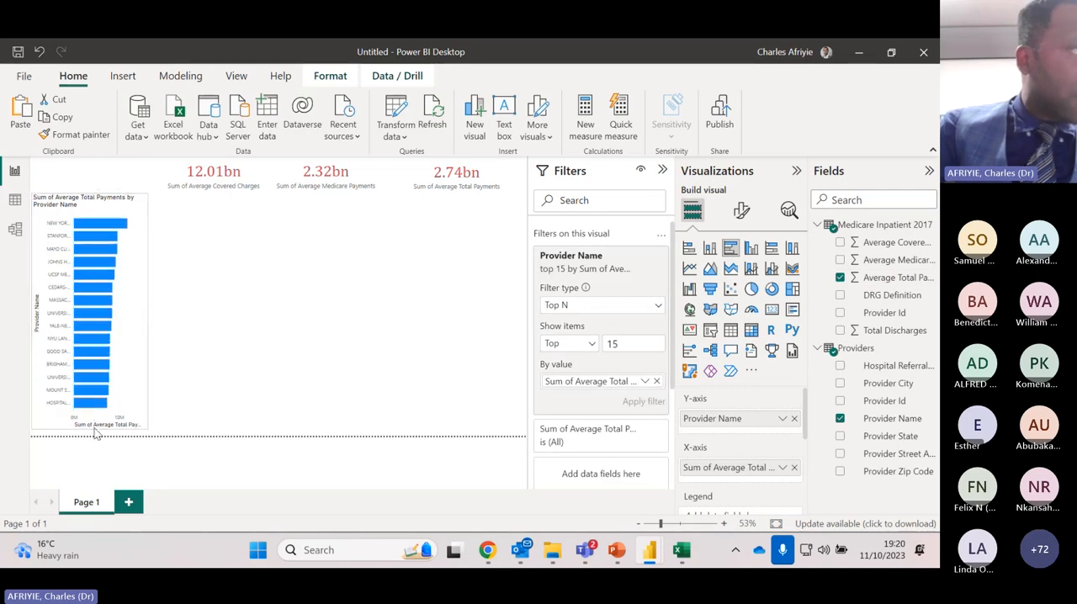
mouse_move(97, 188)
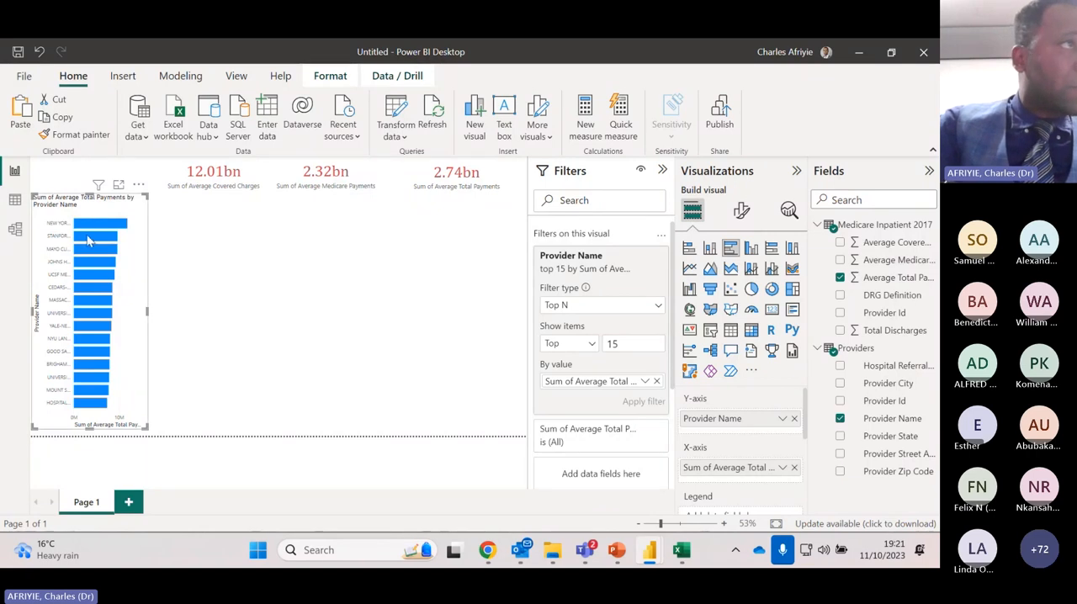
click(732, 311)
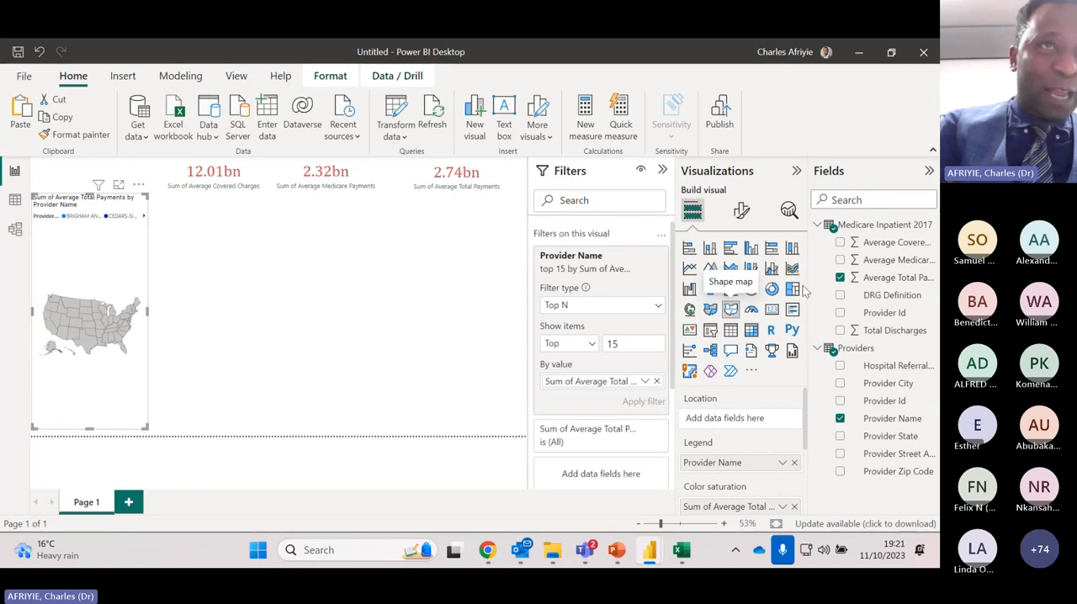
click(731, 248)
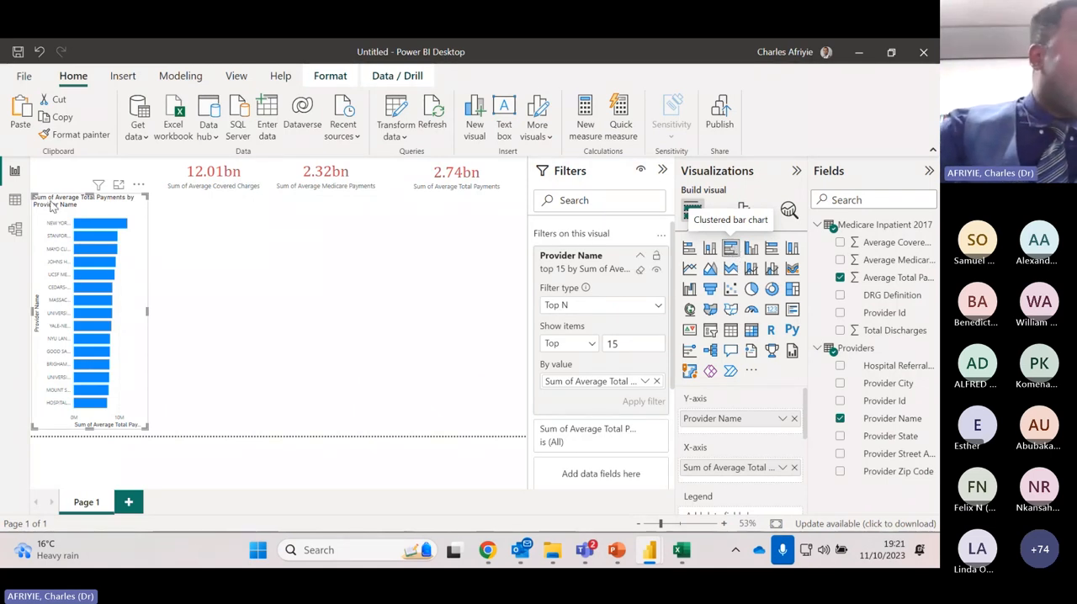
Add a separate shape map beside the bar chart and use Provider State as its location
click(215, 290)
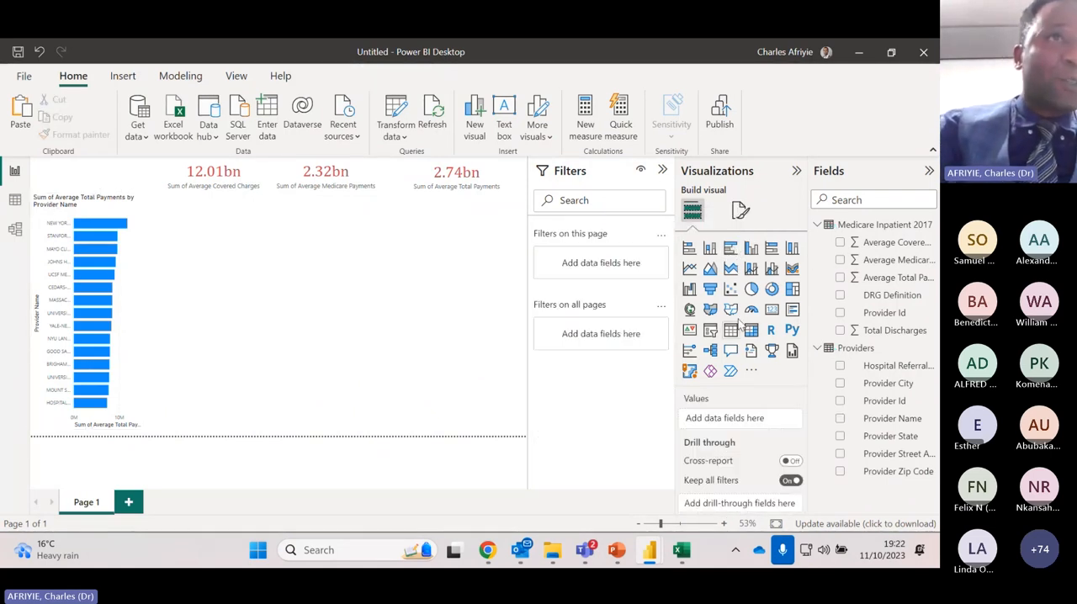
click(731, 310)
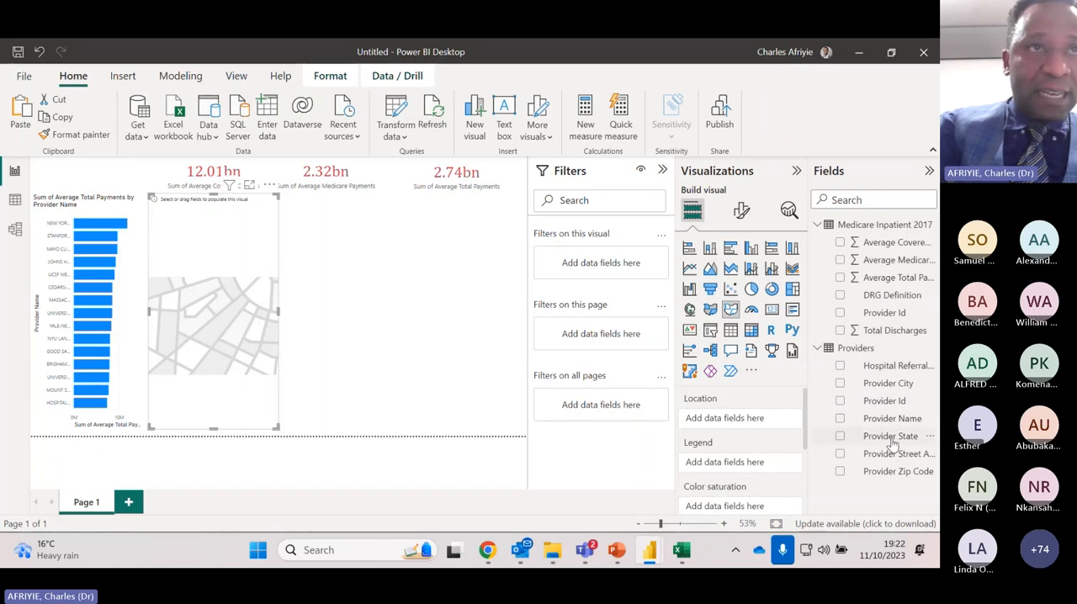
drag(890, 441, 753, 420)
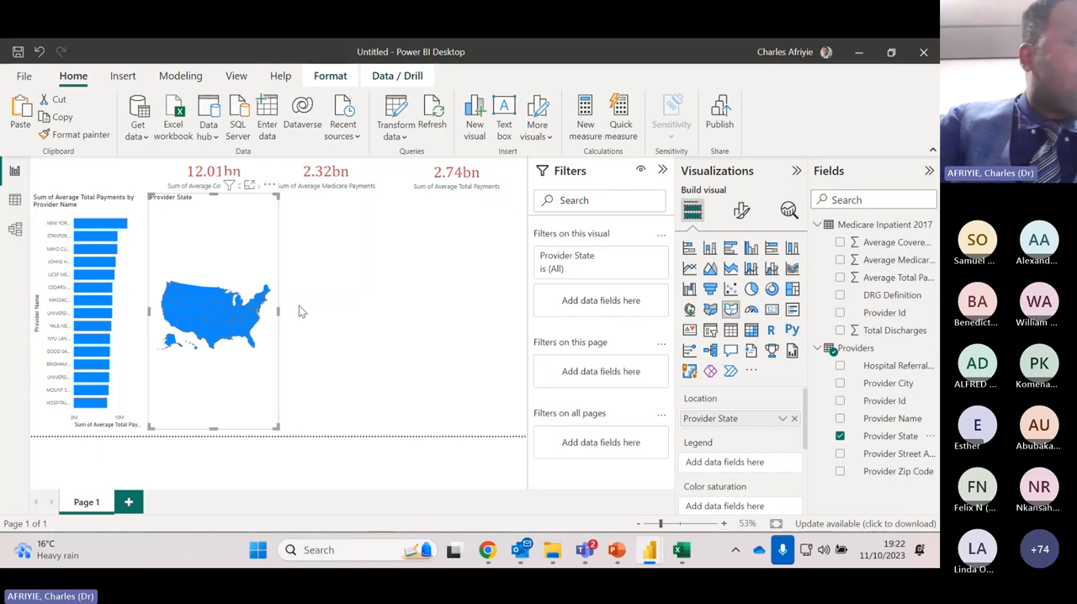
mouse_move(221, 322)
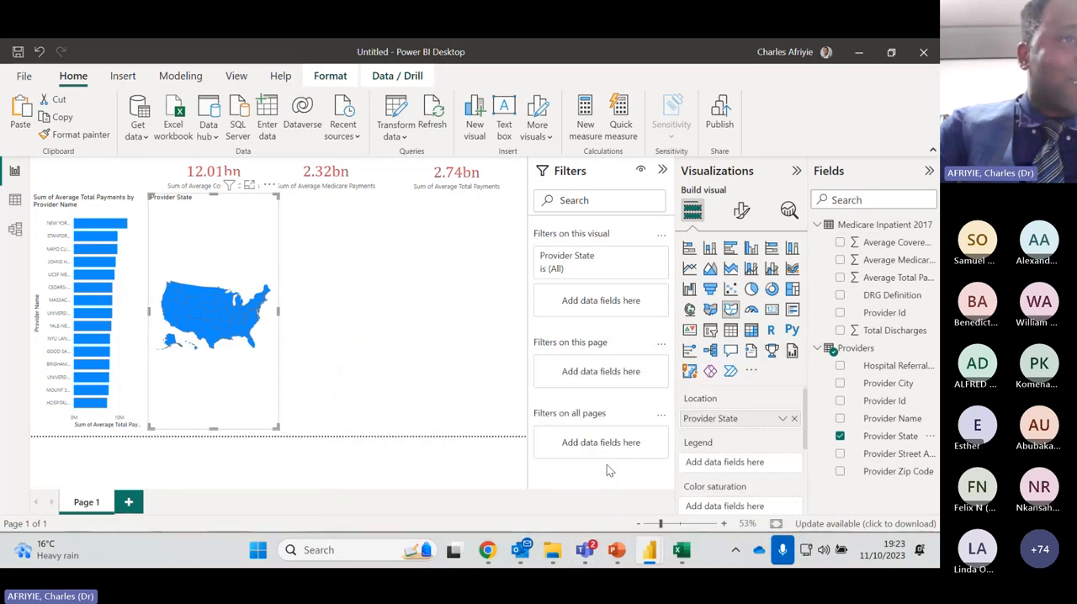
Switch to the Teams meeting window and look over the participants
mouse_move(589, 553)
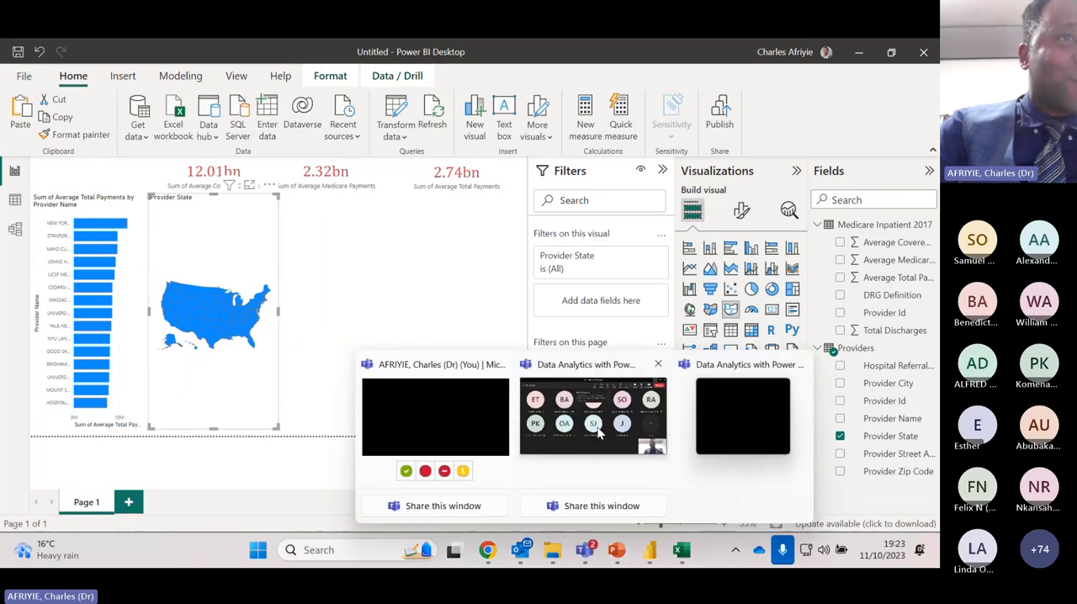
click(596, 429)
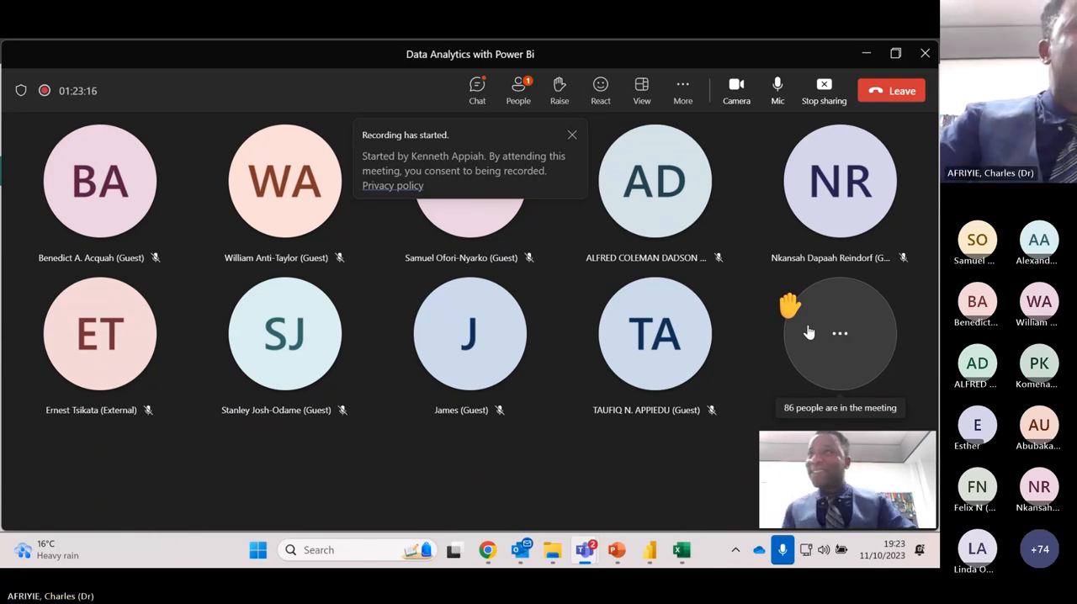
mouse_move(824, 221)
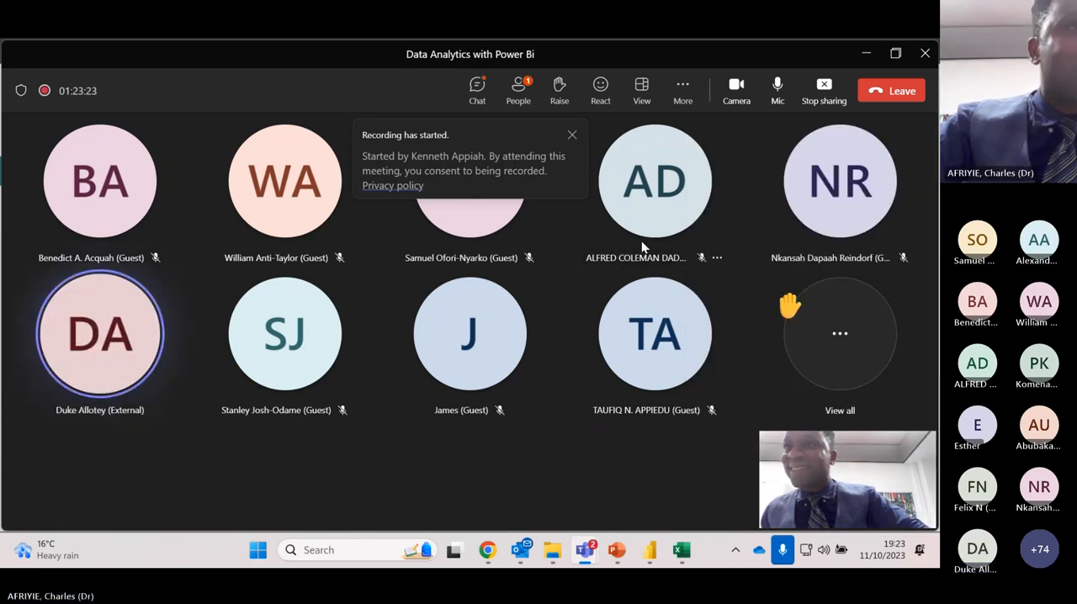
Switch to the Financial statement analysis report in Power BI Desktop and look into the Downloads folder in File Explorer
mouse_move(650, 550)
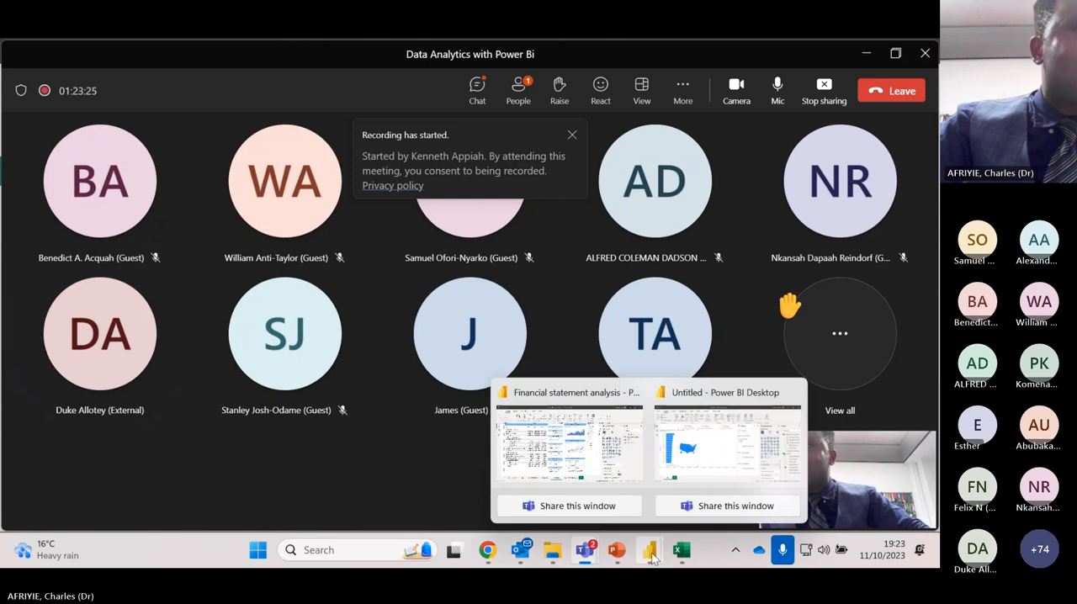
click(619, 487)
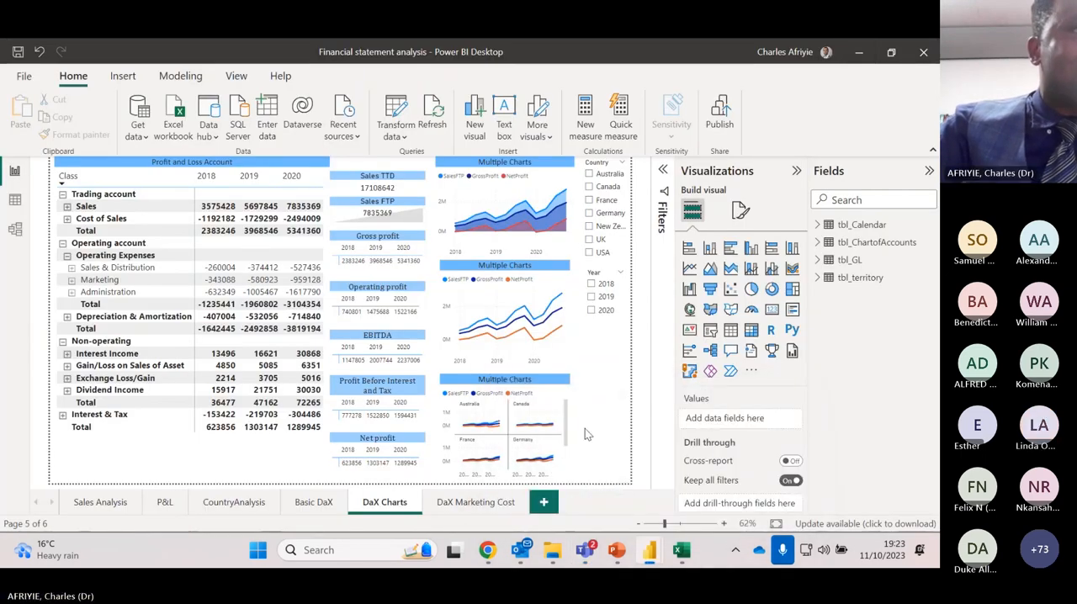
click(555, 553)
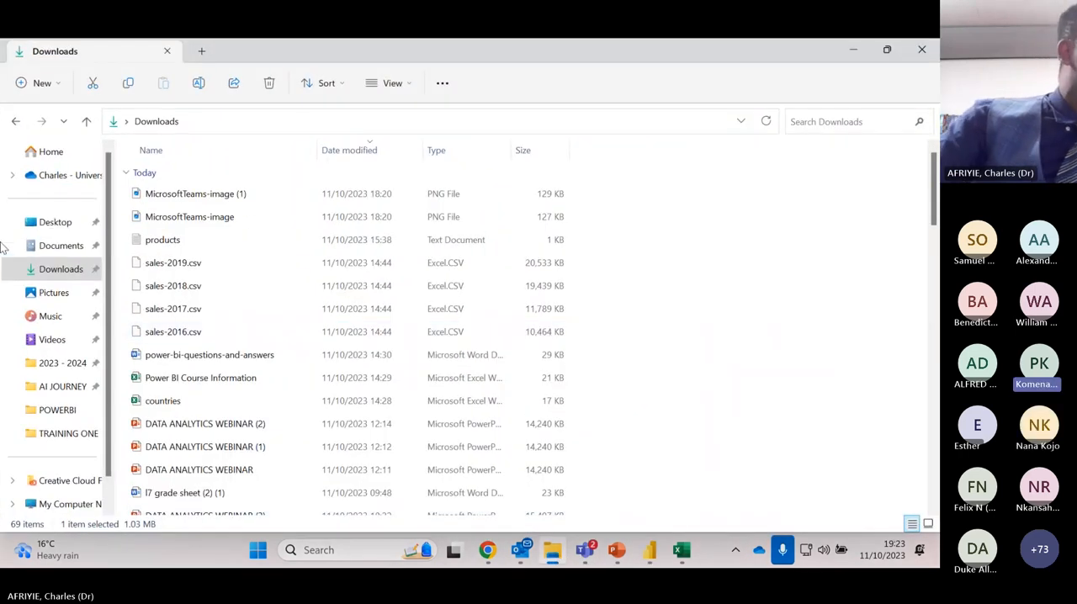
key(alt+Tab)
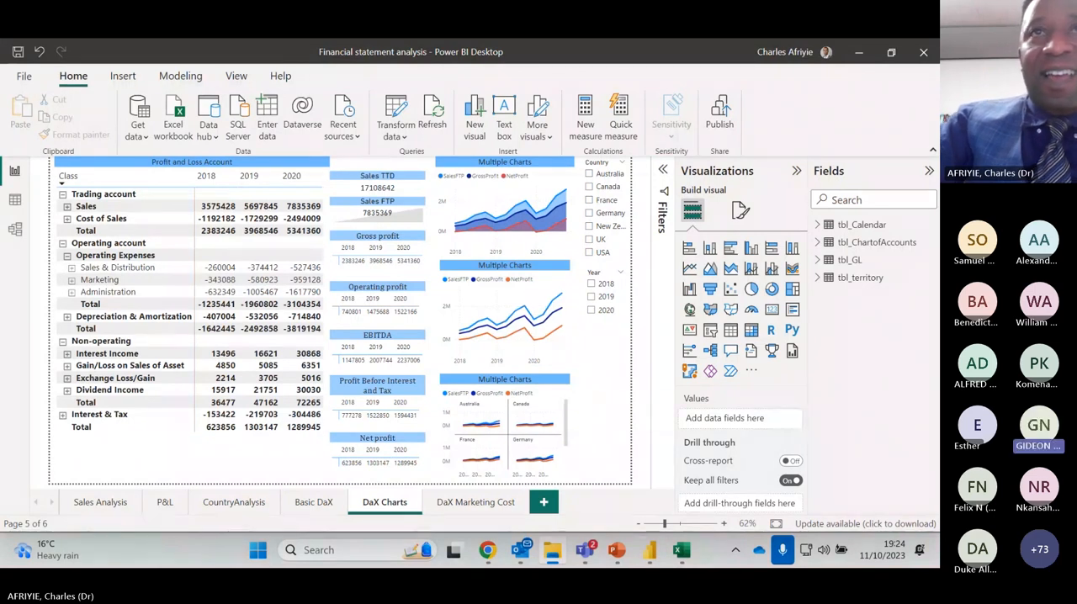
drag(509, 178, 550, 219)
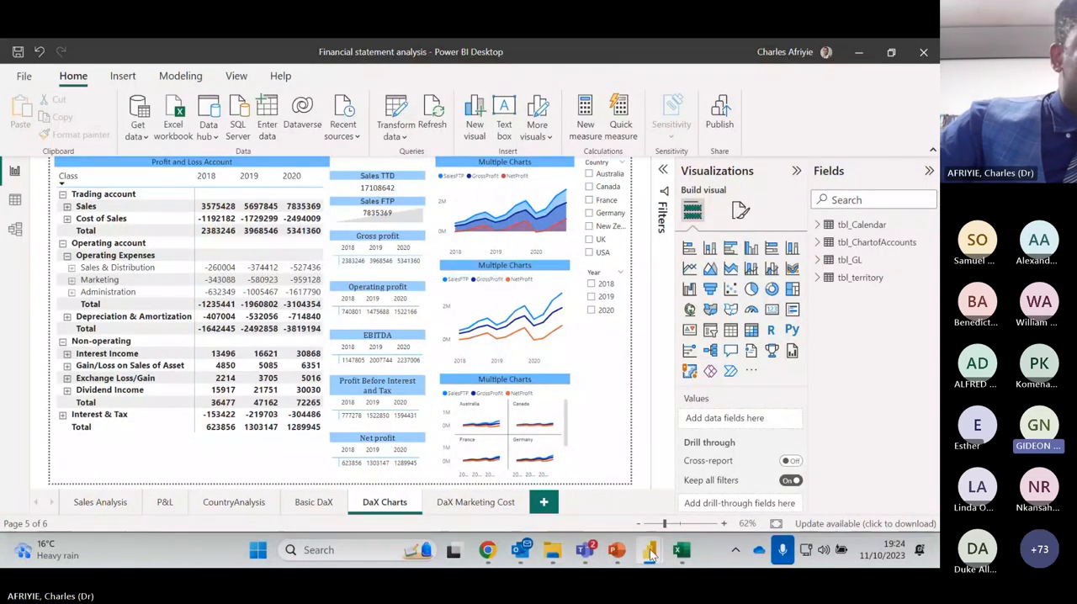
Switch back to the Untitled report in Power BI Desktop that contains the Provider State map
mouse_move(648, 549)
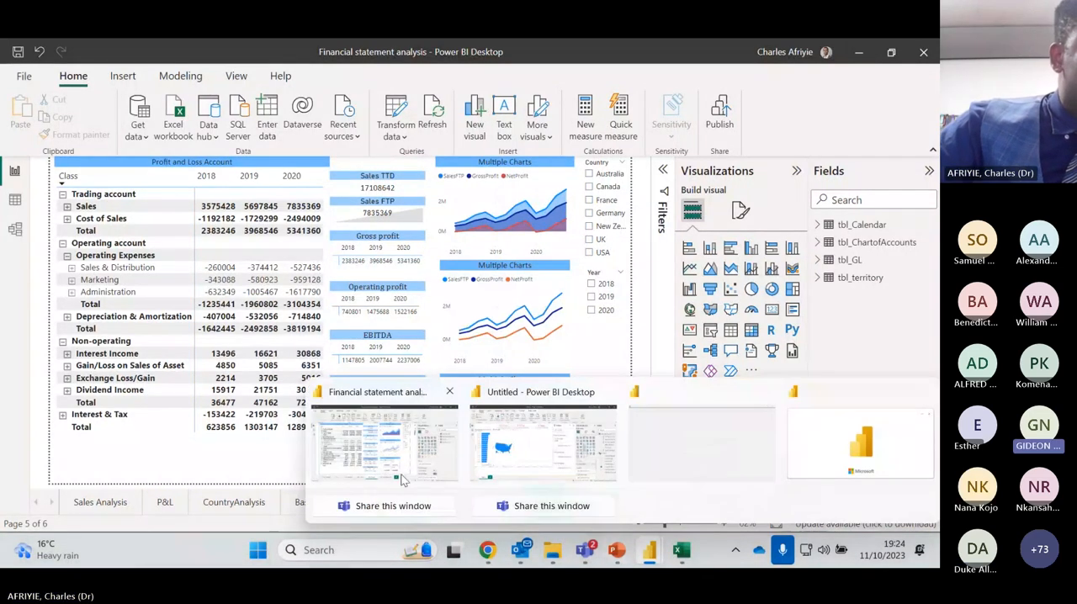
click(522, 459)
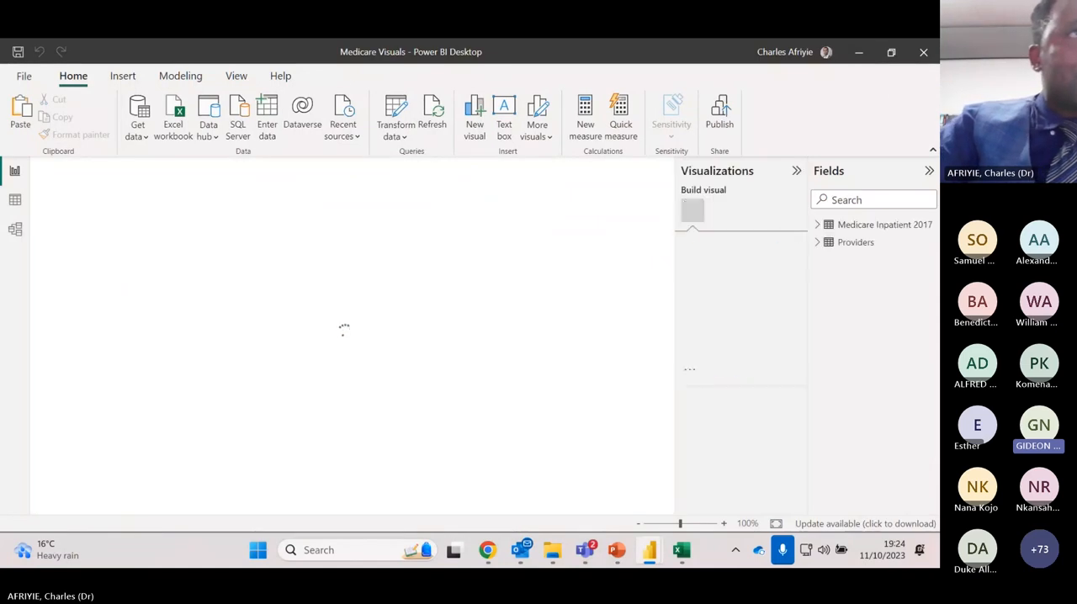
drag(596, 54, 2, 201)
drag(2, 299, 139, 340)
click(457, 296)
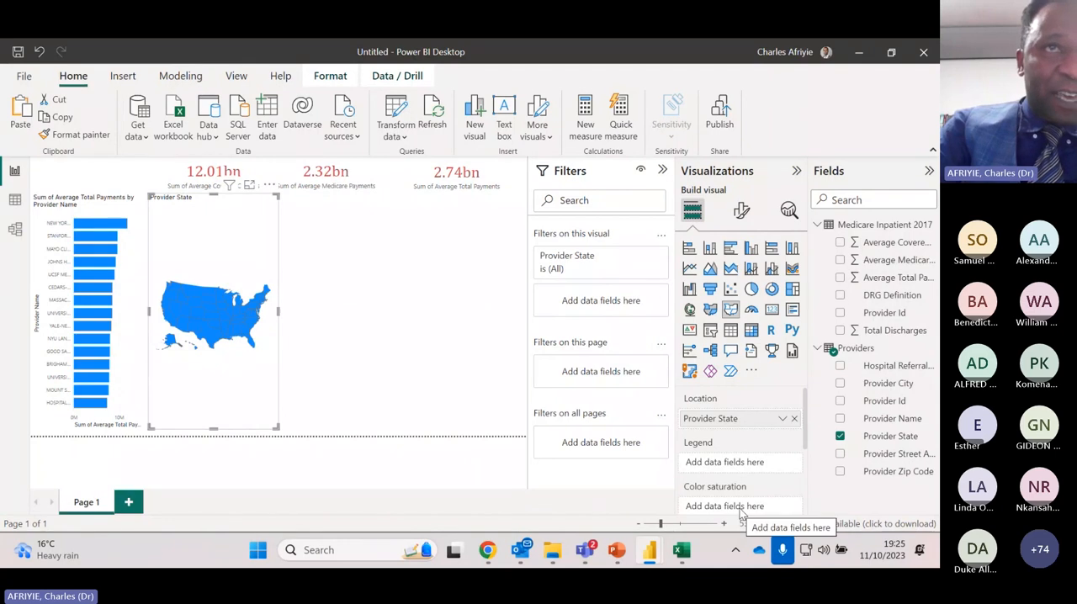
Shade the state shape map by Average Total Payments using its color saturation
drag(875, 284, 747, 477)
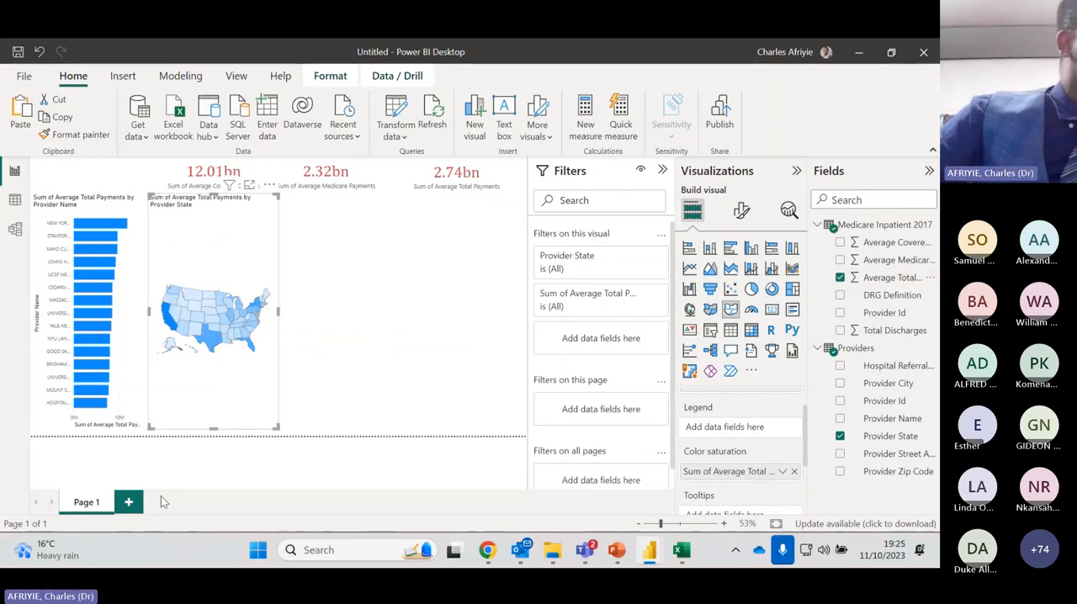
Cross-highlight the map and cards by the New York, Stanford, Johns Hopkins, UCSF and Cedars bars in turn, checking California's payments on the map
click(108, 224)
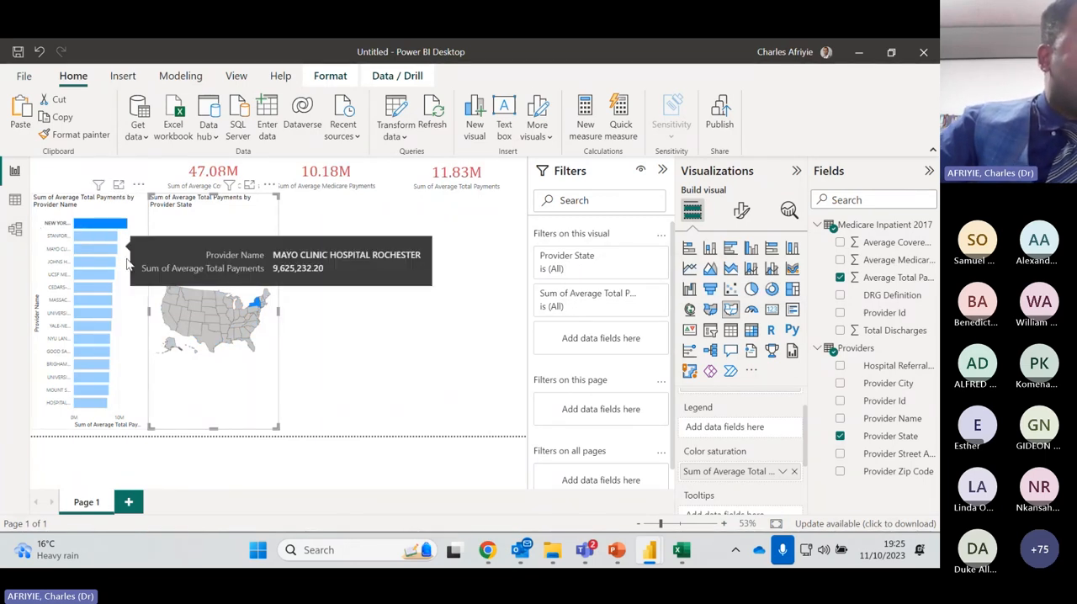
mouse_move(261, 313)
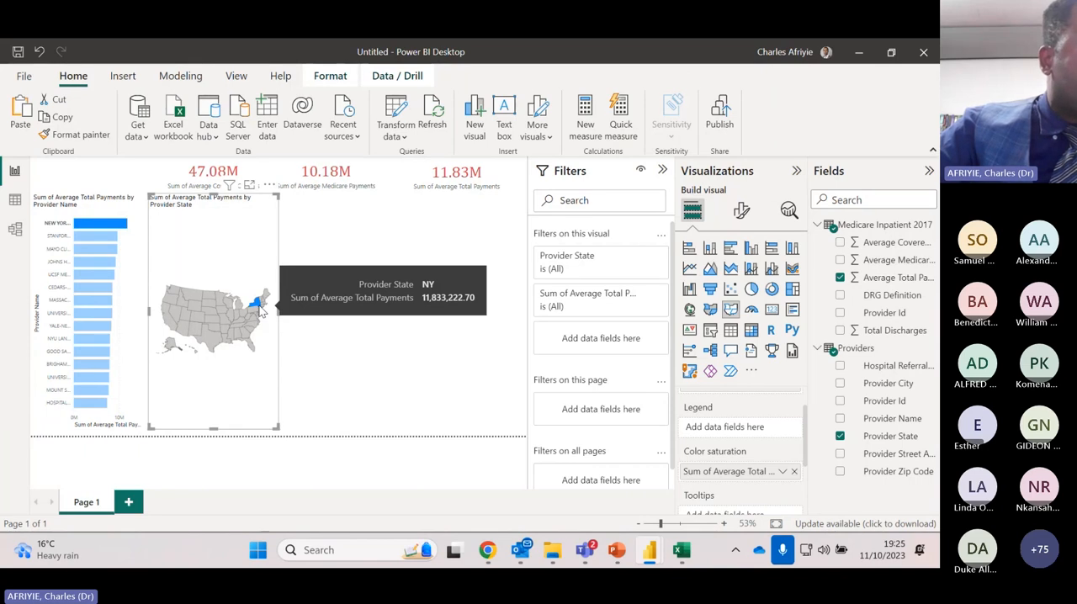
click(96, 240)
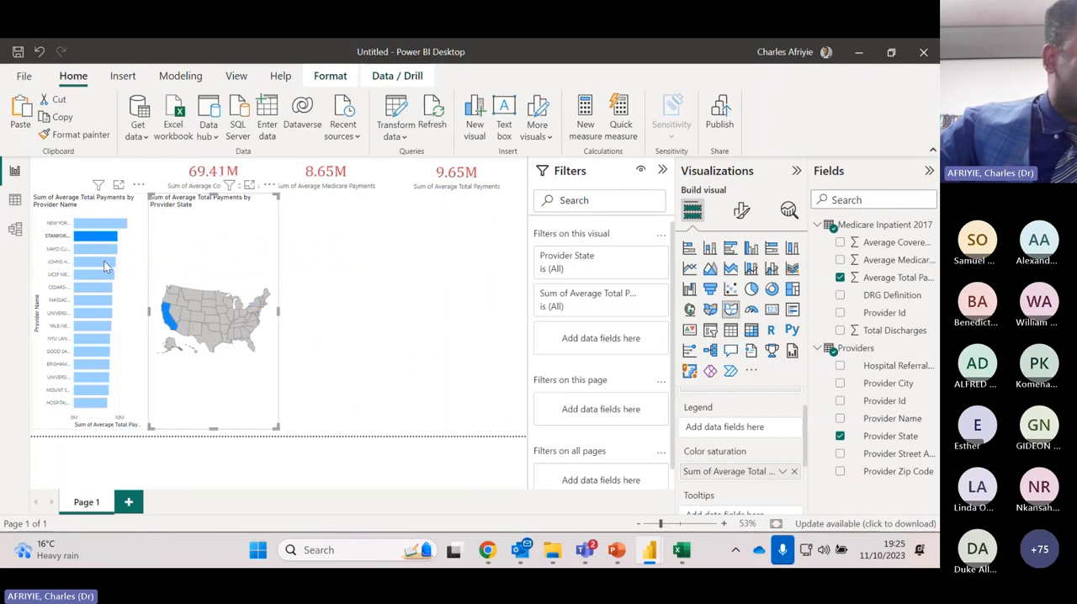
click(104, 261)
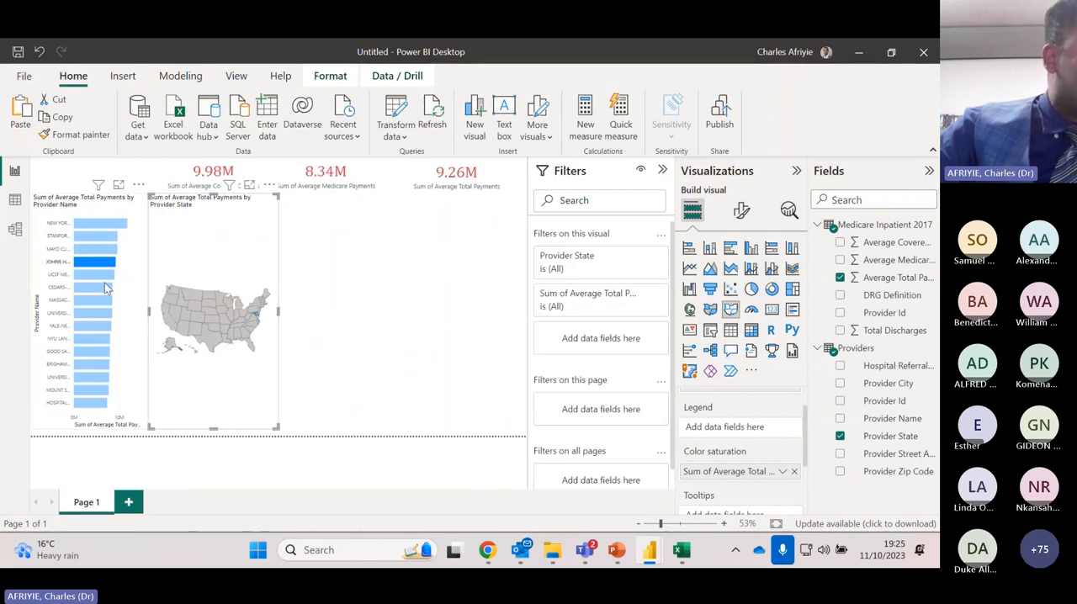
click(103, 275)
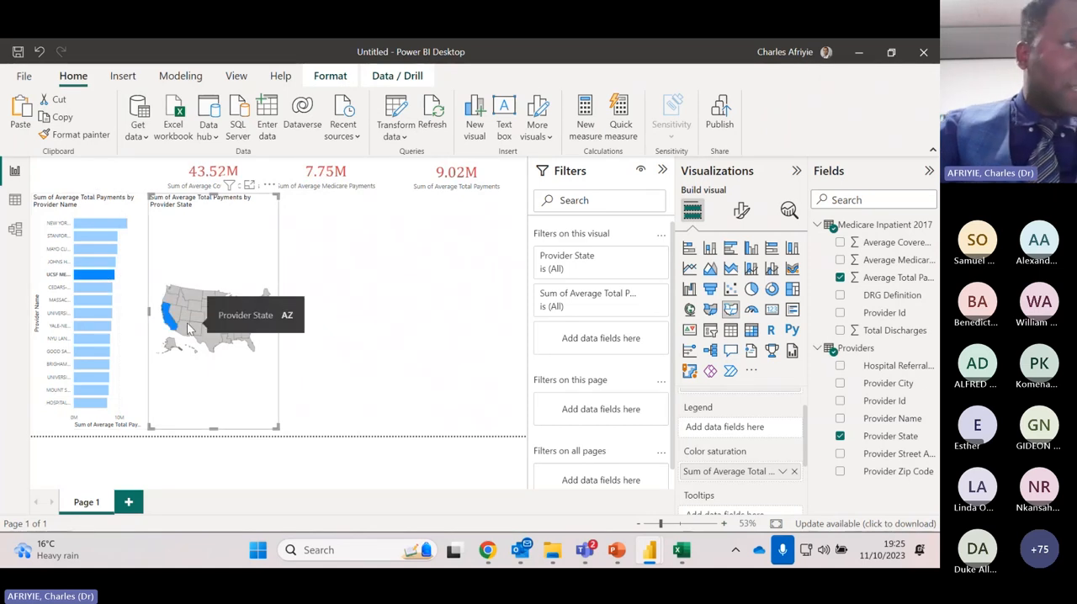
mouse_move(173, 331)
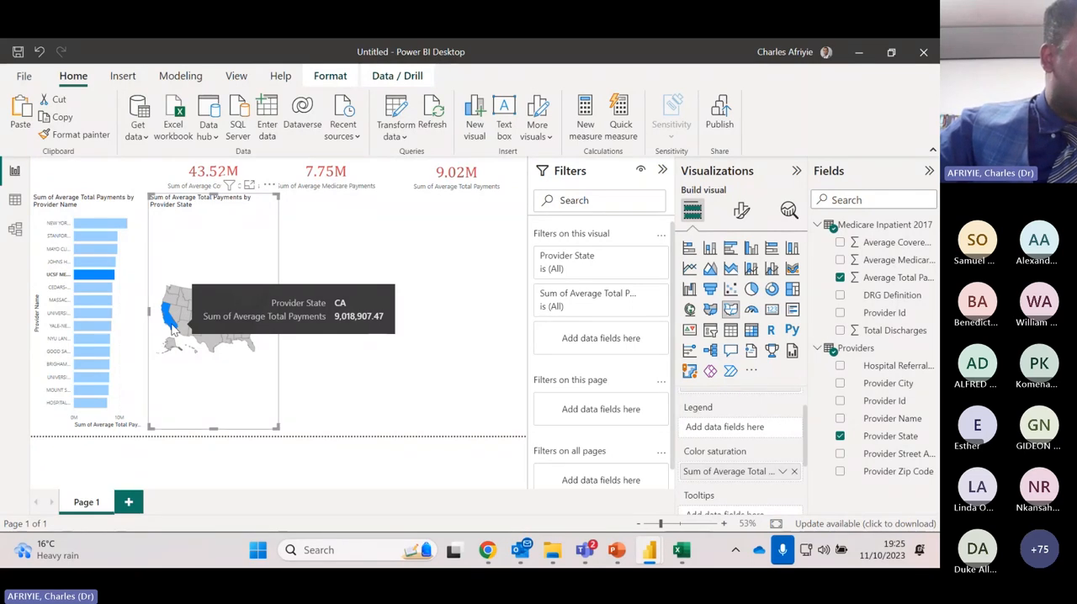
click(95, 288)
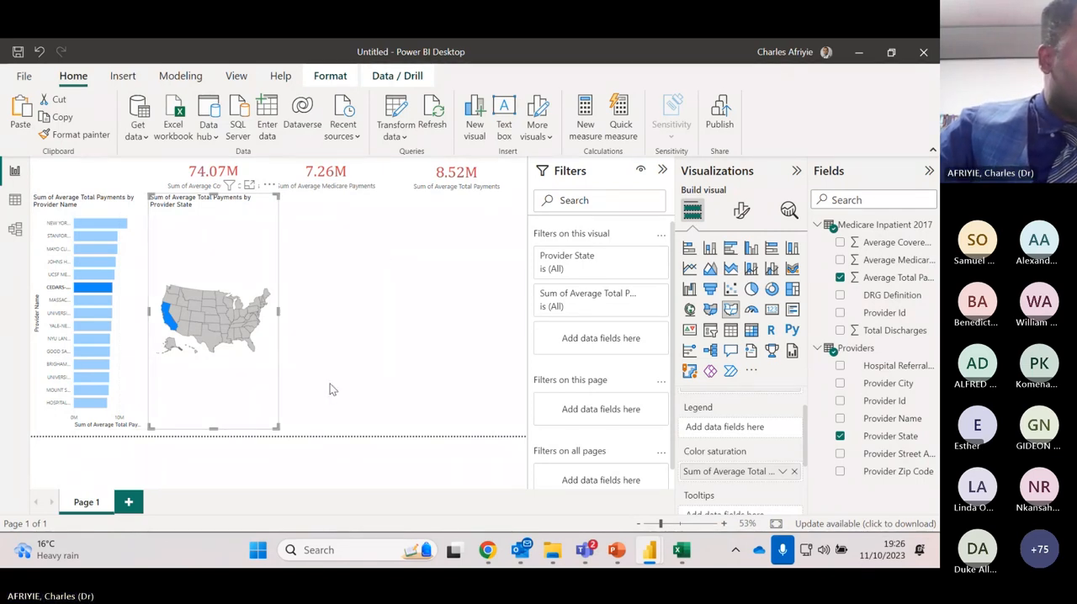
Shorten the state shape map to about half its height and deselect it
drag(214, 428, 233, 310)
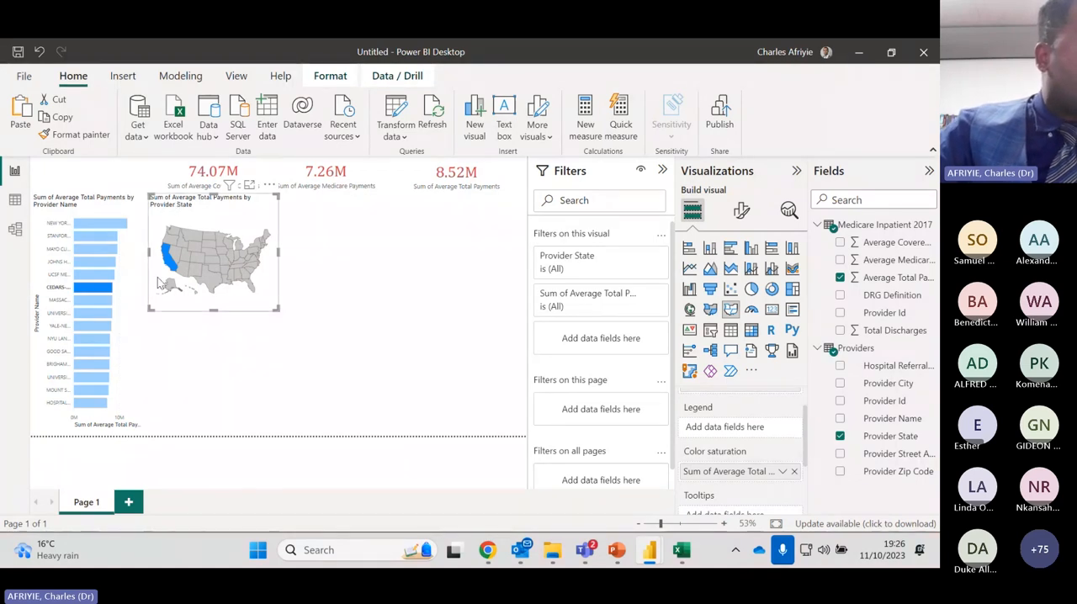
click(360, 284)
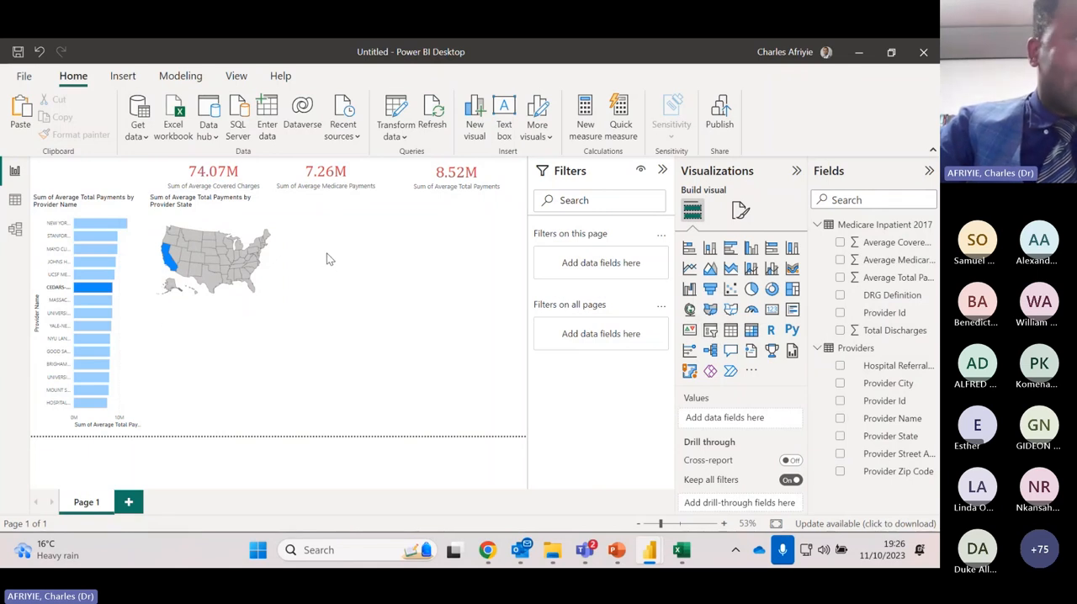
Add a Provider State slicer beneath the Average Total Payments card and enlarge it to list more states
click(710, 331)
drag(219, 339, 453, 236)
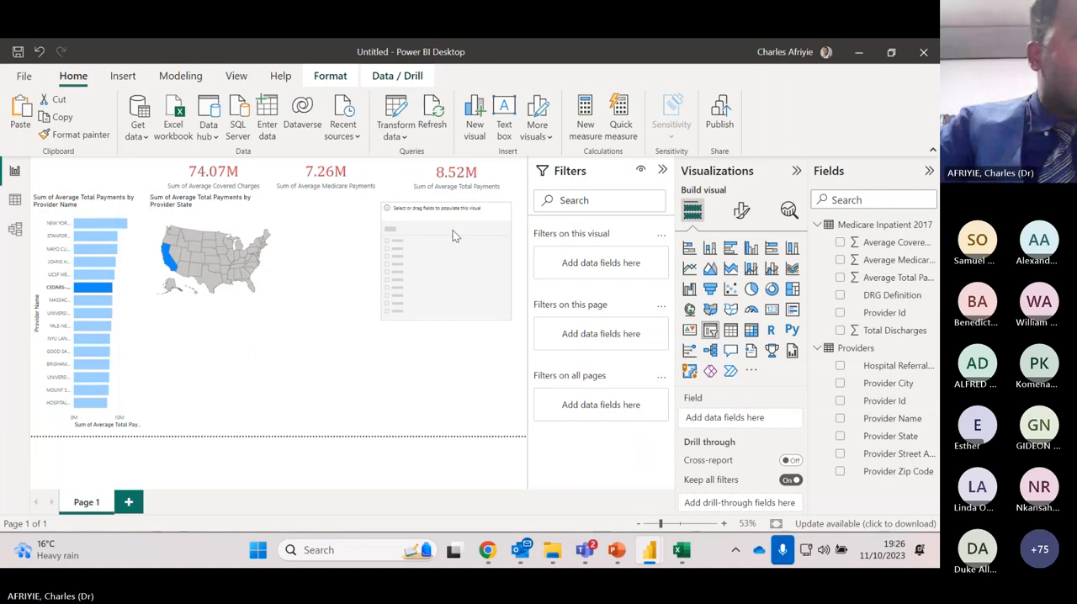
drag(512, 320, 512, 311)
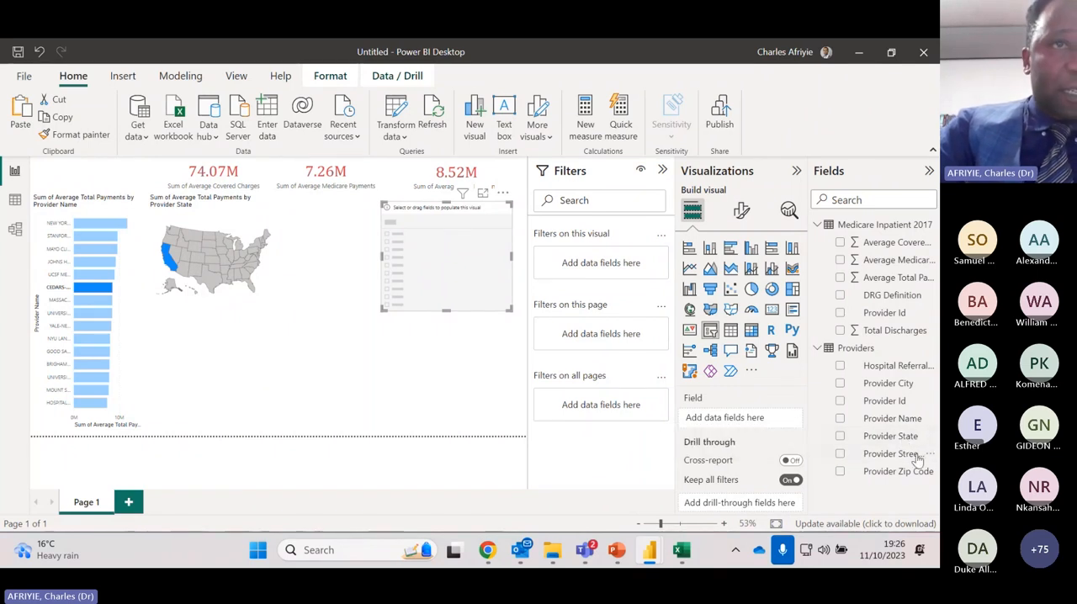
drag(907, 446, 776, 424)
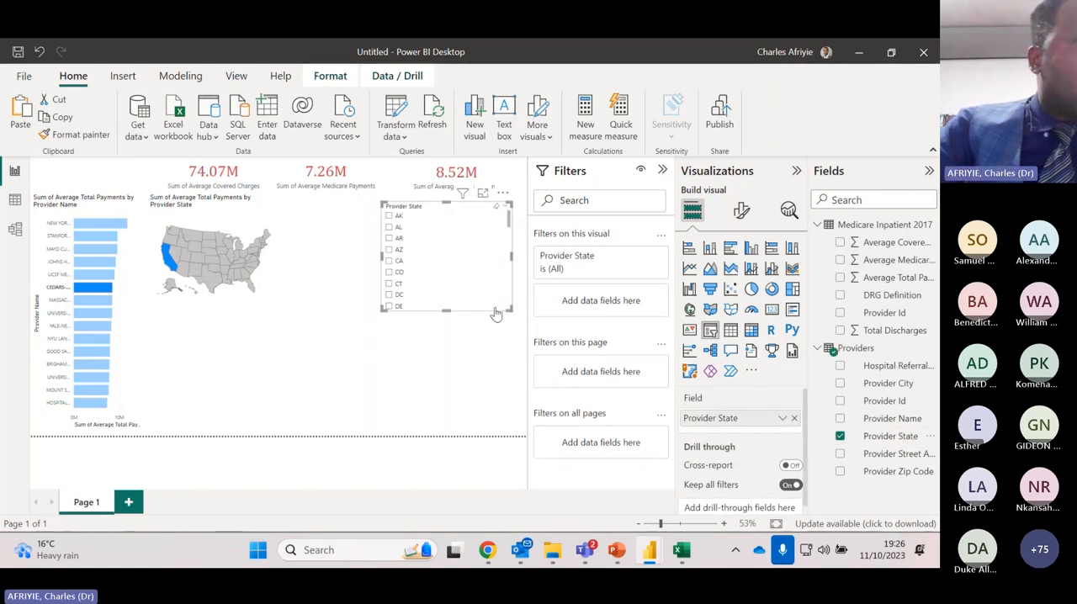
drag(510, 309, 520, 341)
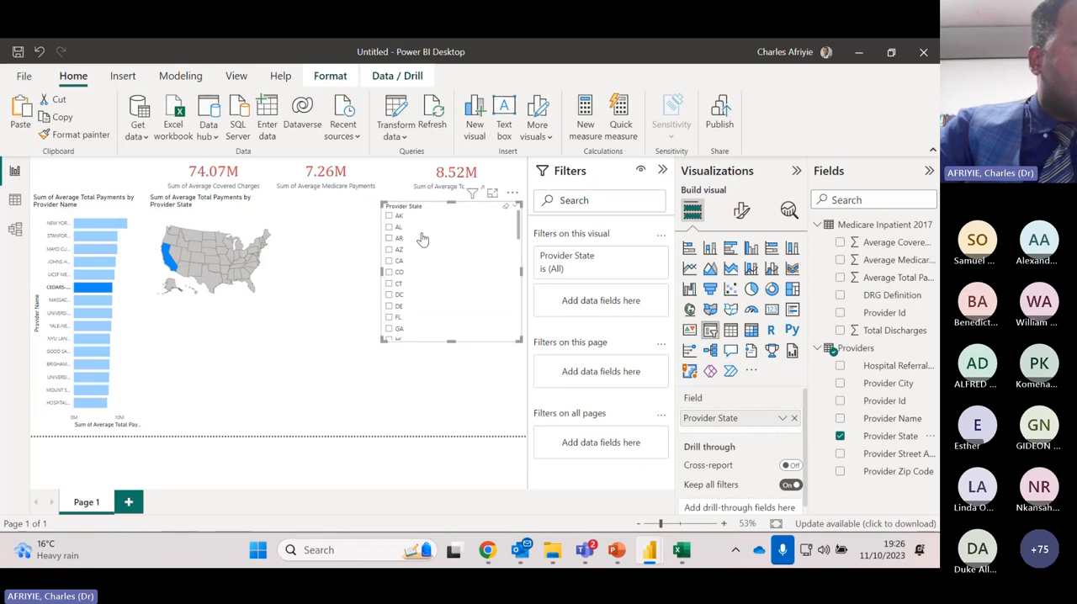
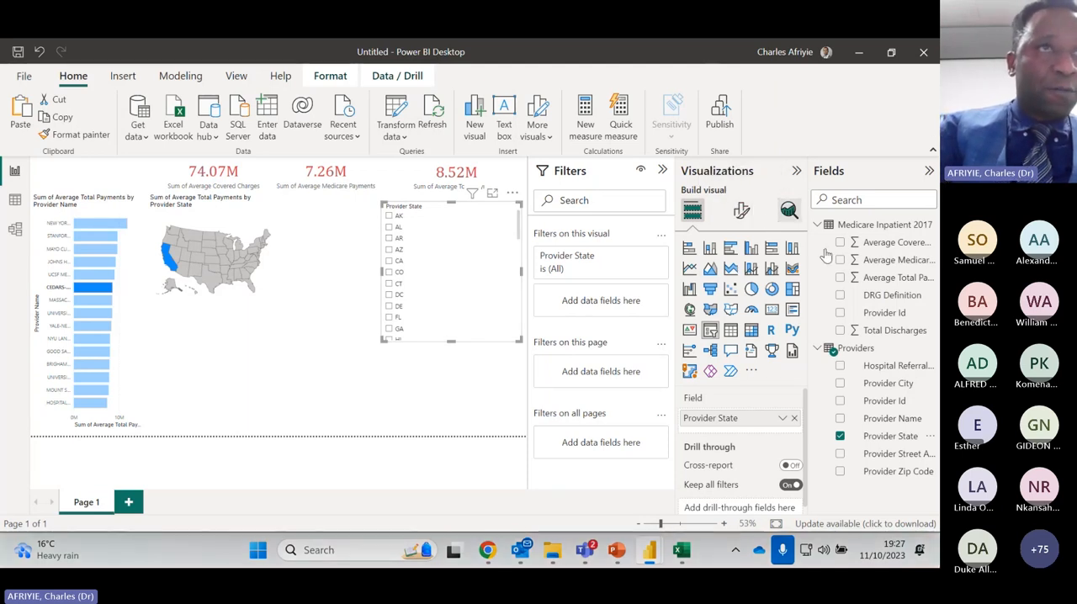
Set the Provider State slicer's style to Tile and widen the slicer slightly toward the map
click(741, 211)
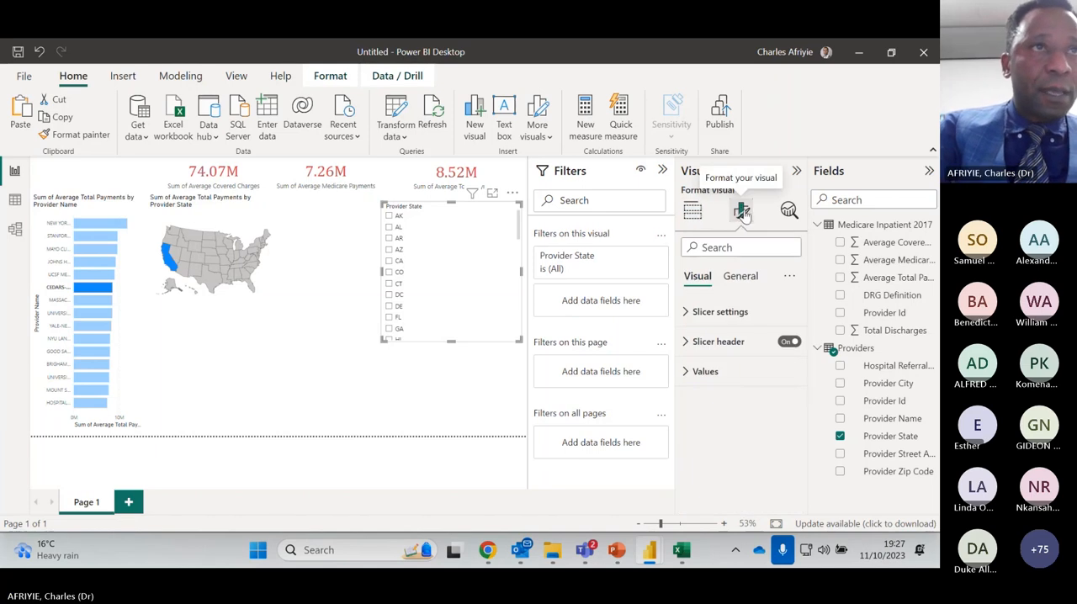
click(727, 314)
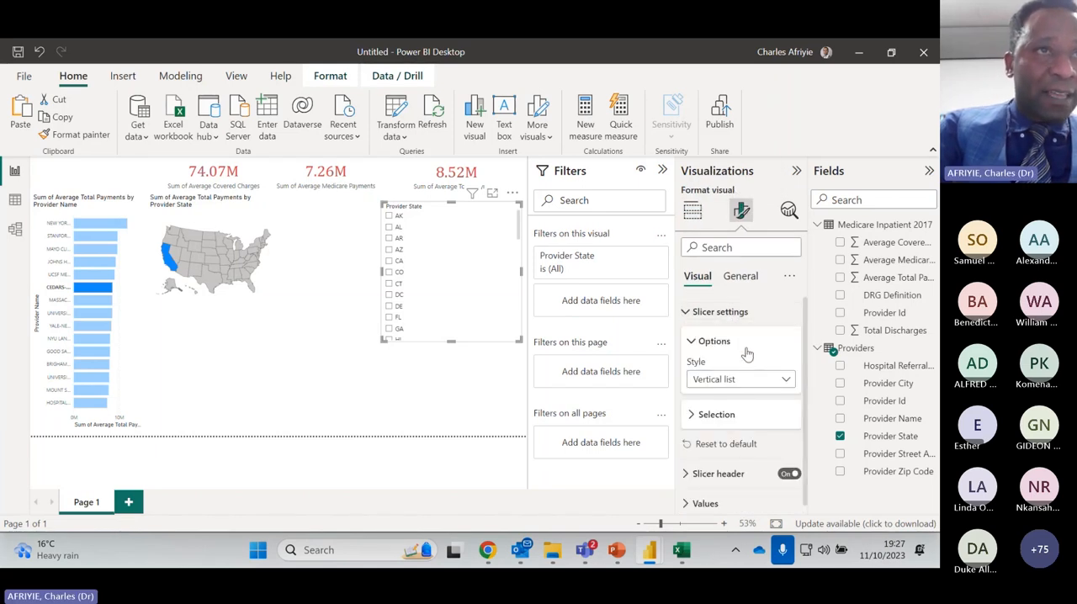
click(788, 383)
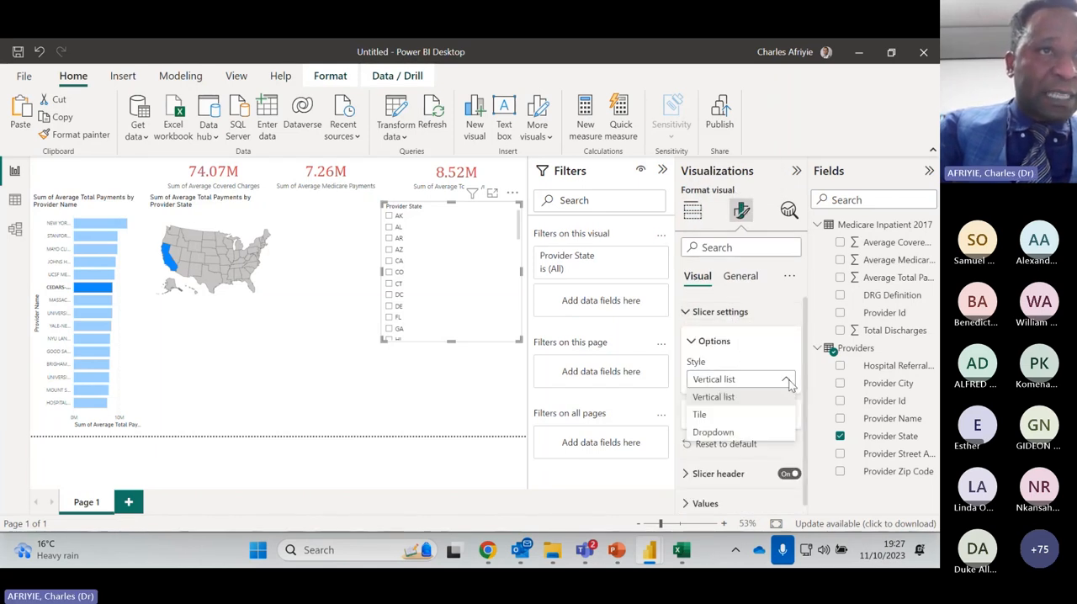
click(752, 415)
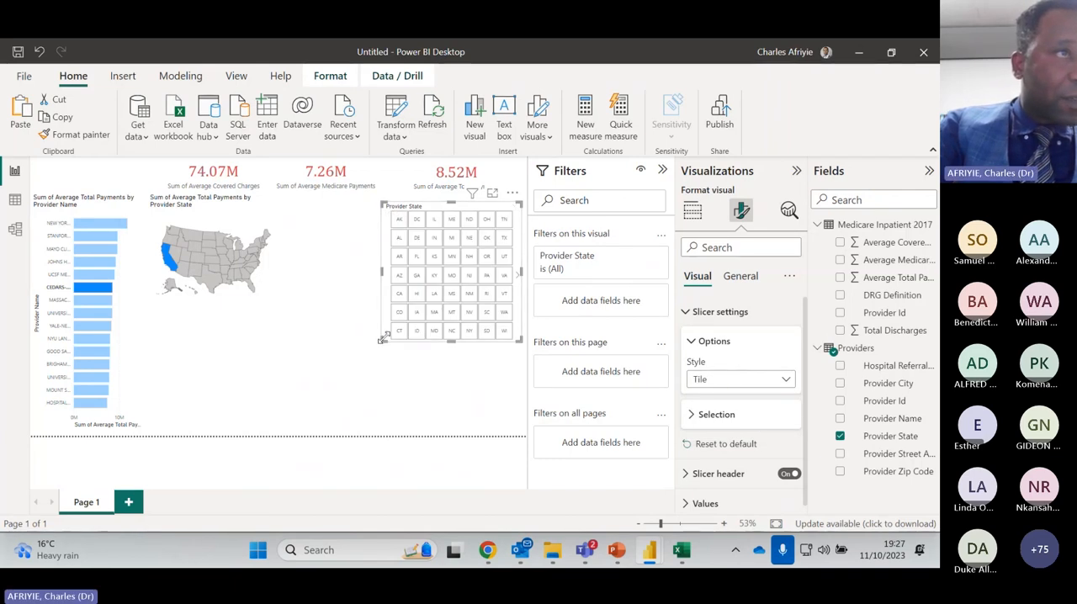
drag(377, 340, 353, 342)
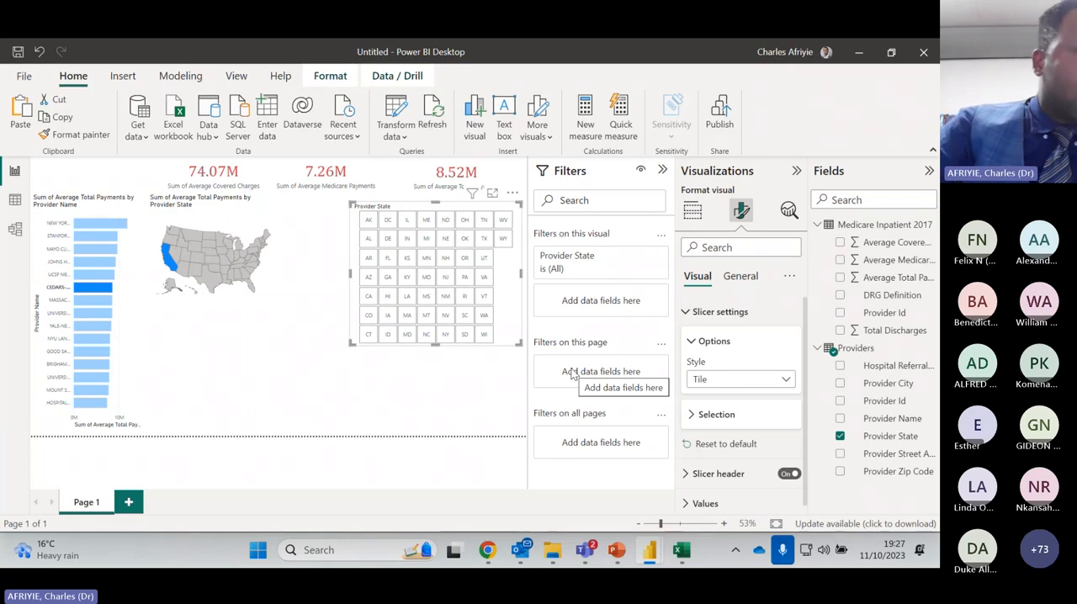
Test the Provider State slicer by filtering the report to FL twice, clearing the selection each time
click(390, 263)
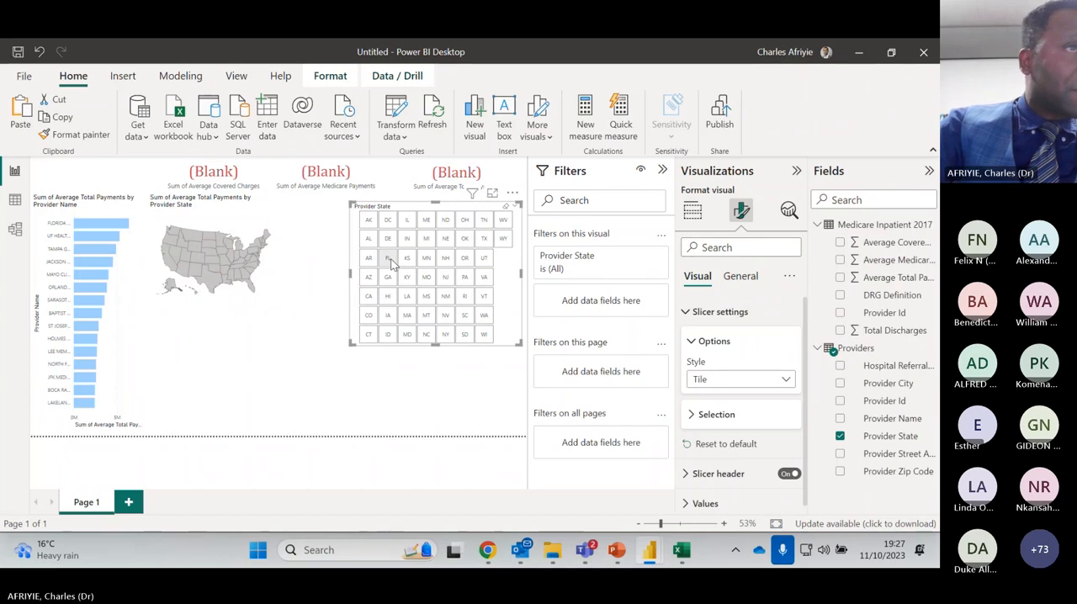
click(505, 207)
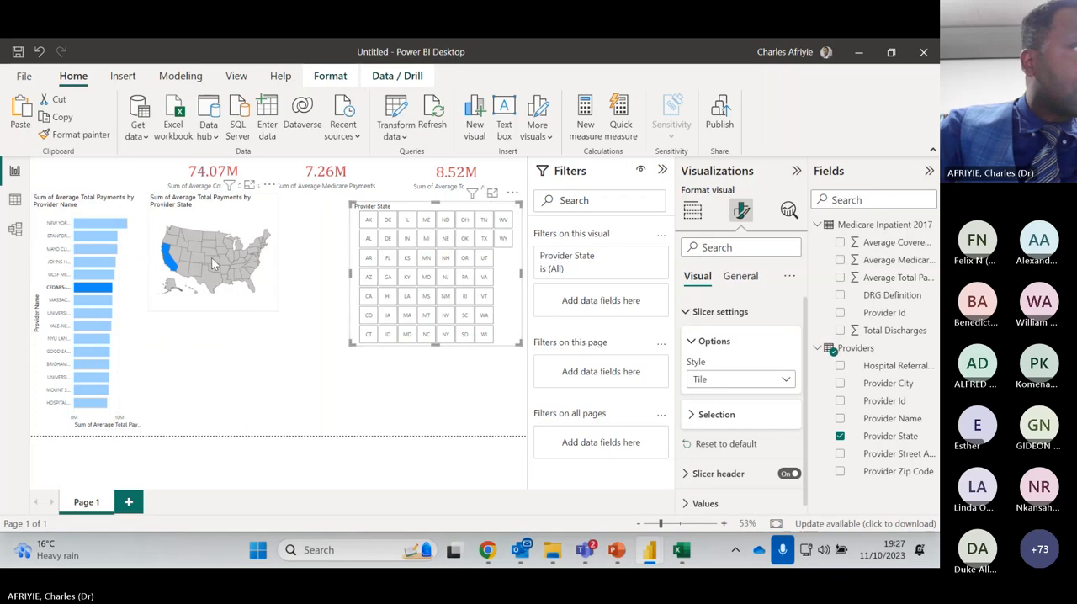
click(216, 371)
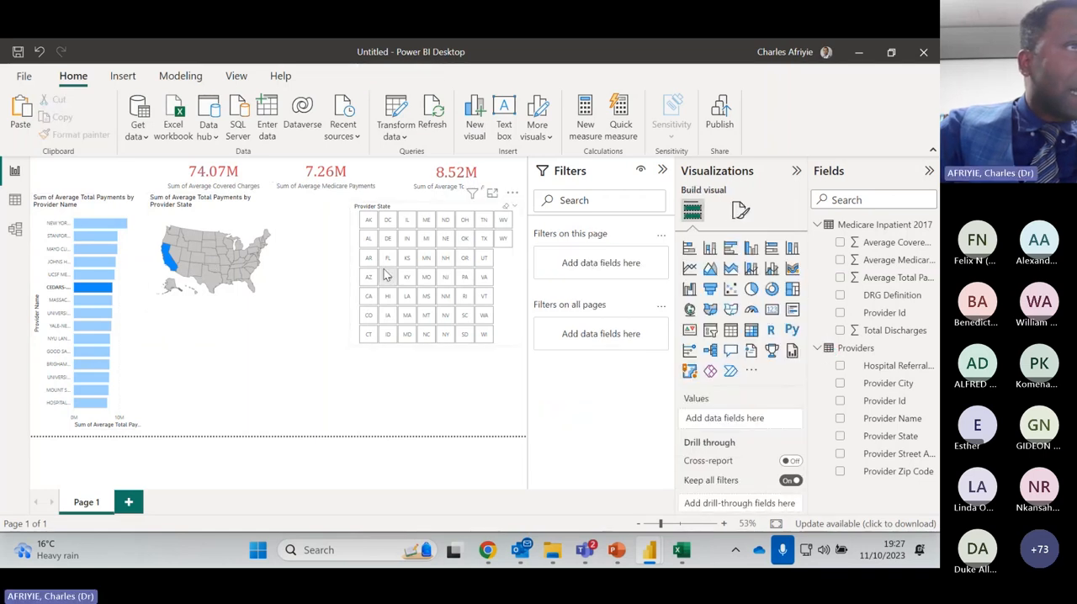
click(390, 262)
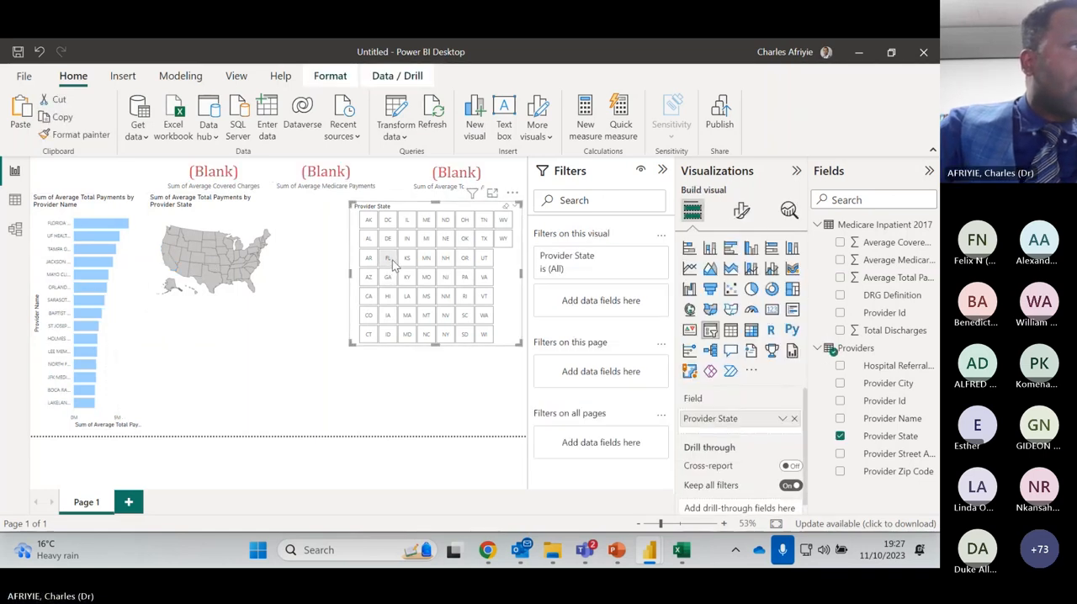
click(472, 399)
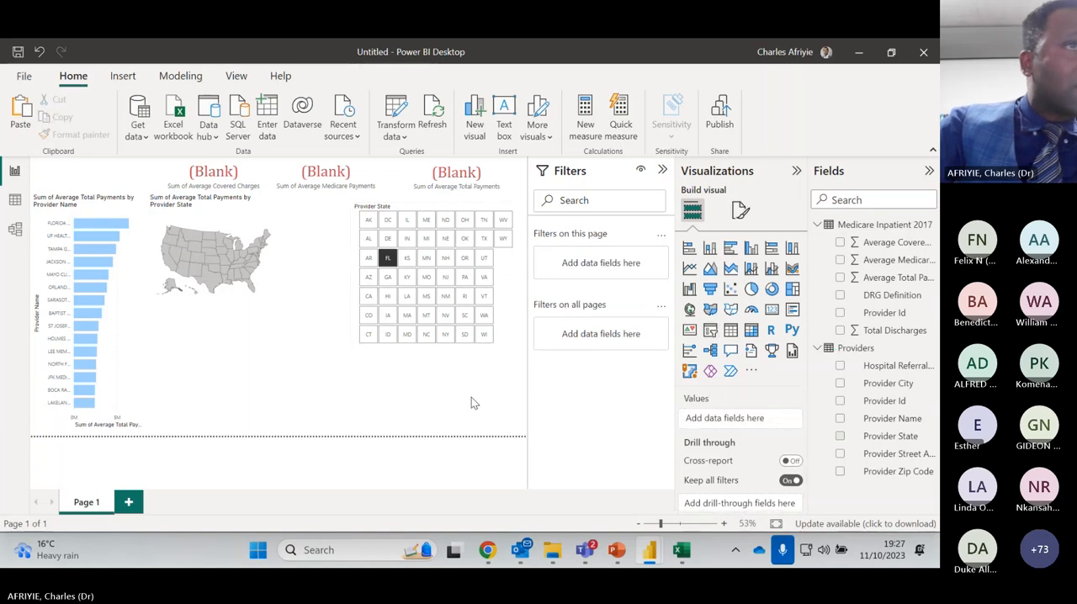
click(506, 208)
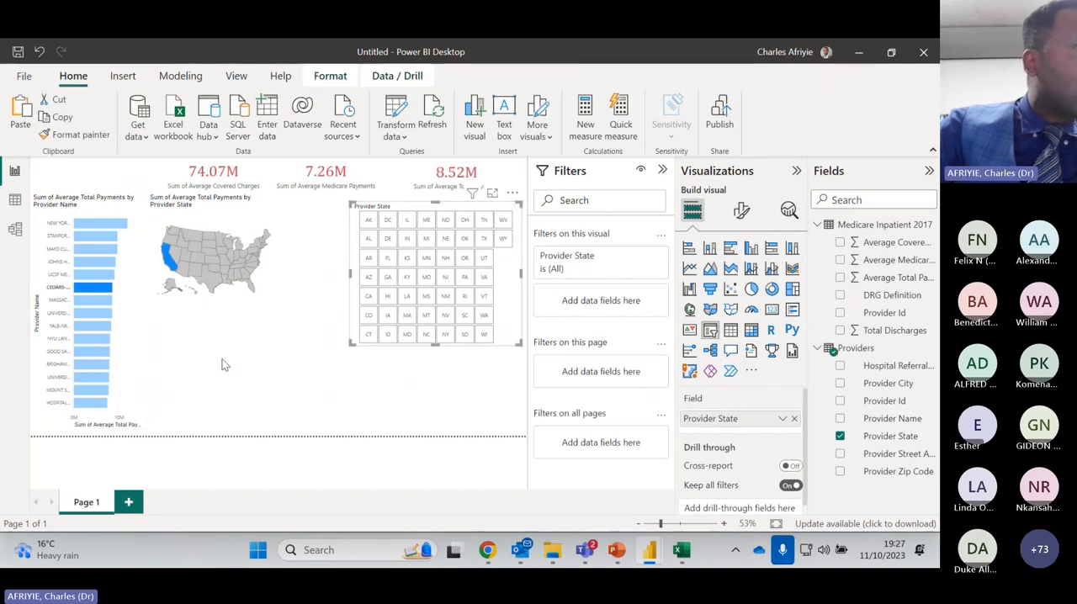
click(254, 369)
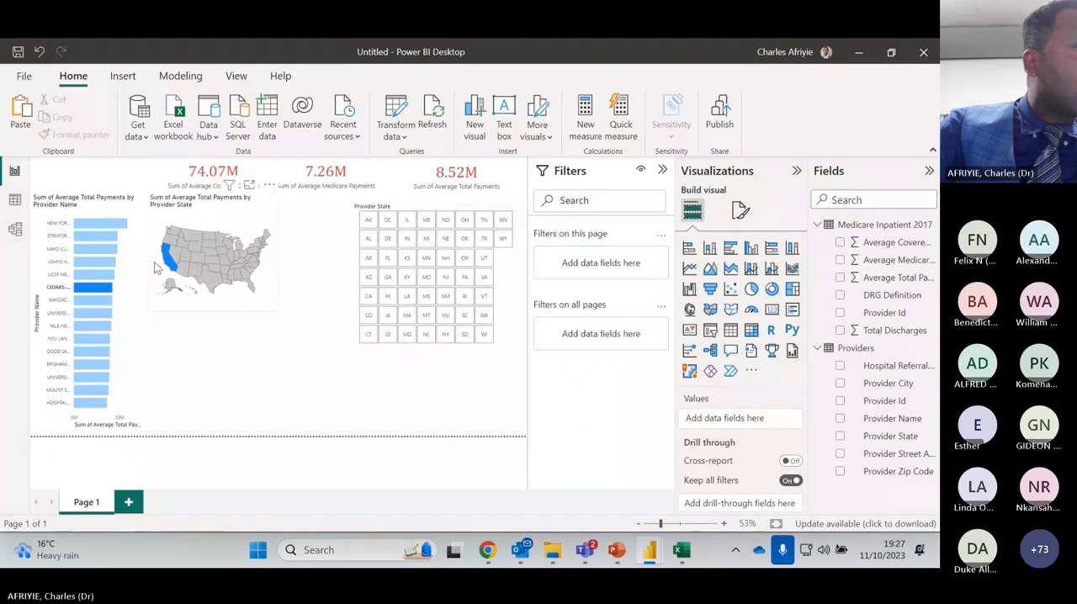
Check the provider bar chart's filters, then filter the report to NM with the state slicer and clear the selection
click(97, 212)
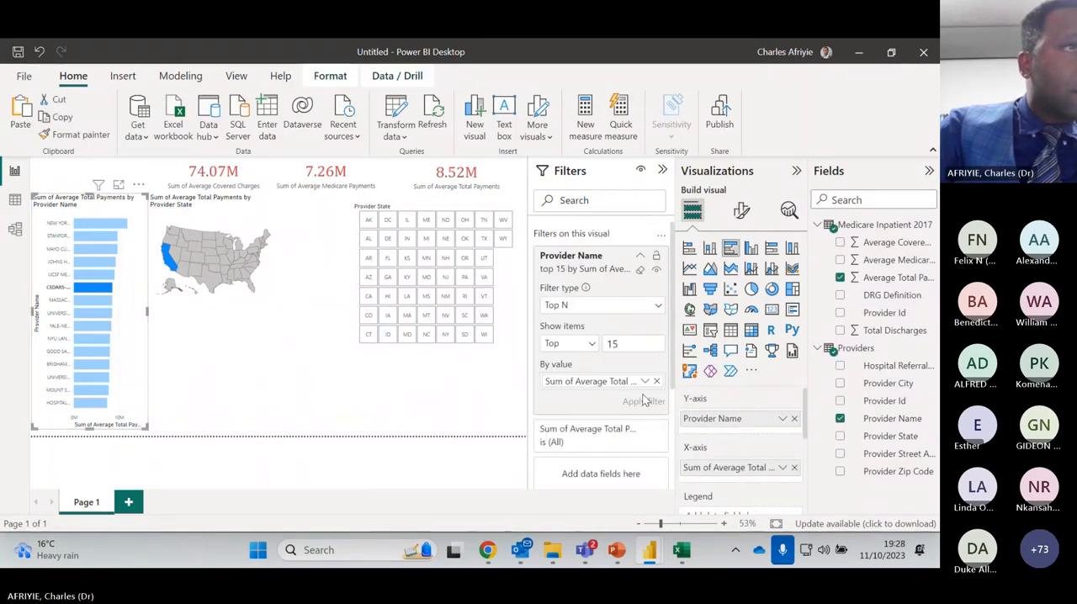
click(299, 375)
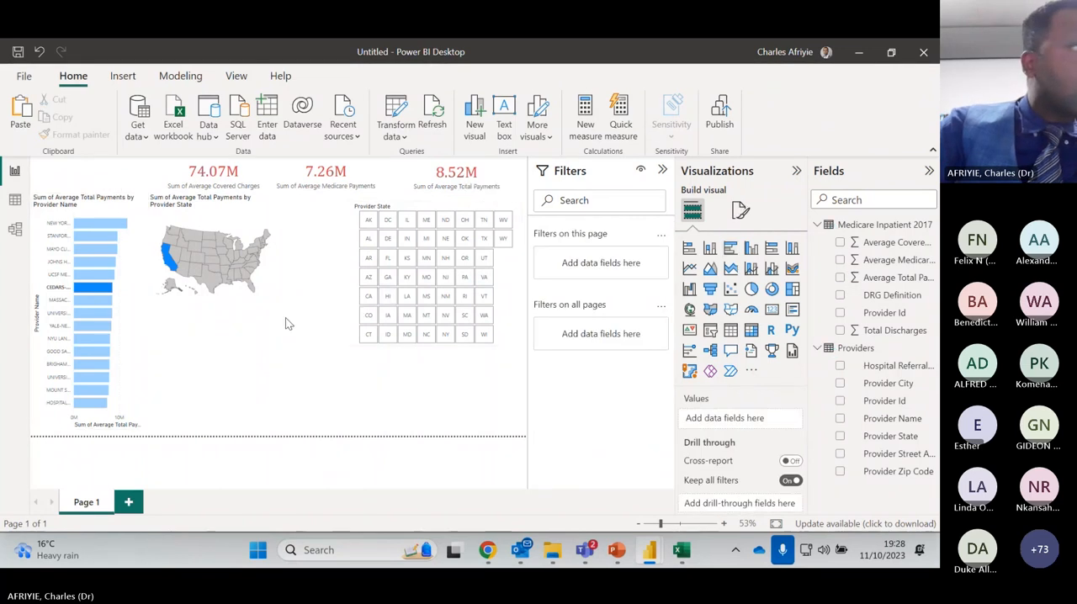
click(446, 297)
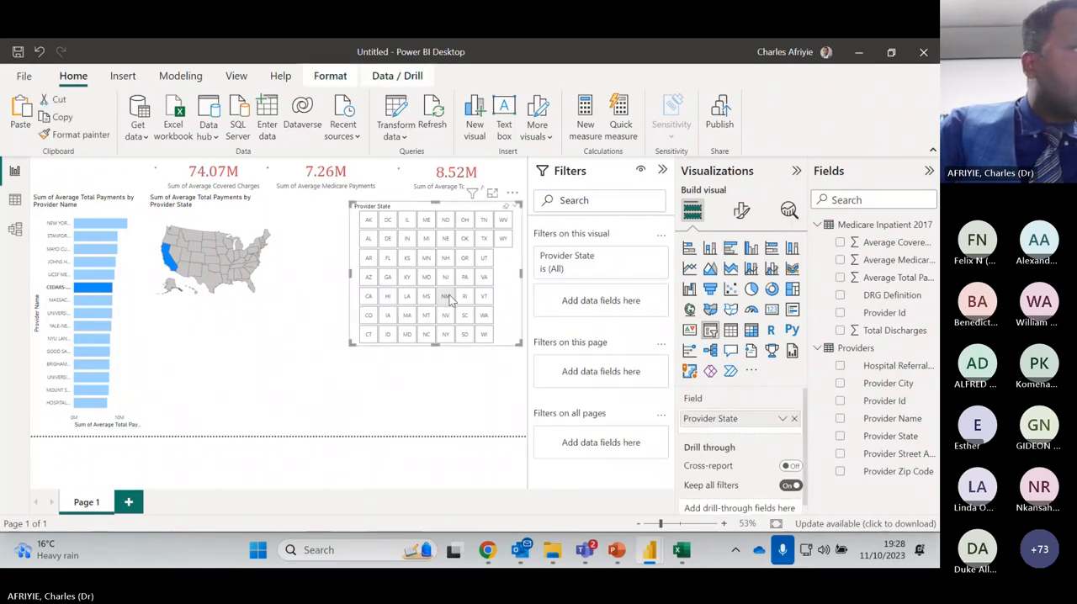
click(446, 297)
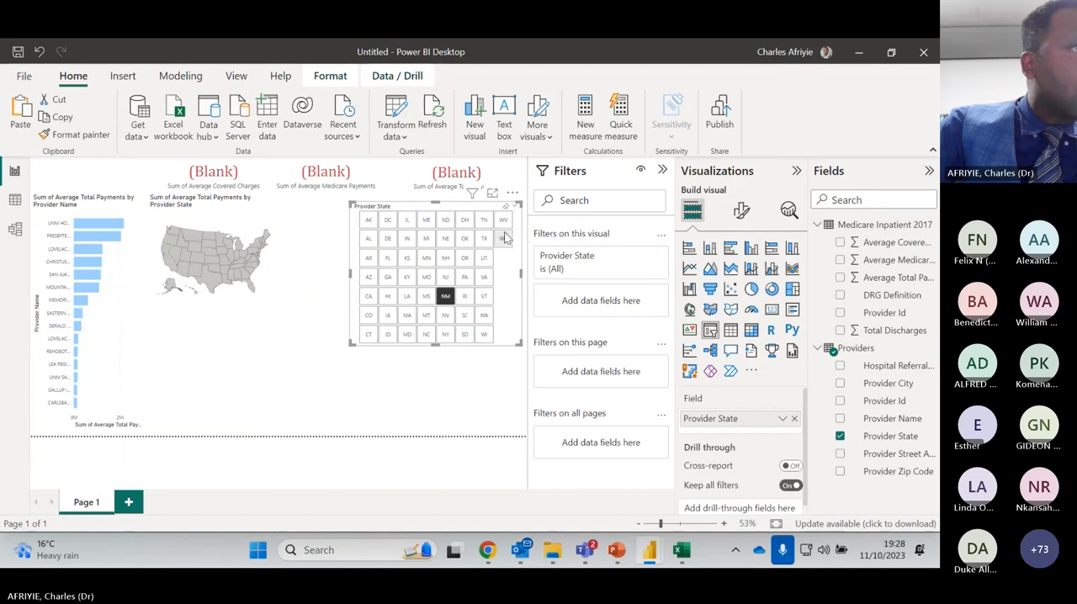
click(507, 208)
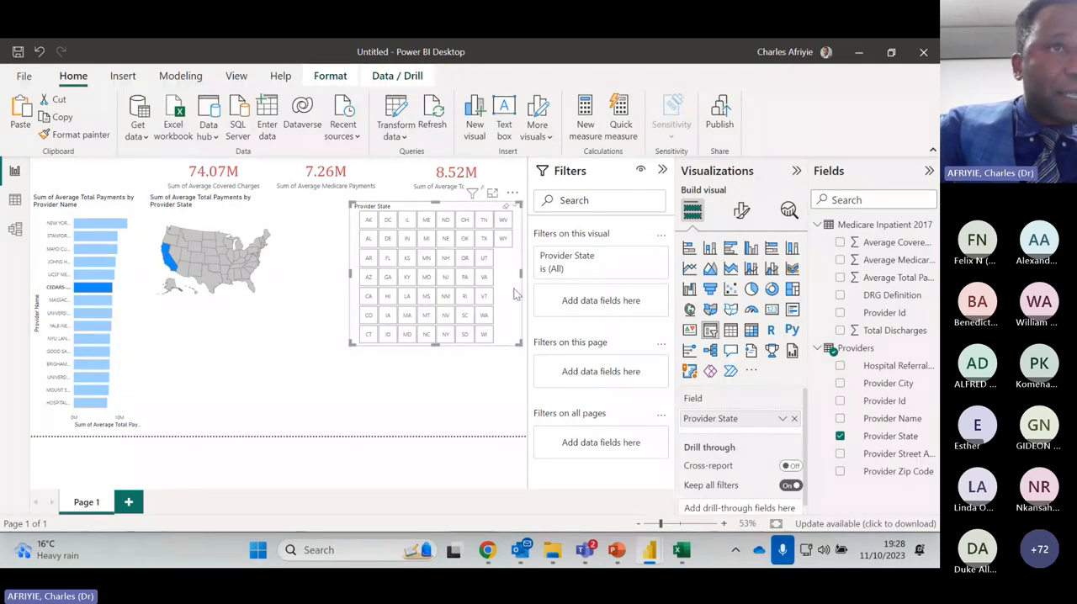
scroll(763, 447, down, 1)
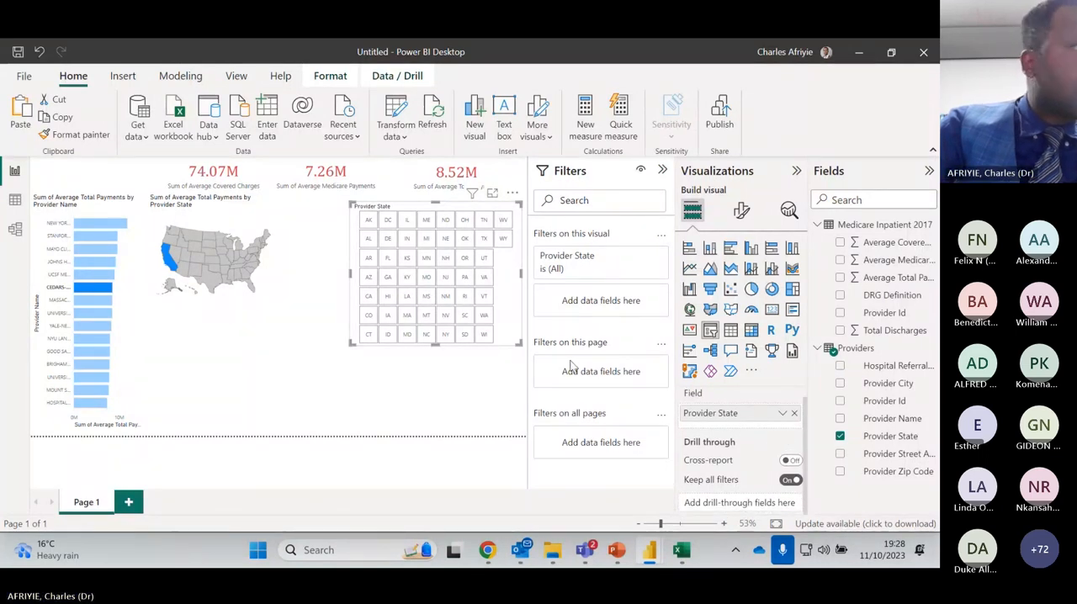
click(383, 388)
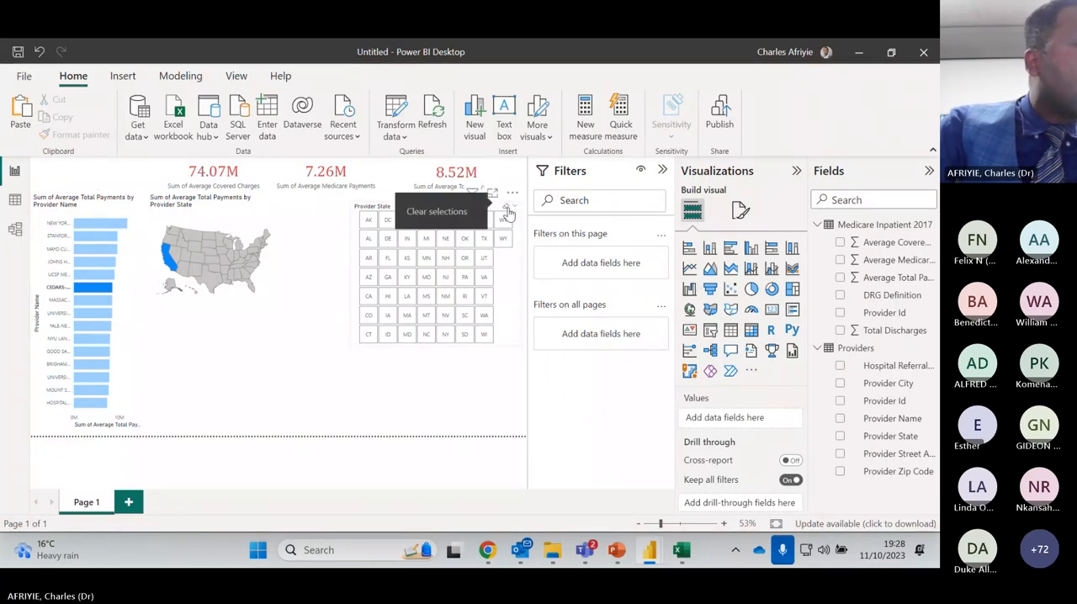
click(507, 213)
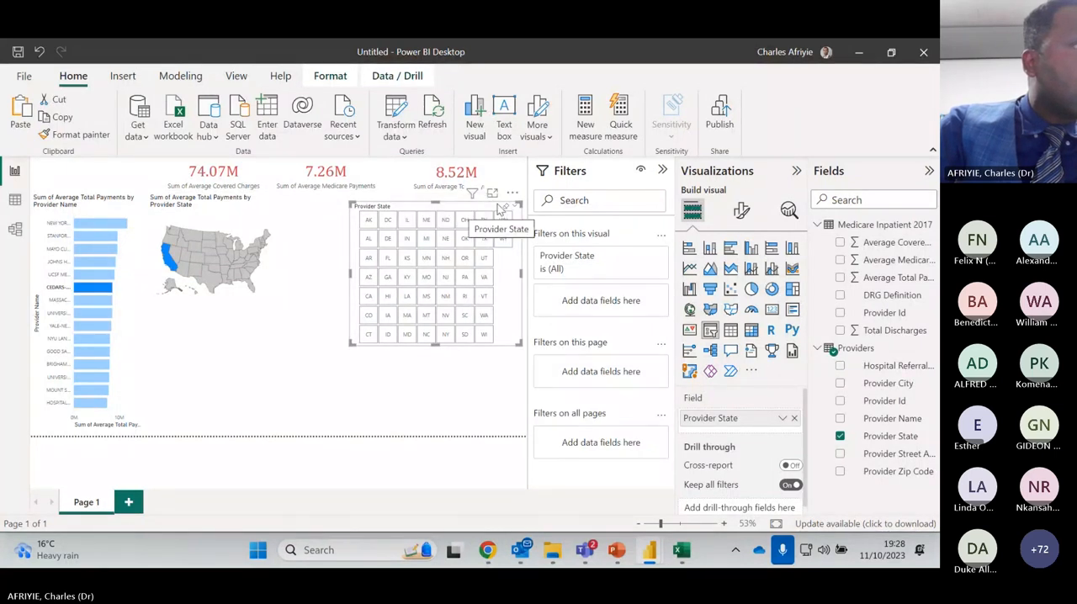
Cross-highlight the report by the New York bar, then filter it to WY and WV in turn with the state slicer
click(111, 222)
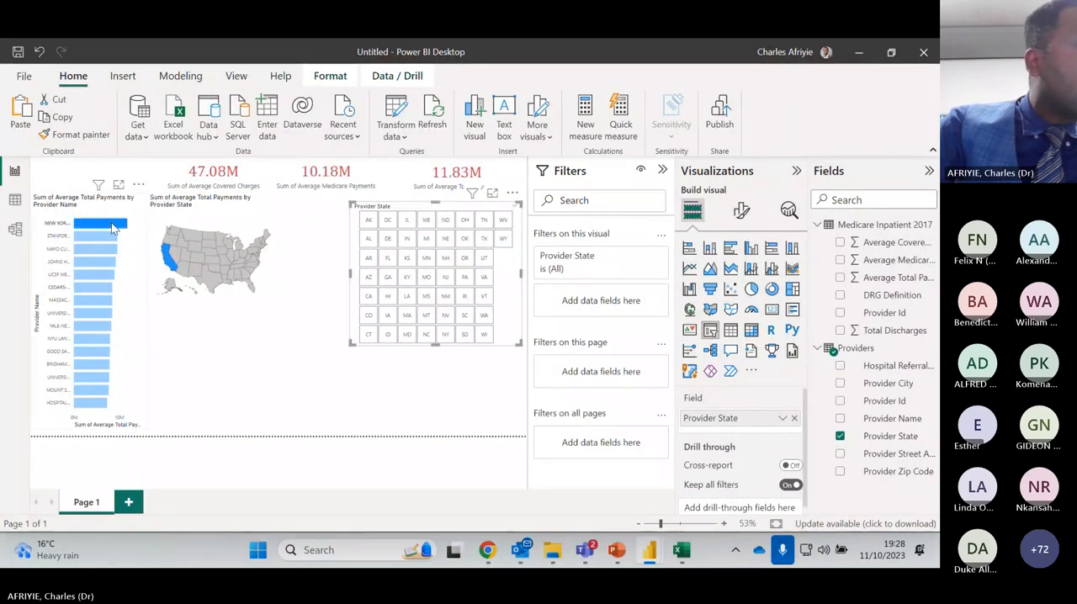
click(271, 331)
click(502, 242)
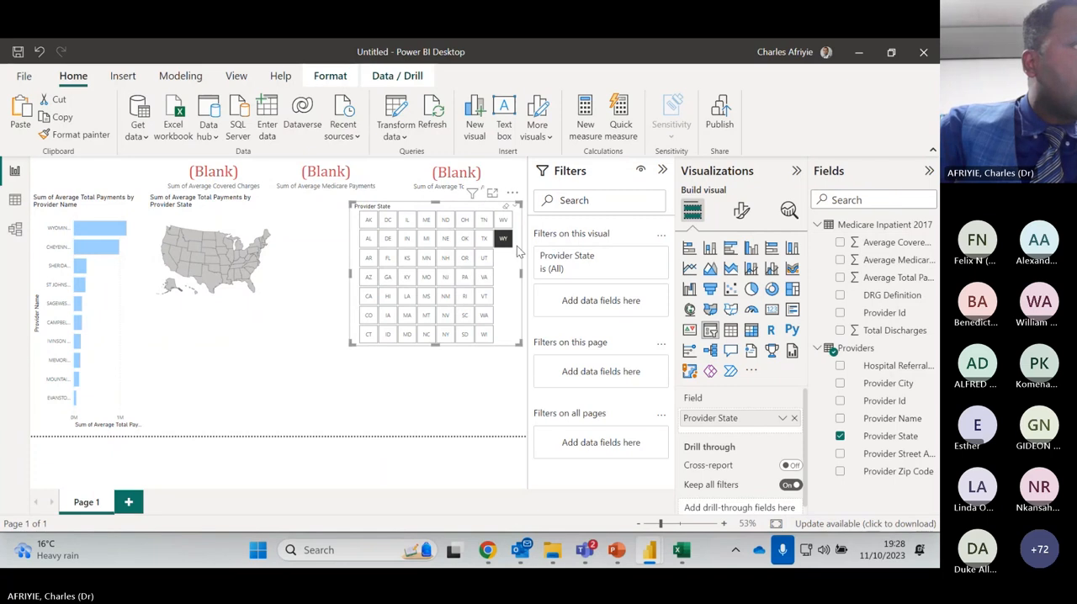
click(502, 219)
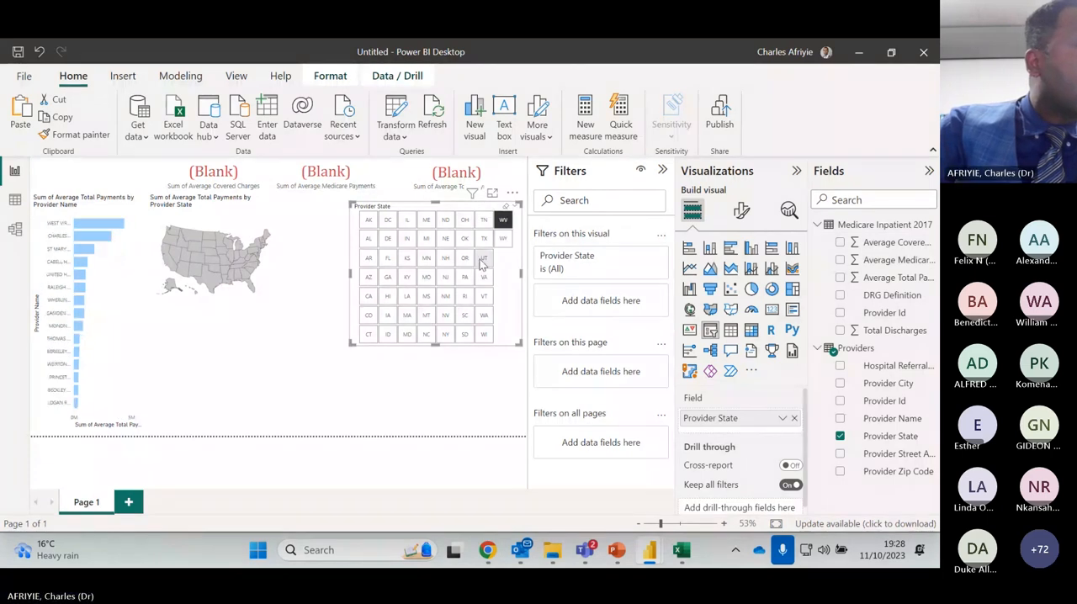
click(243, 339)
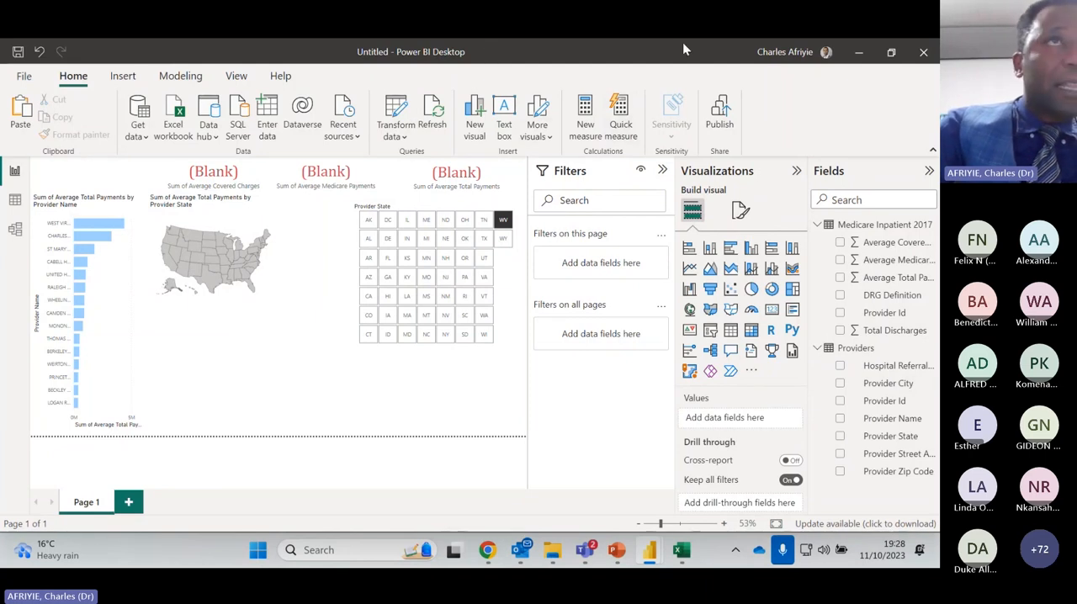
Filter the report to IN with the Provider State slicer, then delete the slicer from the page
double_click(632, 53)
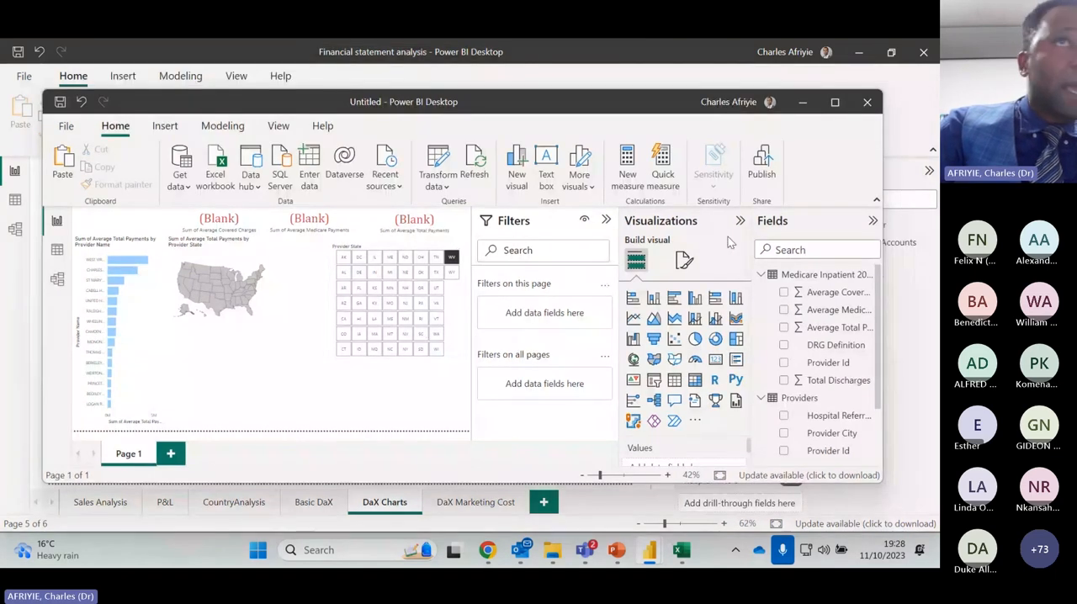
click(833, 103)
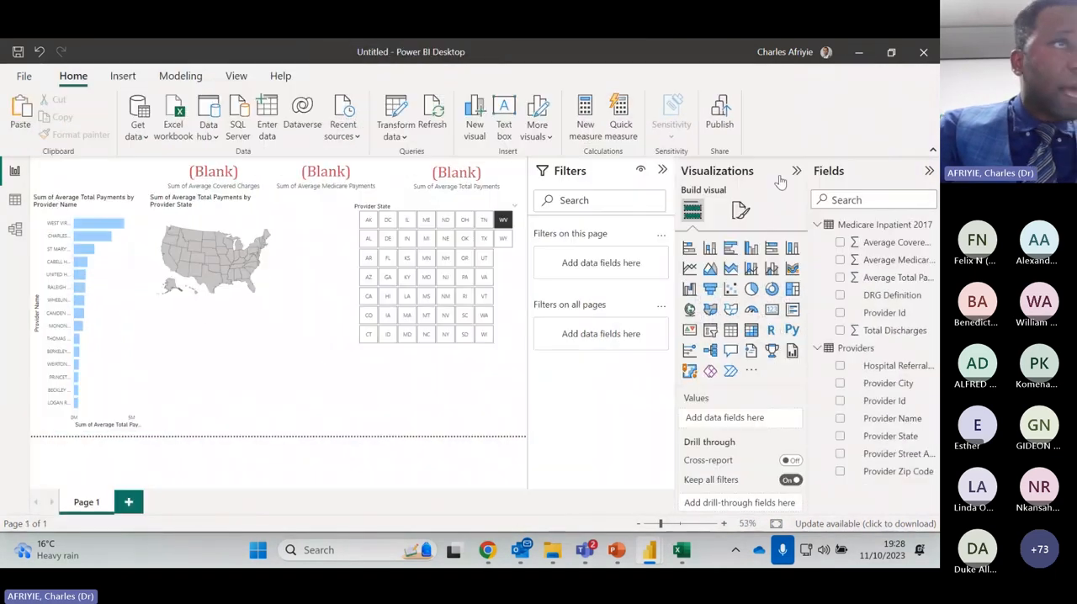
click(469, 277)
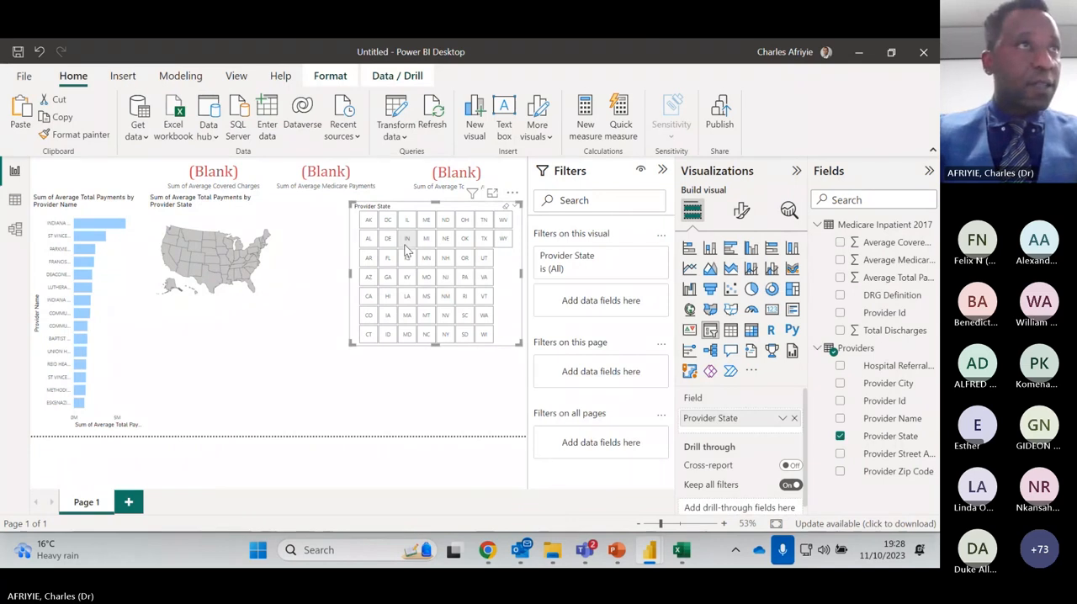
key(Delete)
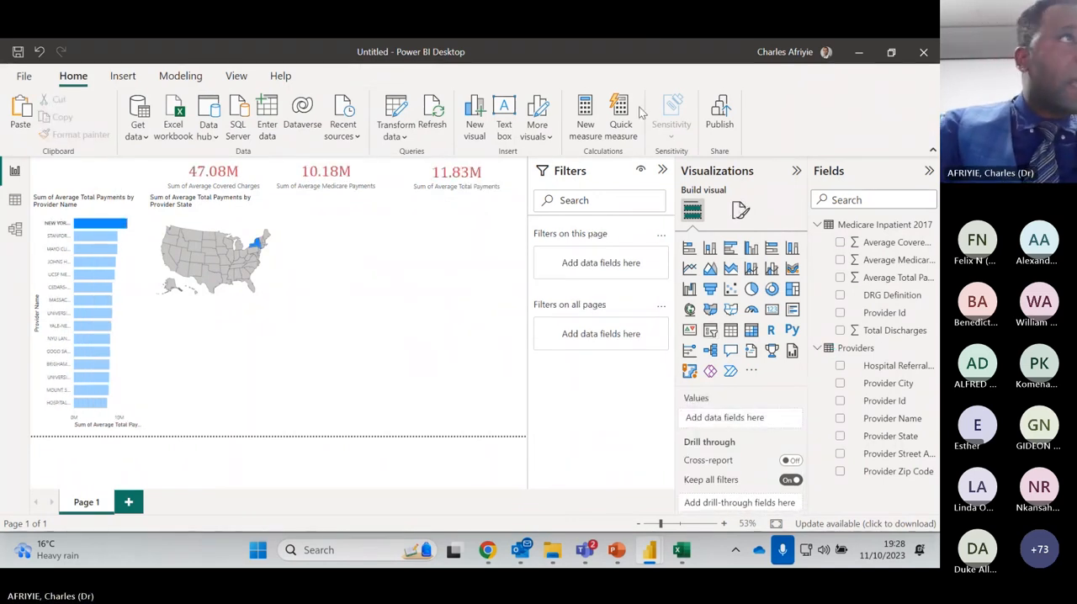
Switch to the finished Medicare Visuals report and maximize its window
drag(560, 46, 475, 566)
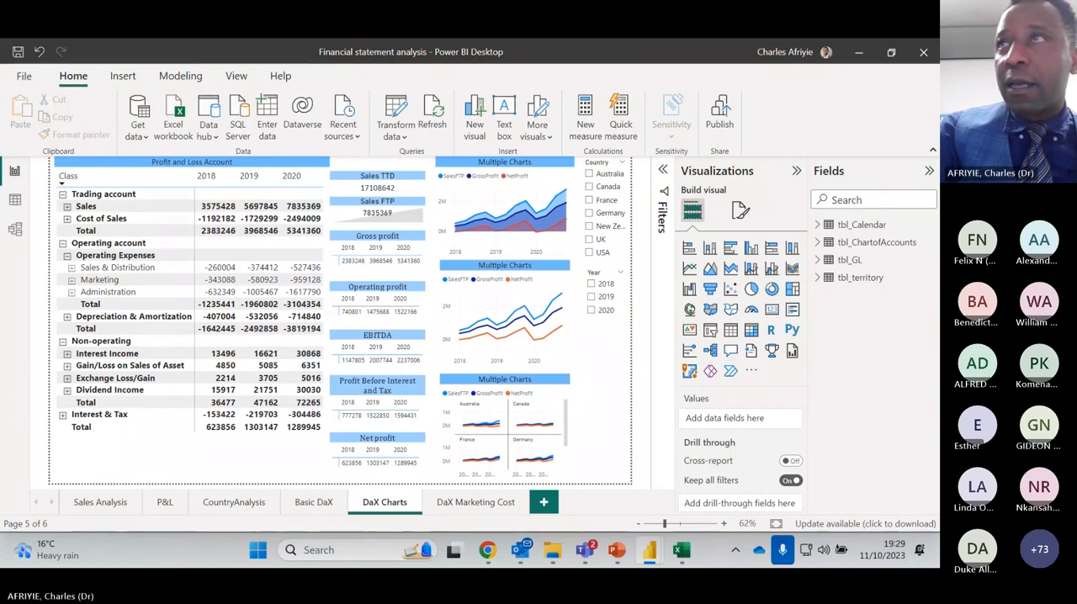
drag(936, 118, 404, 67)
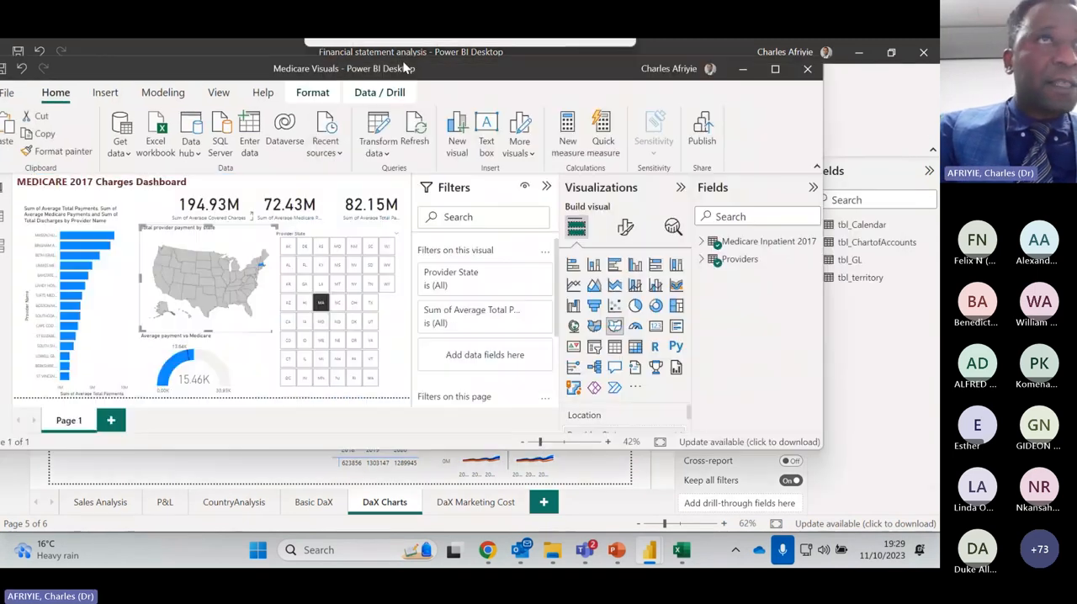
click(771, 68)
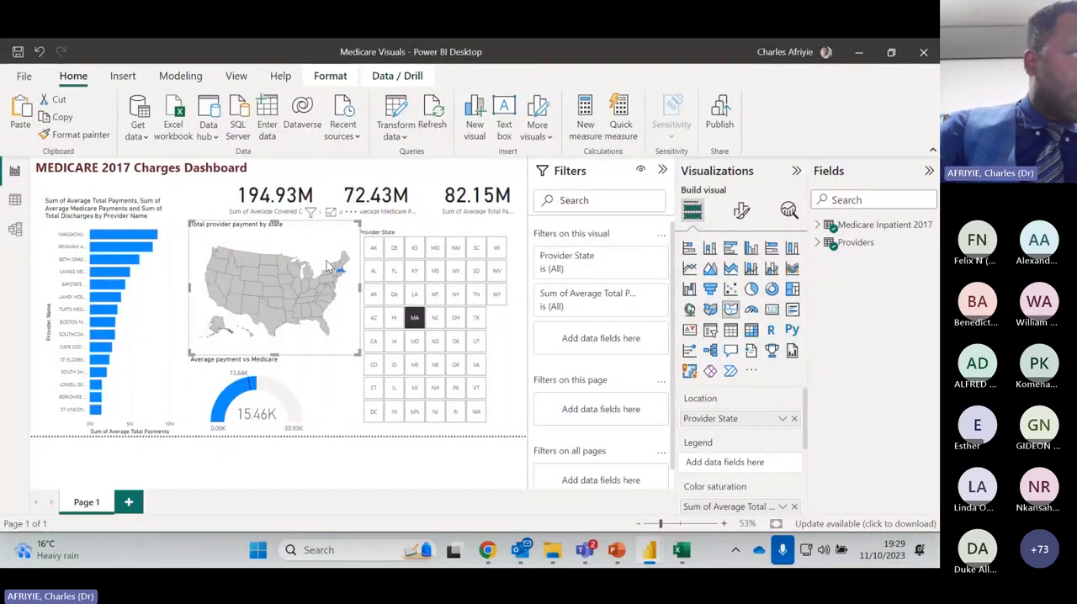
Filter the MEDICARE 2017 Charges Dashboard to FL, AK, WY and NC in turn with the Provider State slicer
click(398, 276)
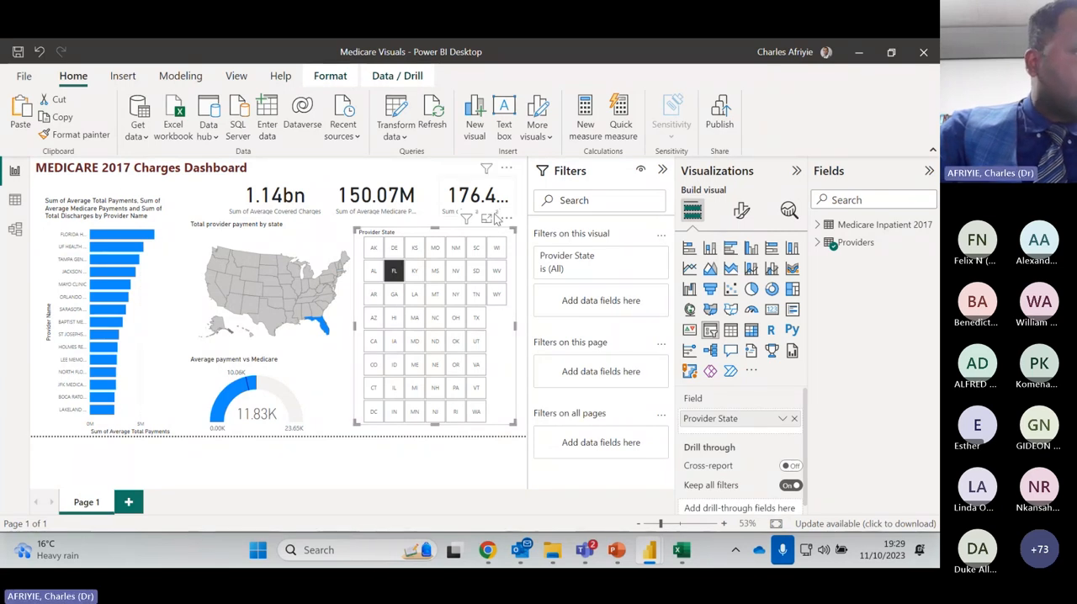
click(375, 250)
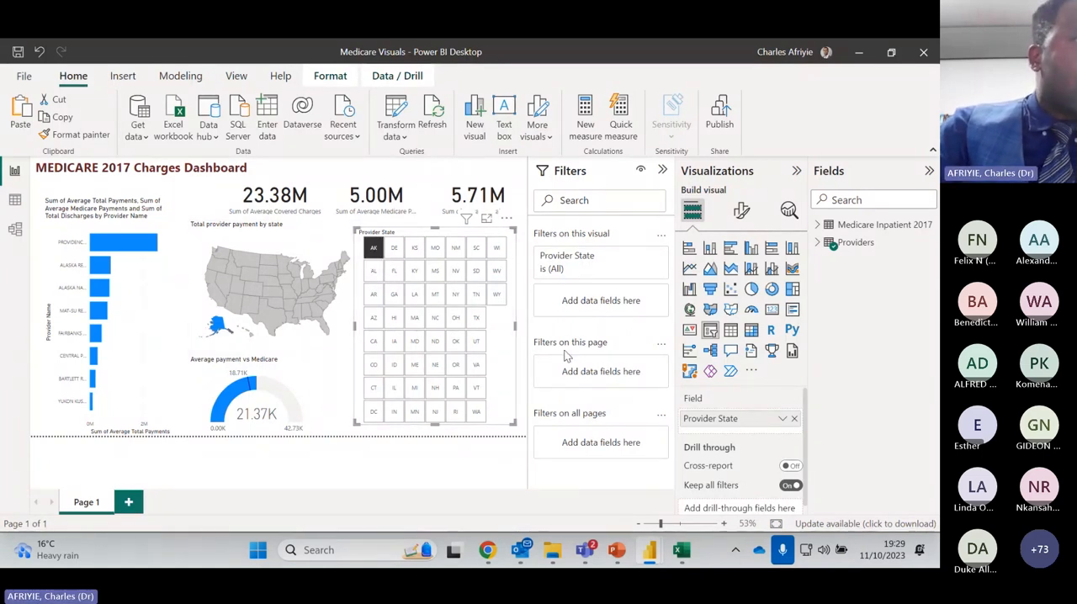
click(496, 293)
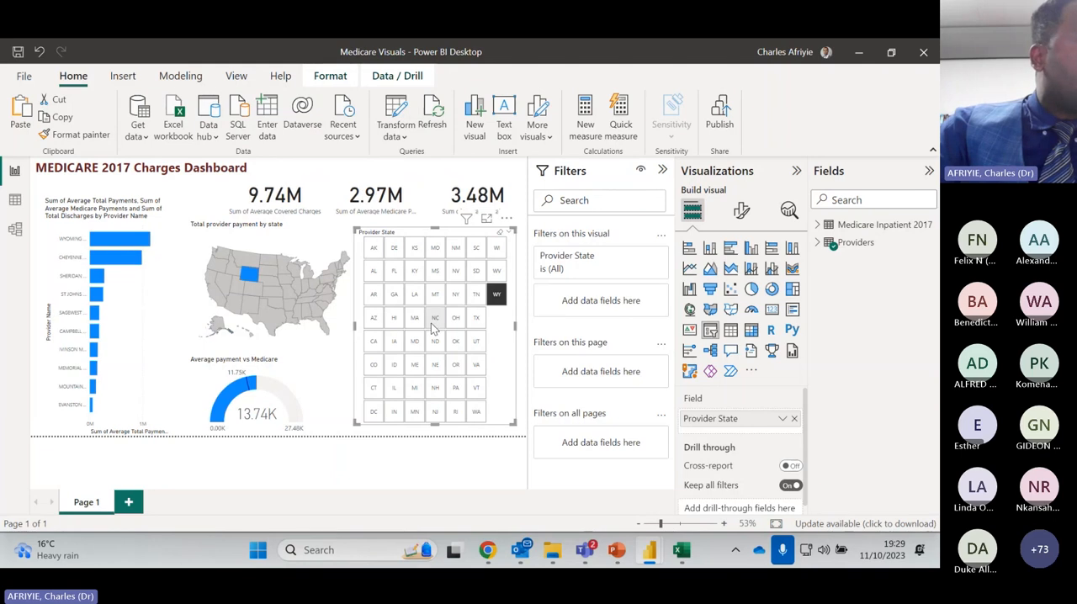
click(435, 320)
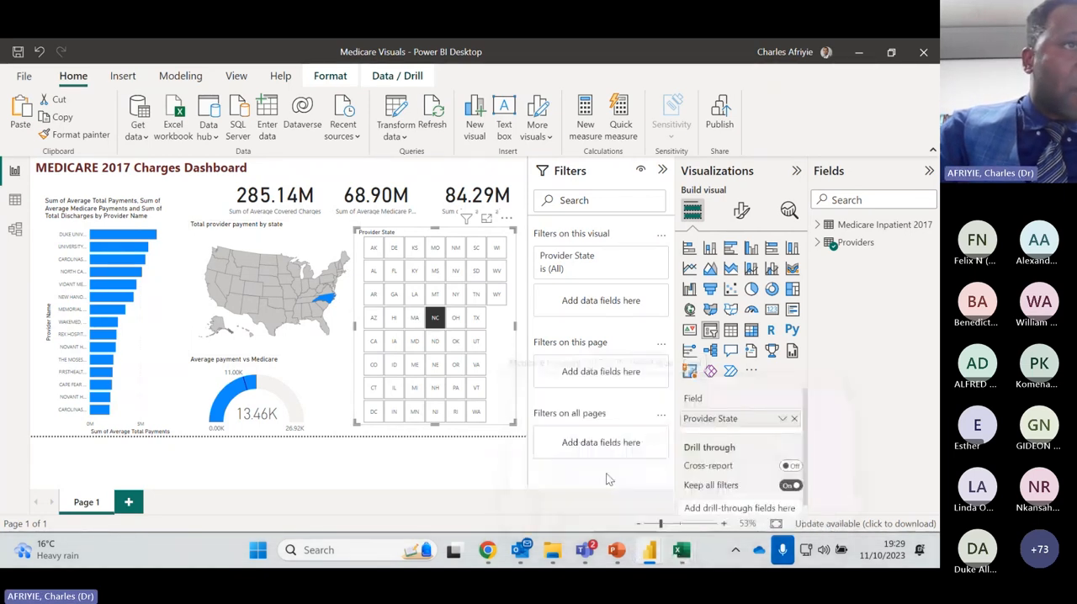
Switch to the Medicare Inpatient 2017 workbook in Excel and look through its records down to about row 84,430
mouse_move(685, 563)
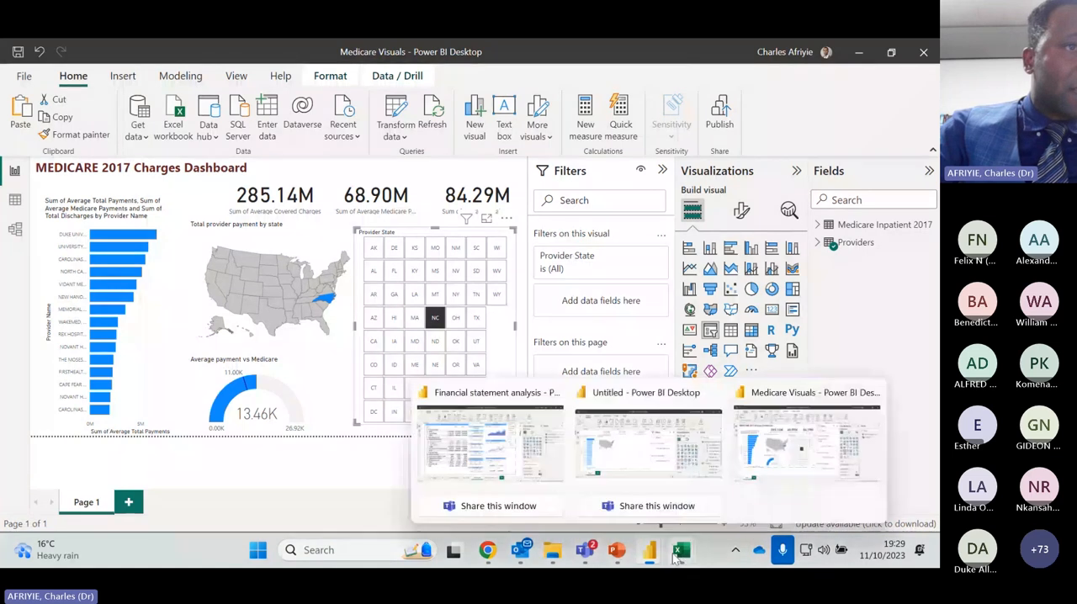
click(618, 444)
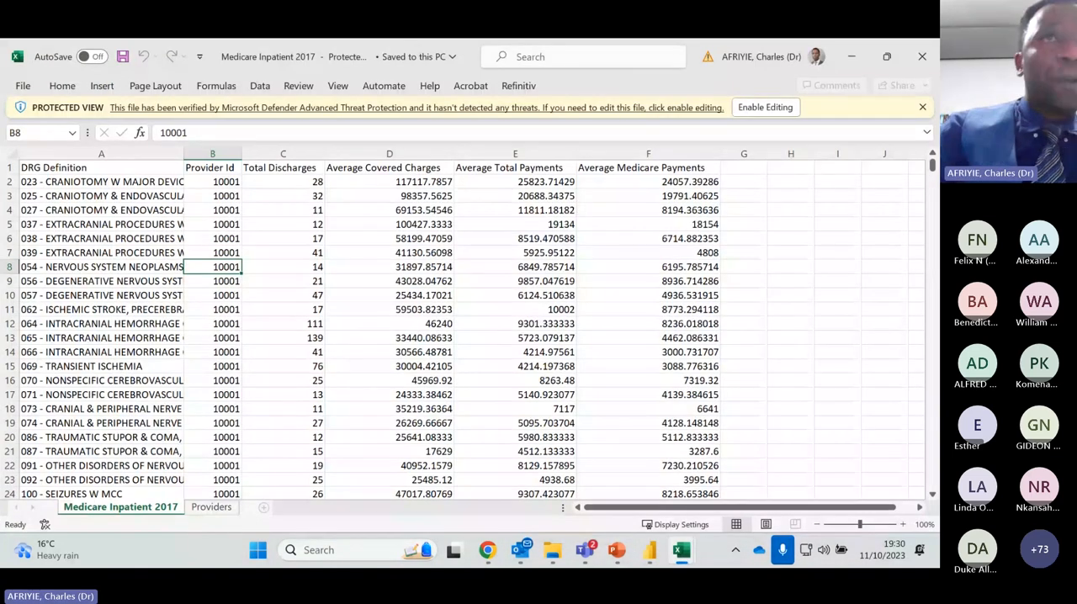
scroll(928, 253, down, 1)
scroll(928, 252, down, 2)
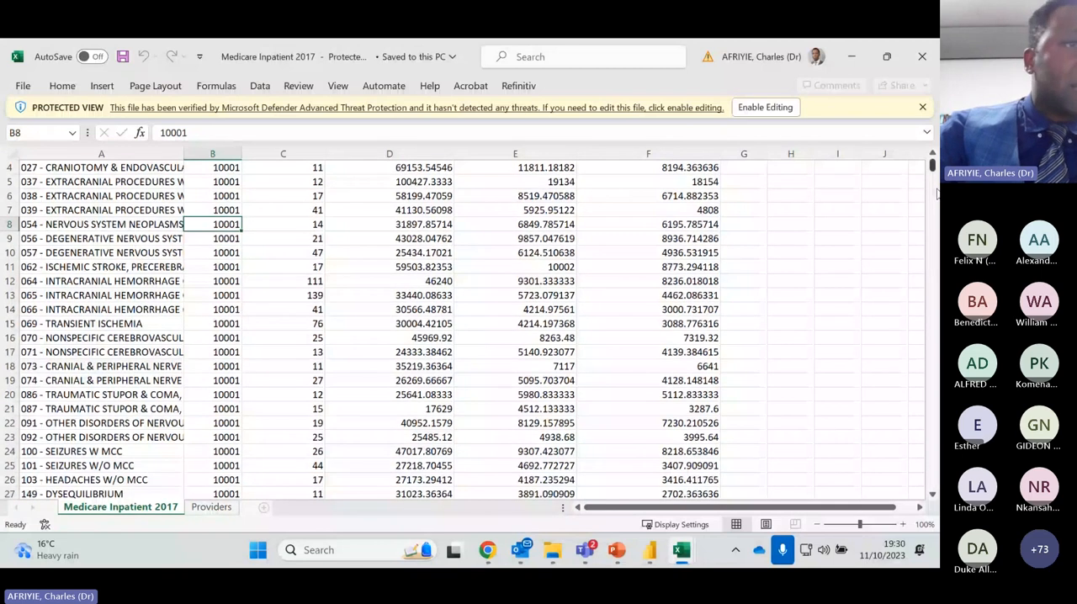
drag(933, 167, 932, 301)
Return to the Medicare Visuals report in Power BI and filter the dashboard to AK with the Provider State slicer
mouse_move(653, 556)
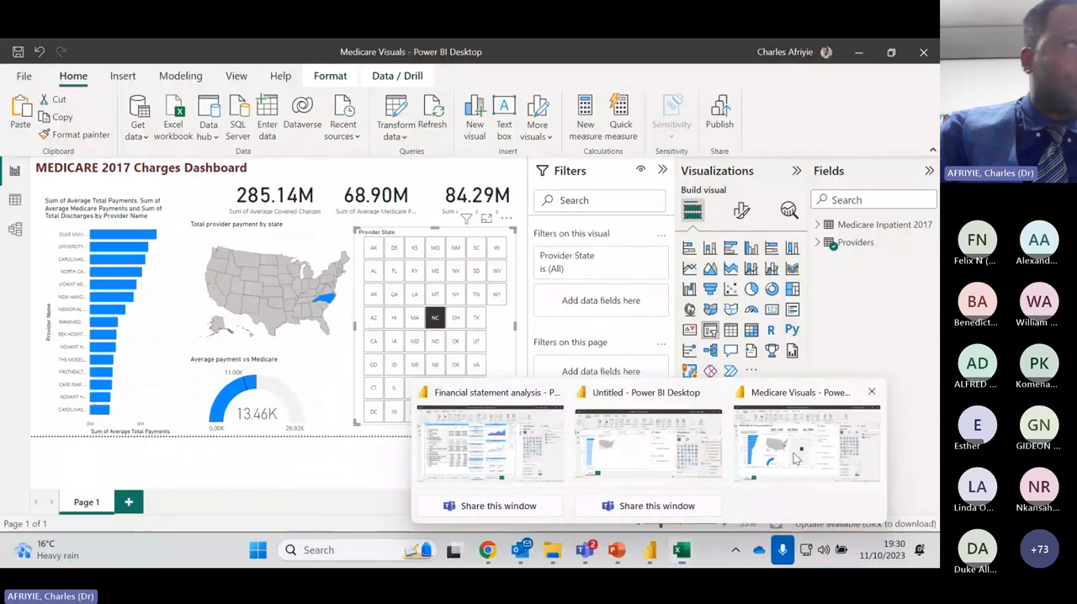
click(794, 454)
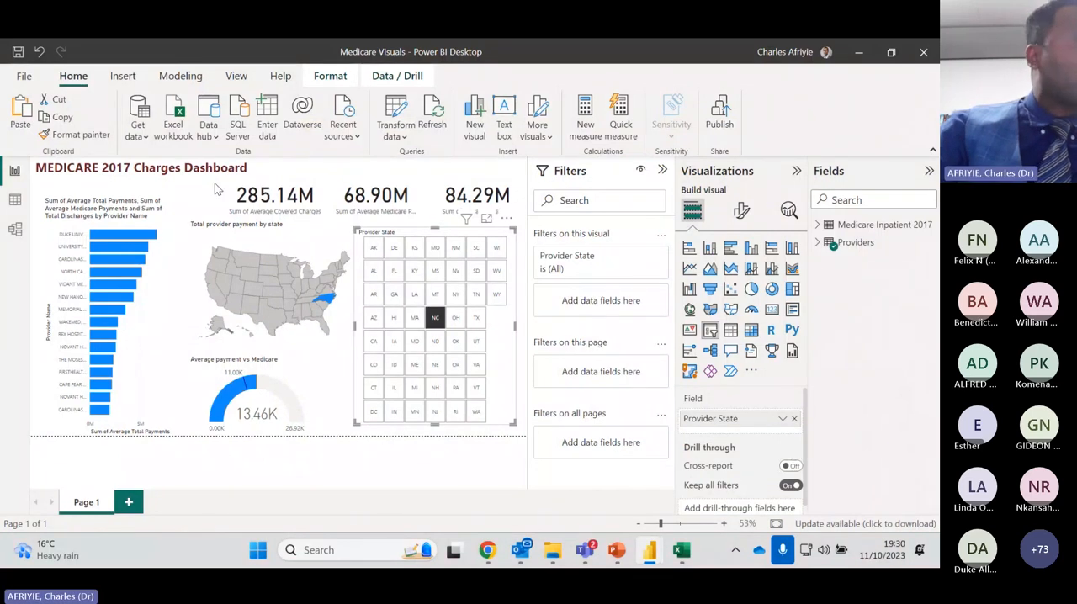
click(373, 248)
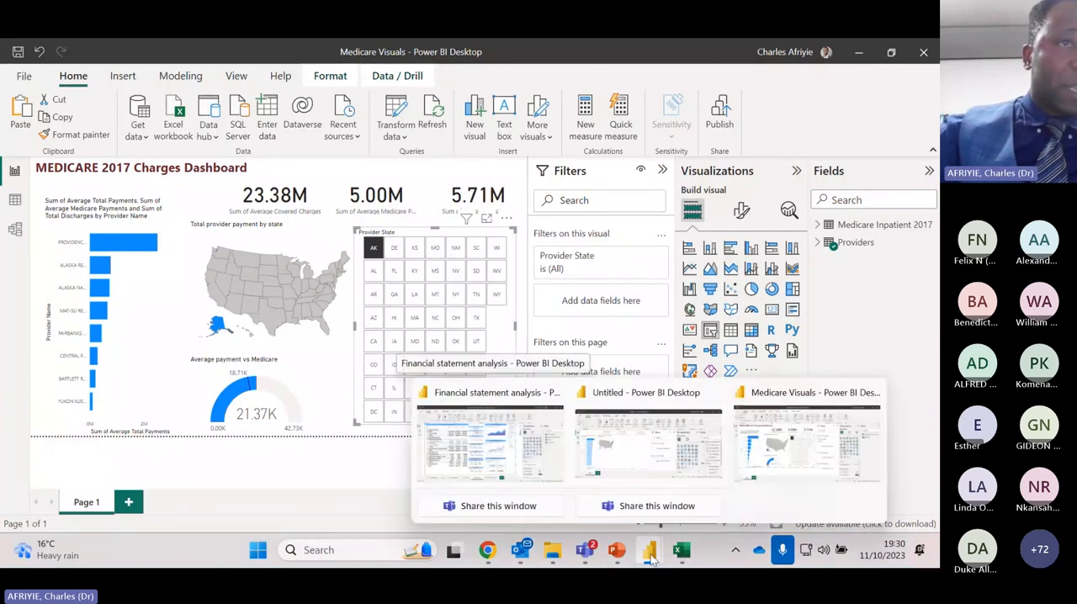
Switch to the Financial statement analysis report to view its profit and loss charts
click(517, 454)
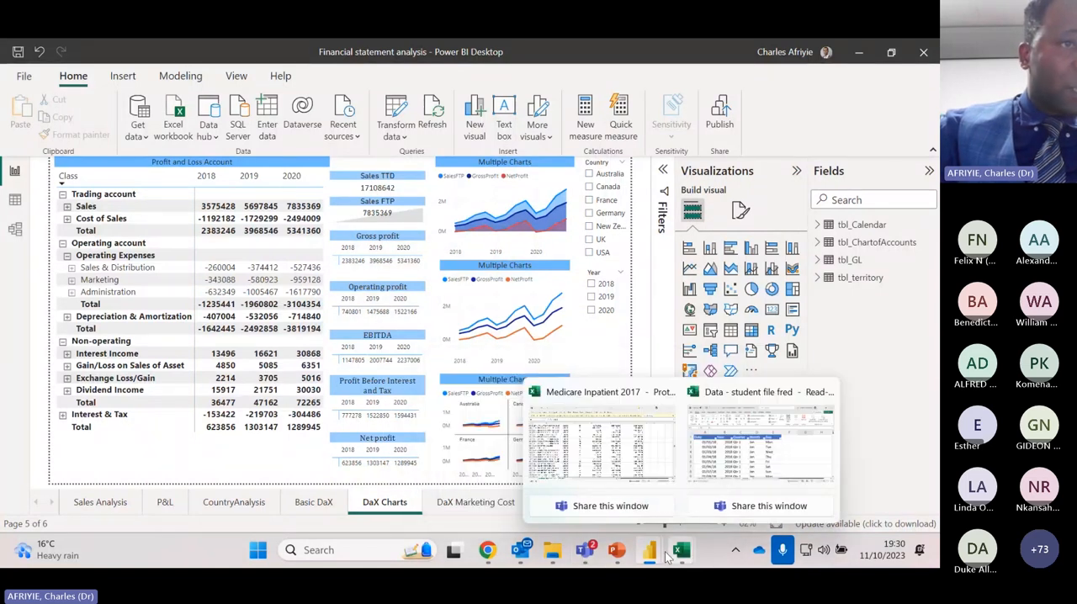
Return to the Medicare Visuals report and open the list of common data sources for getting data
mouse_move(650, 551)
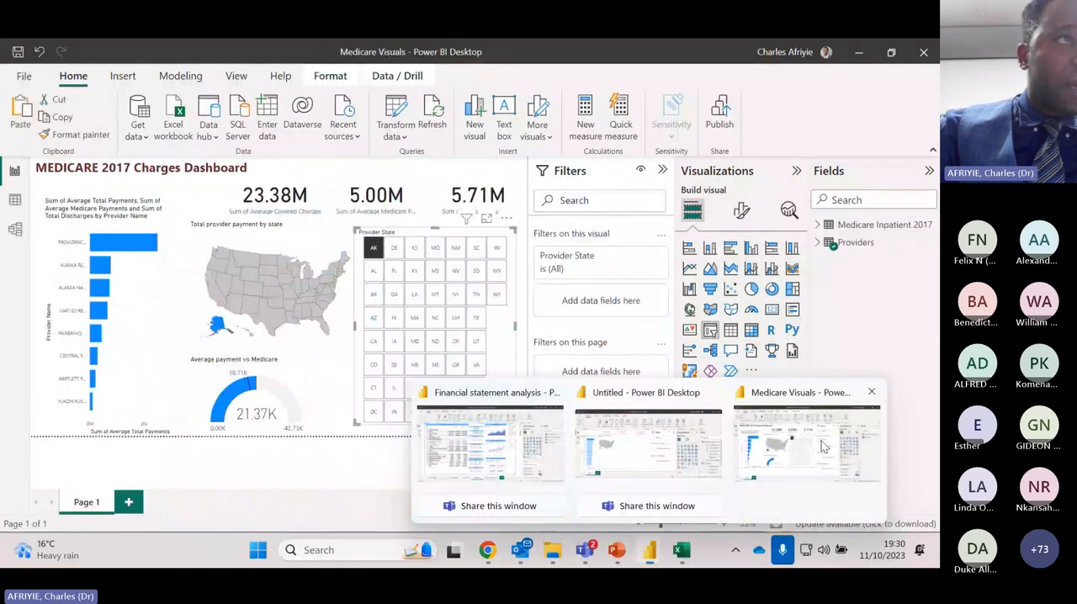
click(791, 473)
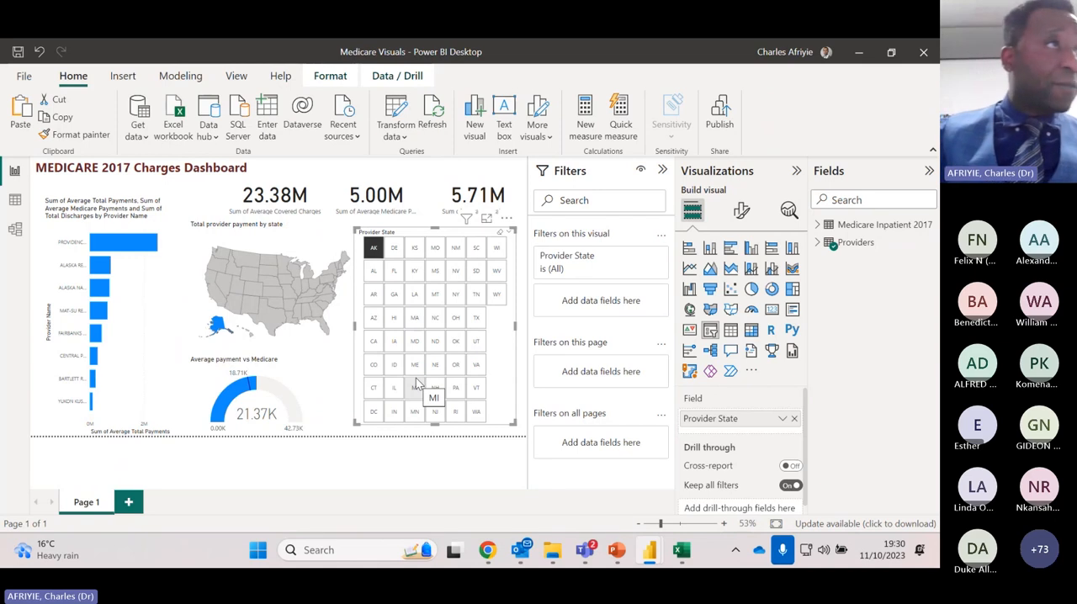
click(145, 136)
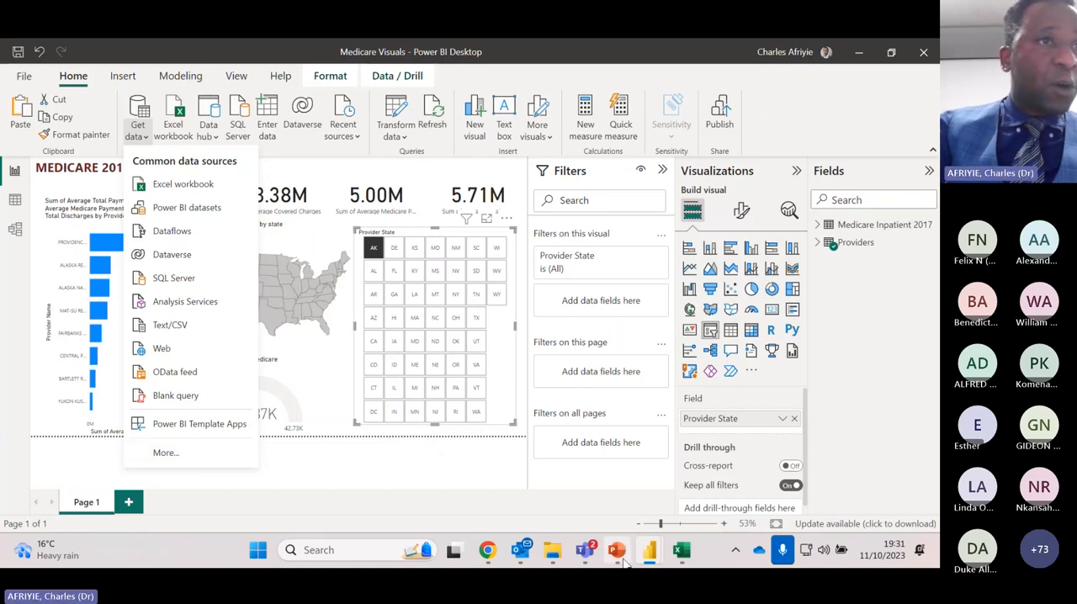
Switch to the Data Analytics Webinar presentation in PowerPoint and display slide 5 about the in-person Power BI course
mouse_move(631, 564)
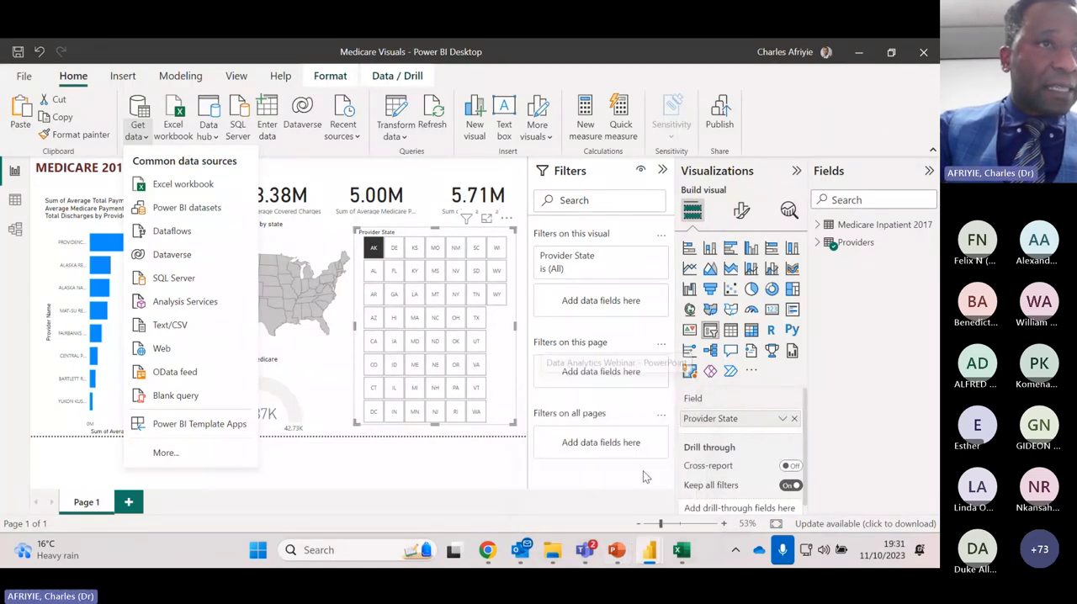
click(617, 550)
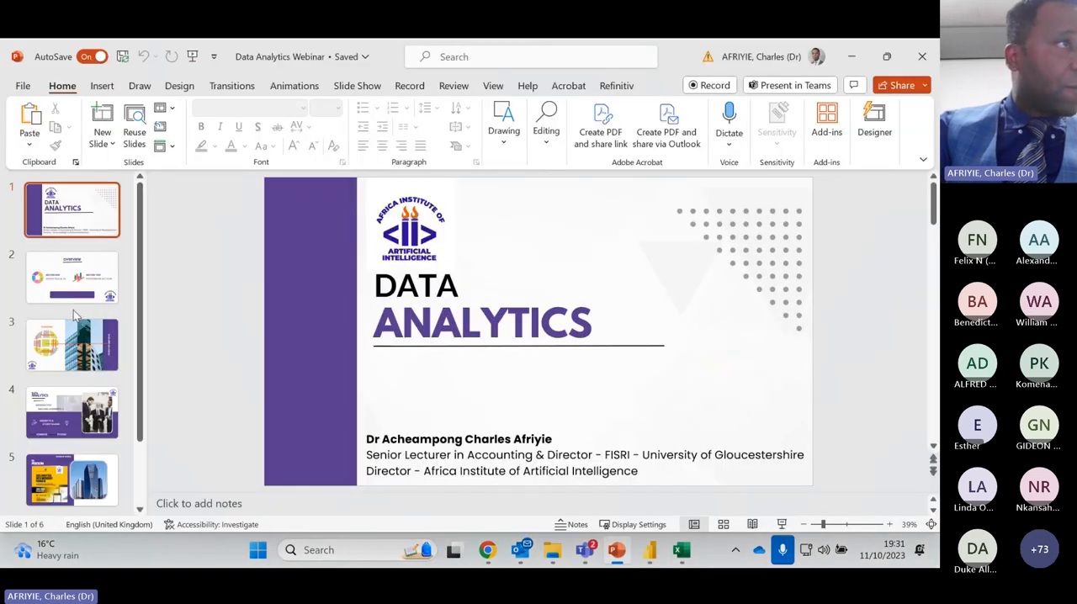
scroll(81, 358, down, 1)
scroll(81, 358, down, 1)
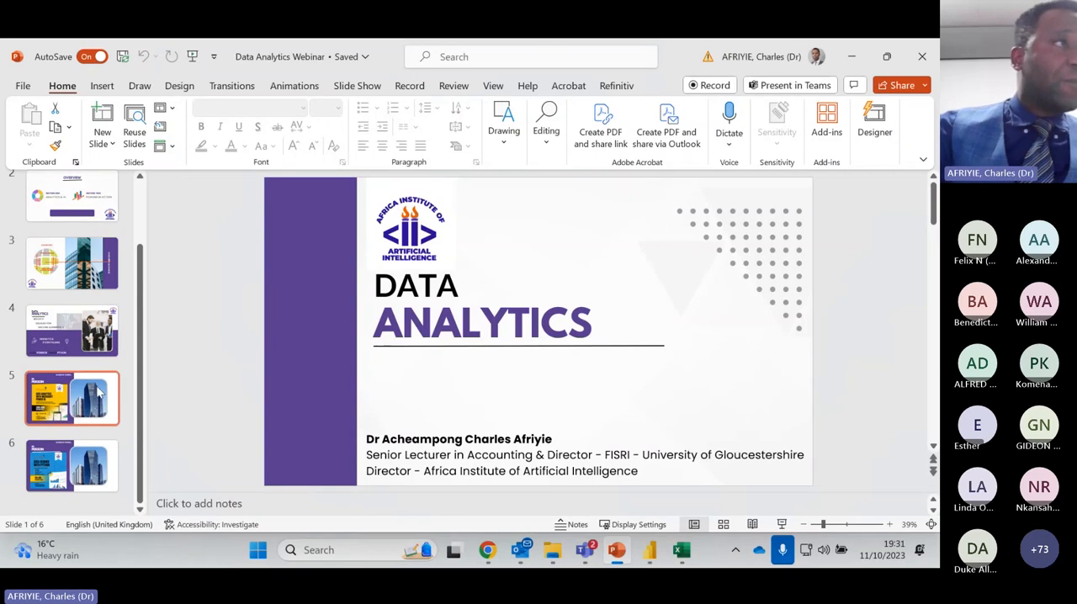
click(78, 407)
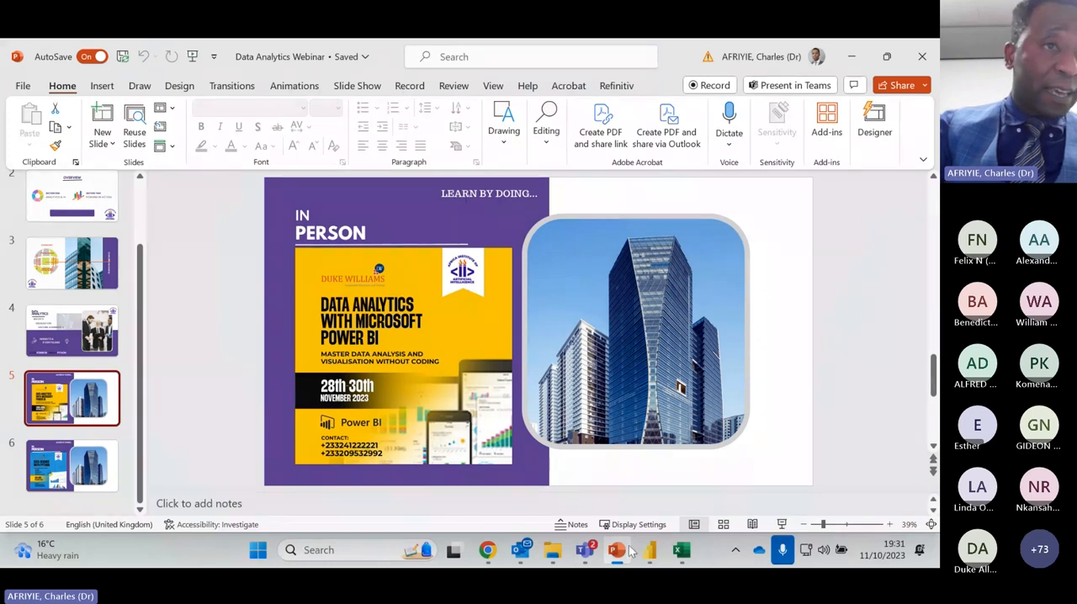
Switch back from the presentation to the open Power BI Desktop reports
mouse_move(651, 546)
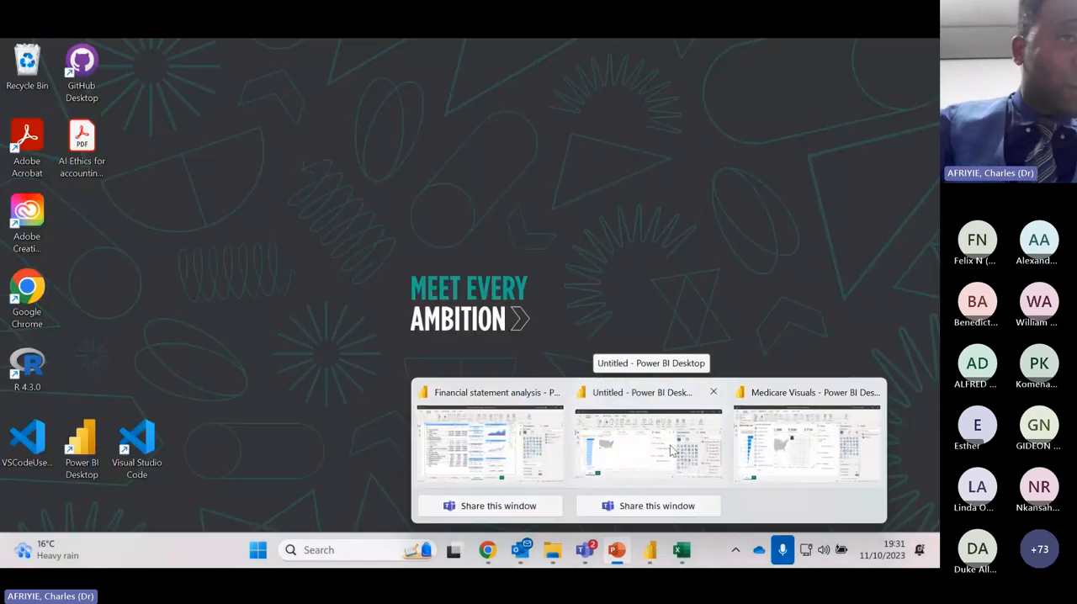
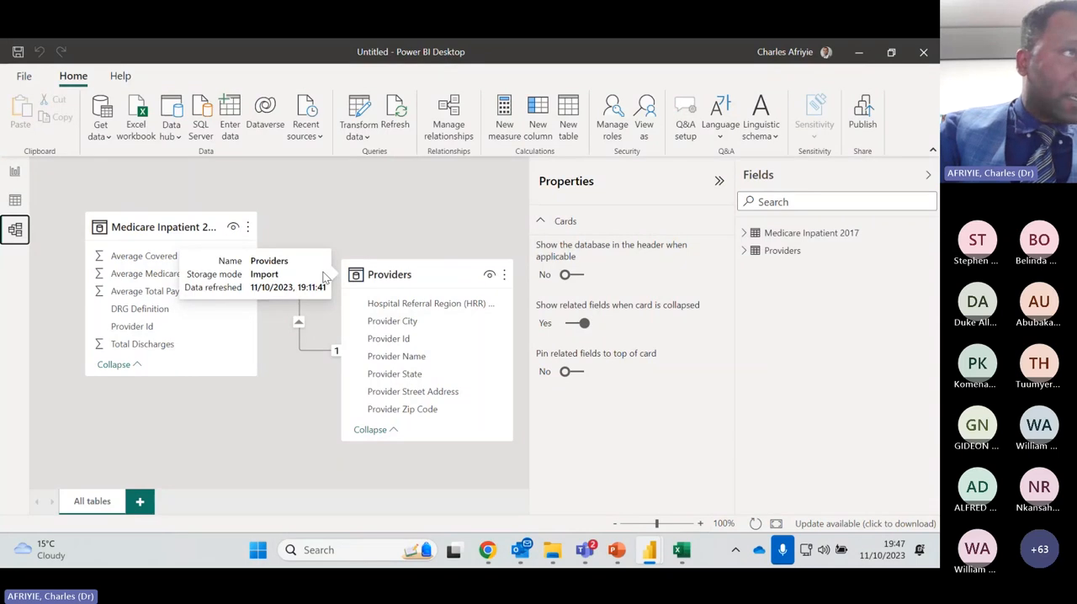
Show the list of common data sources and open the Data view to see the Providers table
click(99, 134)
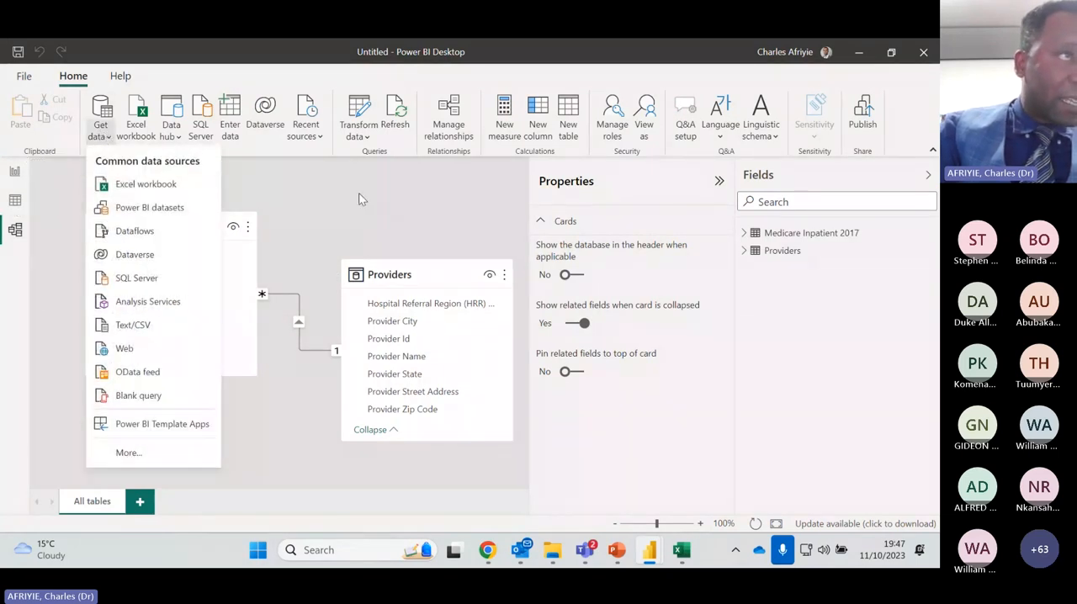
click(13, 202)
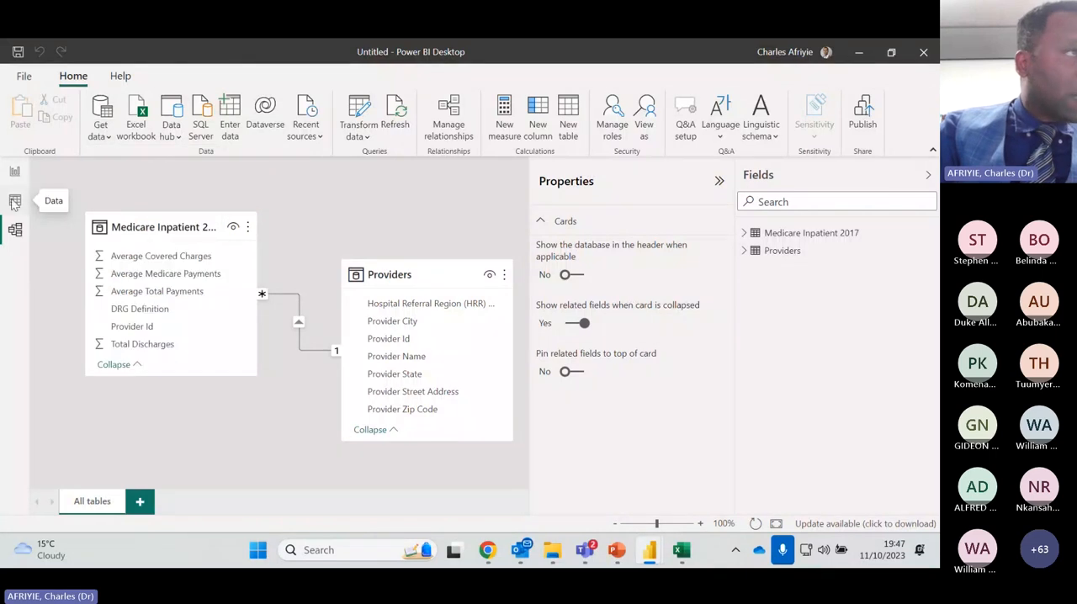
click(14, 202)
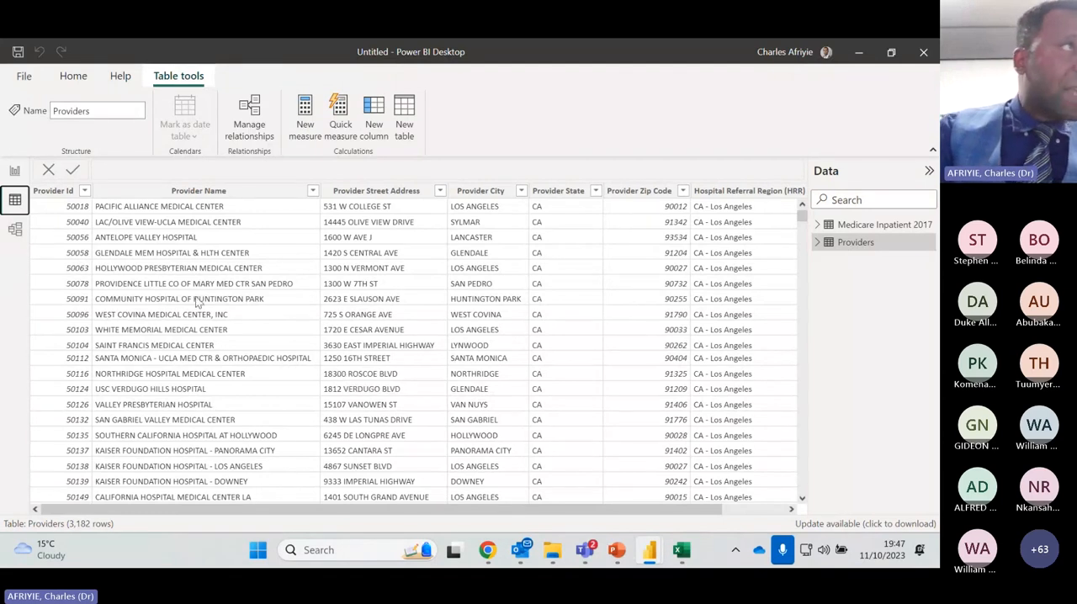
Return to the report page and filter the visuals by provider state, choosing IL, DE and finally AR in the slicer
click(16, 172)
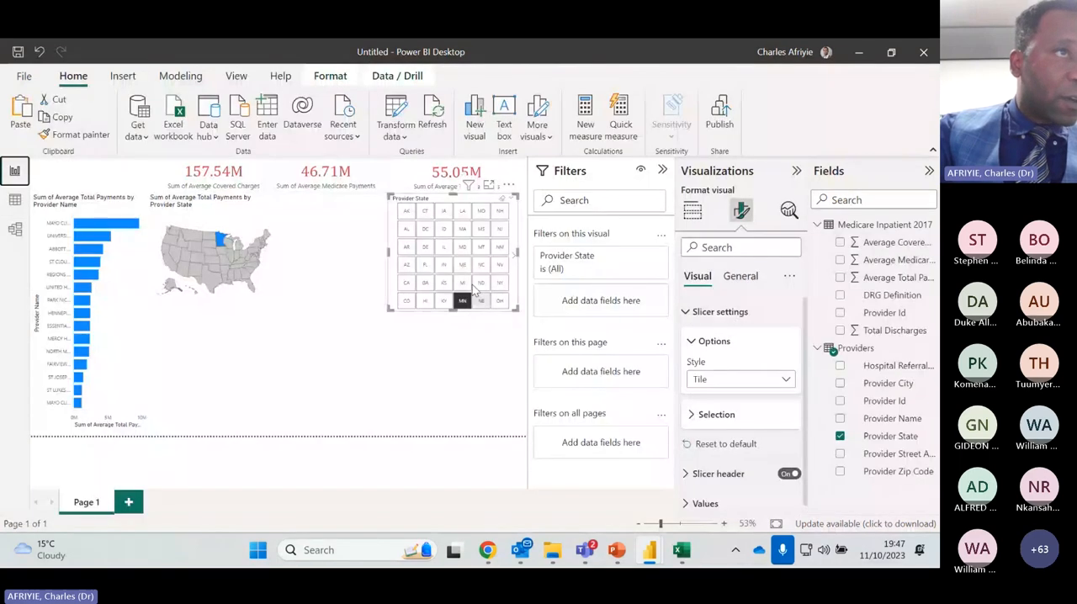
click(445, 248)
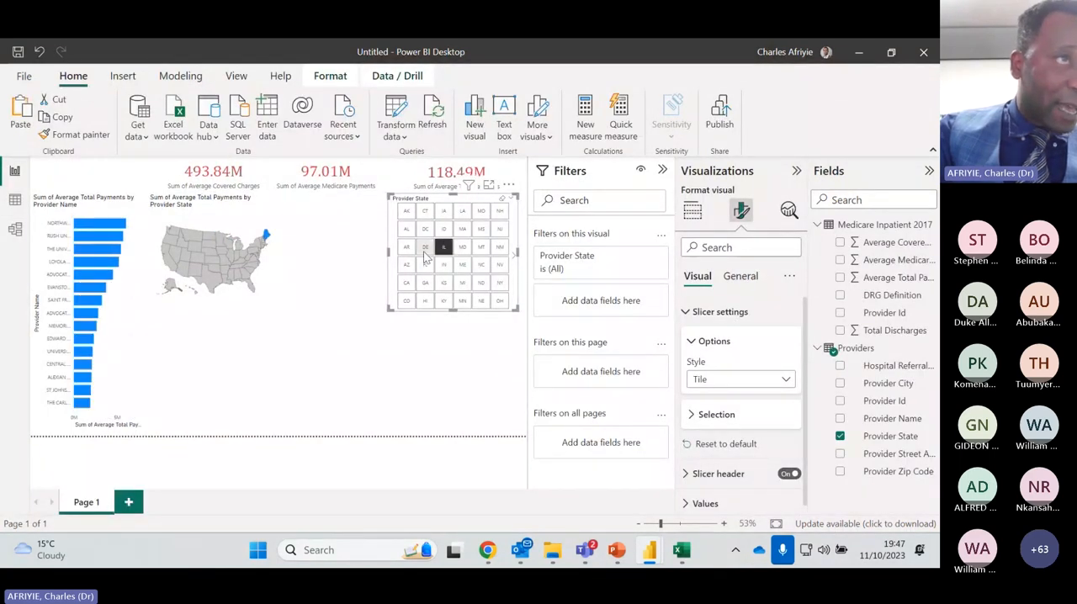
click(426, 249)
click(407, 247)
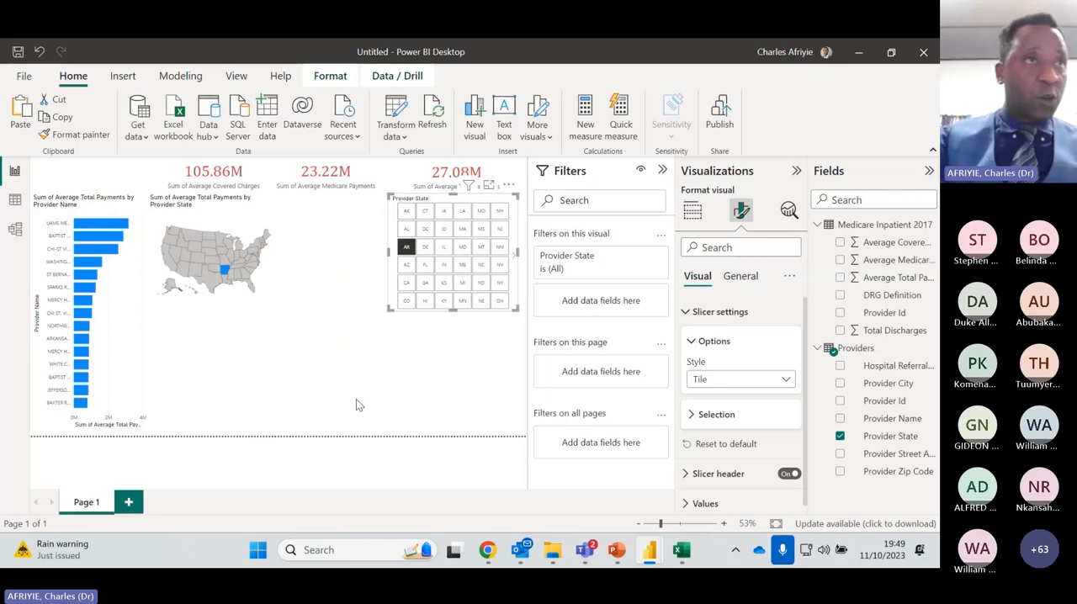
click(17, 177)
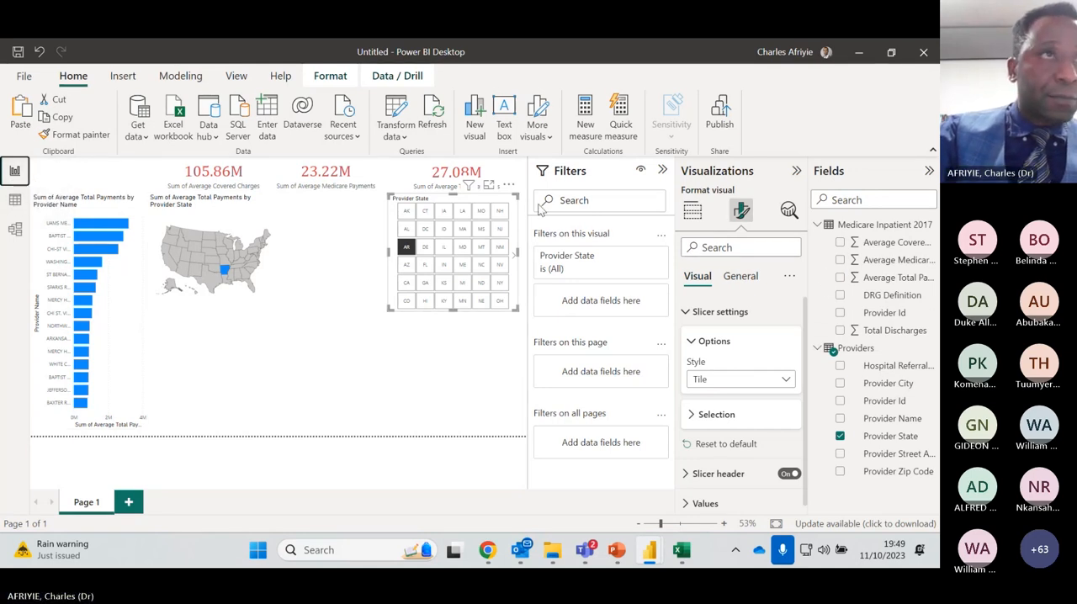
Collapse the Filters pane to enlarge the report canvas and expand it again
click(662, 170)
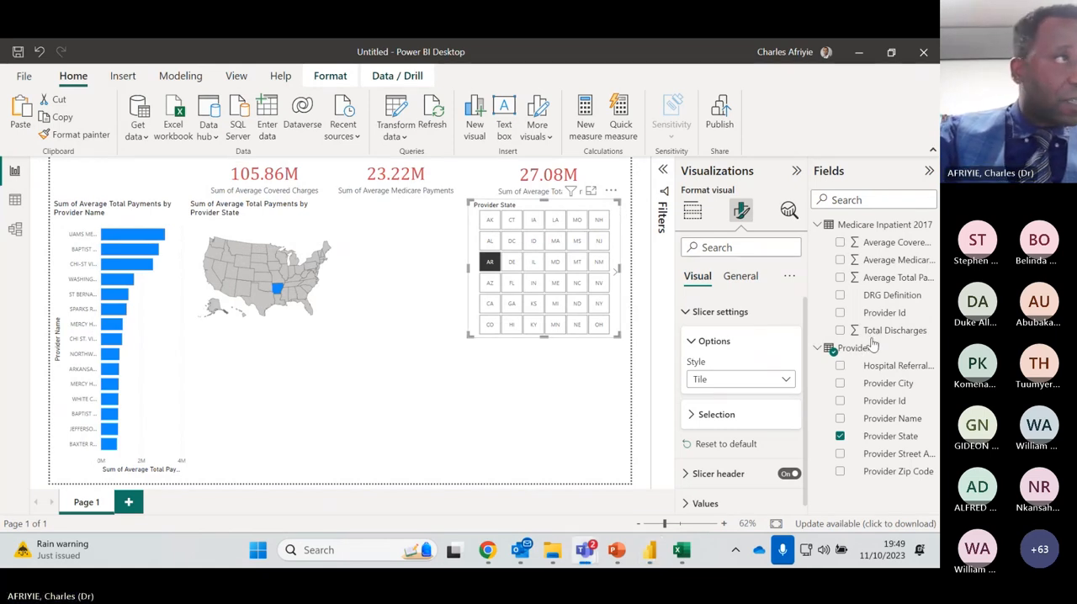
click(15, 173)
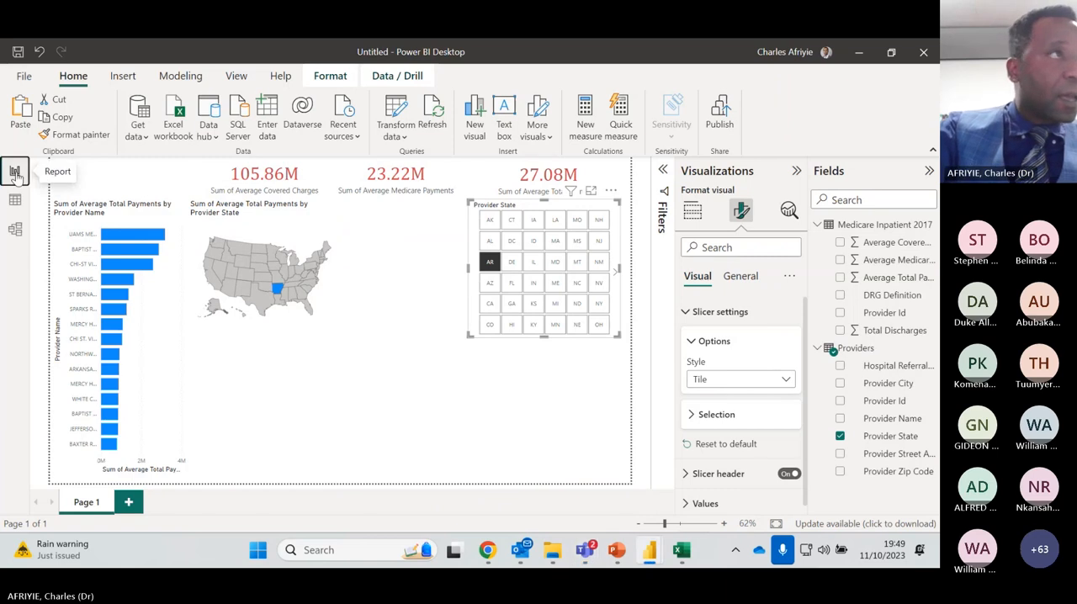
click(663, 171)
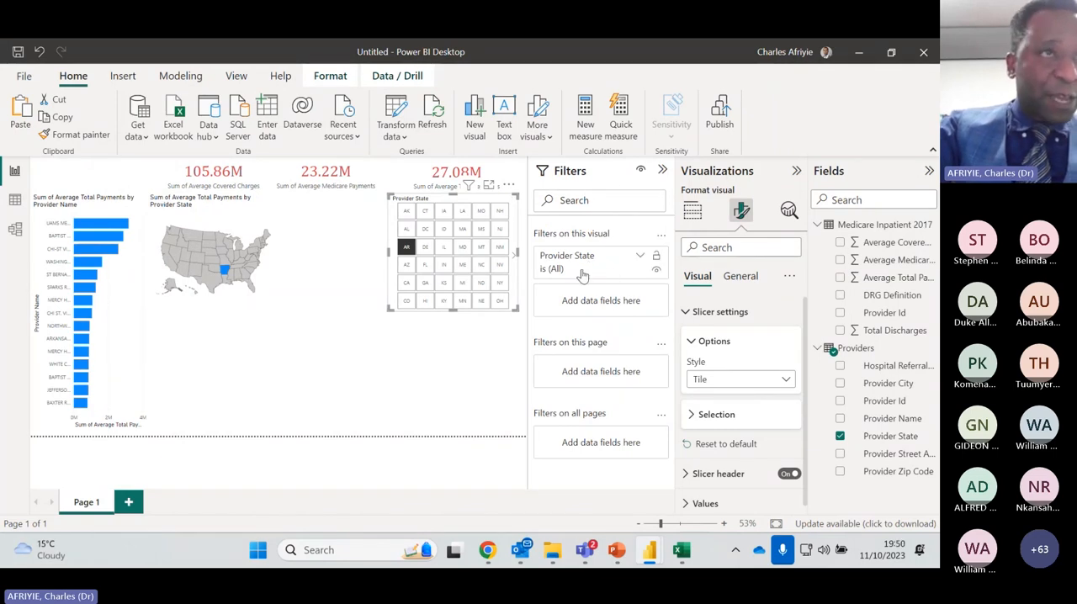
Convert the Provider State slicer to a Python visual and dismiss the duplicate rows notice in the script editor
click(693, 213)
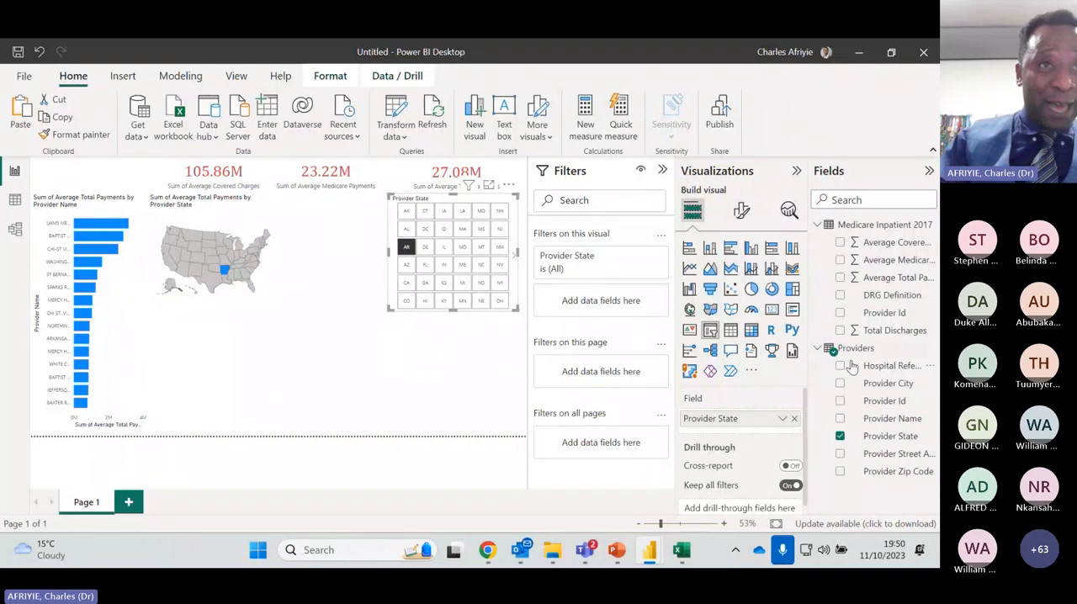
click(792, 331)
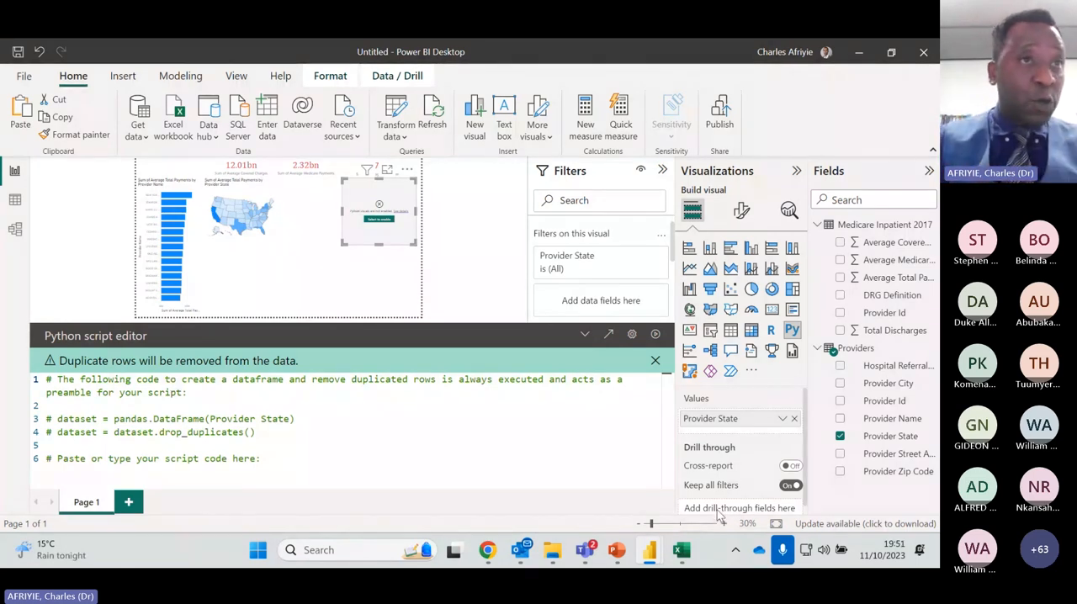
click(657, 362)
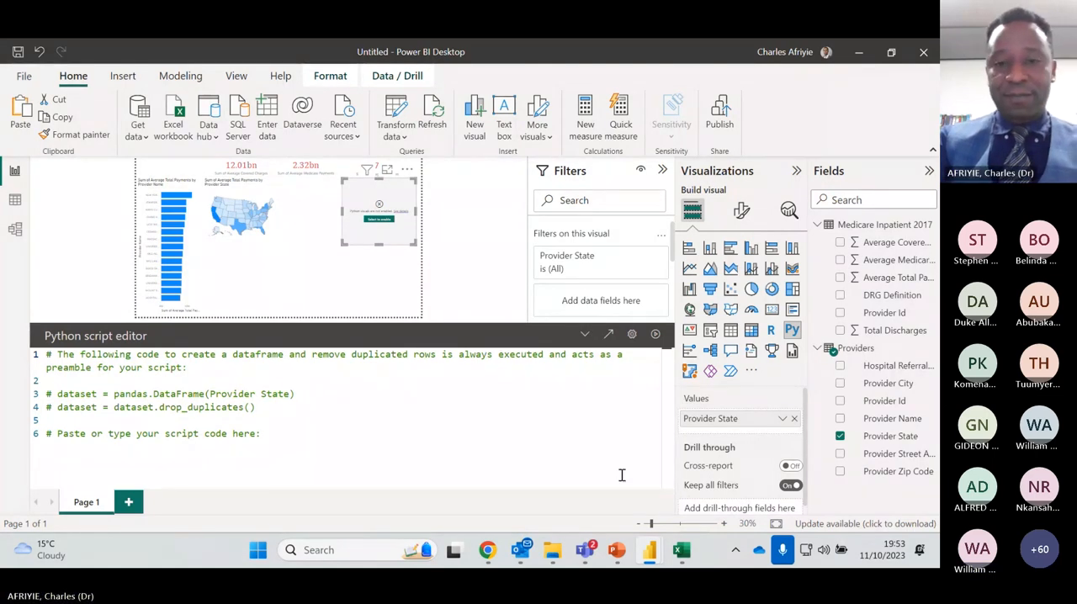
Switch to the Teams meeting window and read the participants' earlier training questions in the meeting chat
click(858, 53)
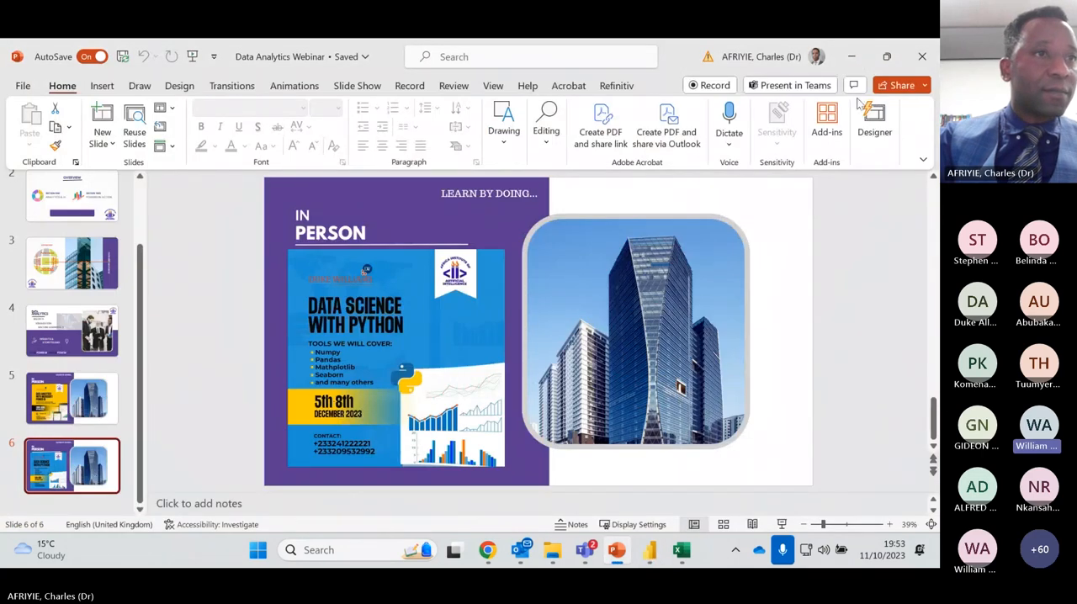
mouse_move(585, 550)
click(594, 401)
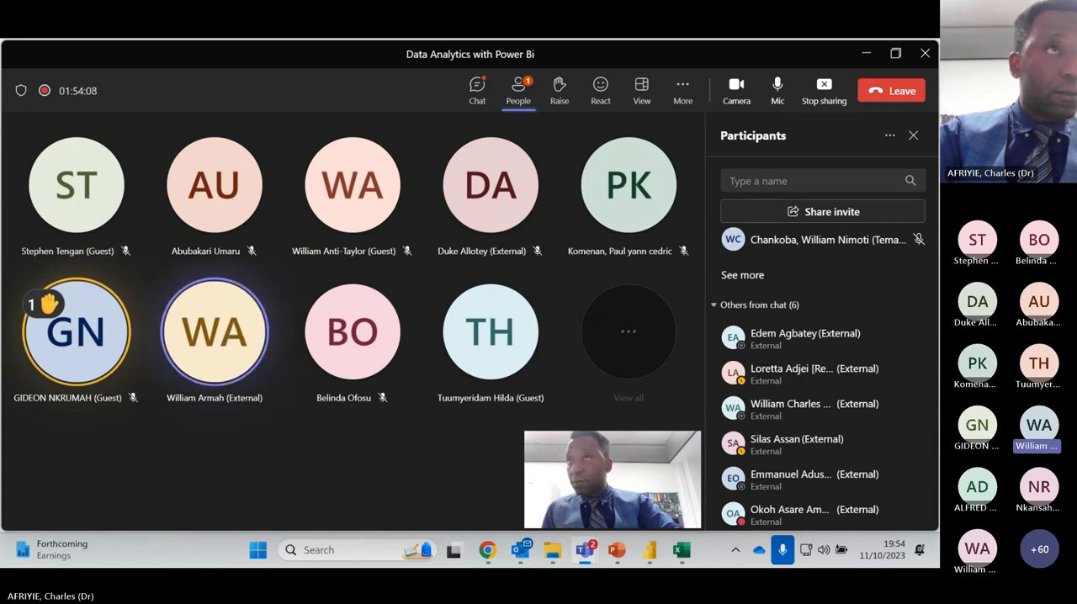
click(478, 95)
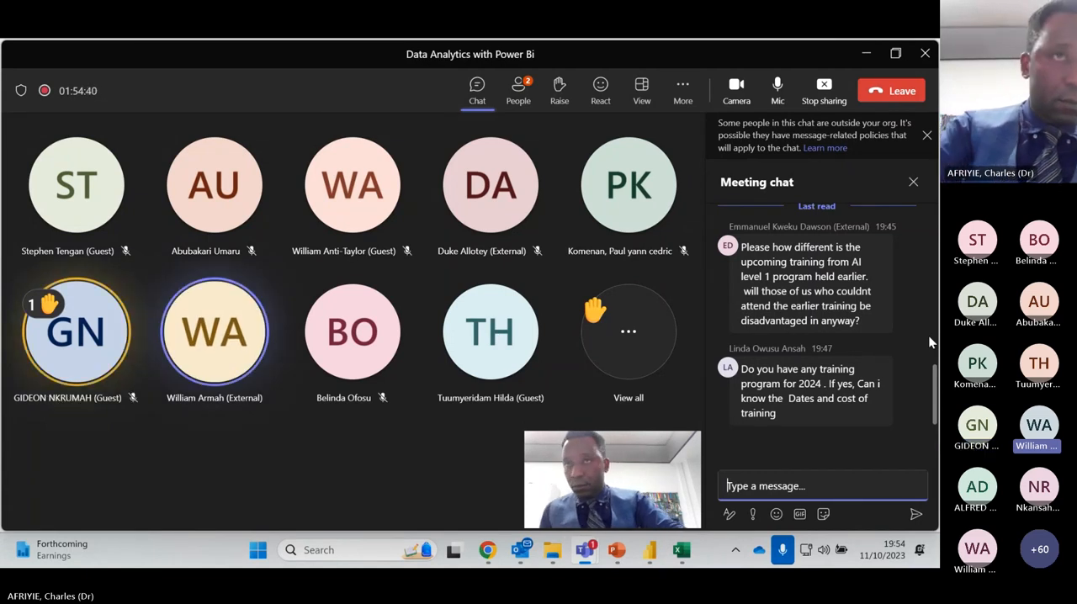
scroll(910, 292, up, 4)
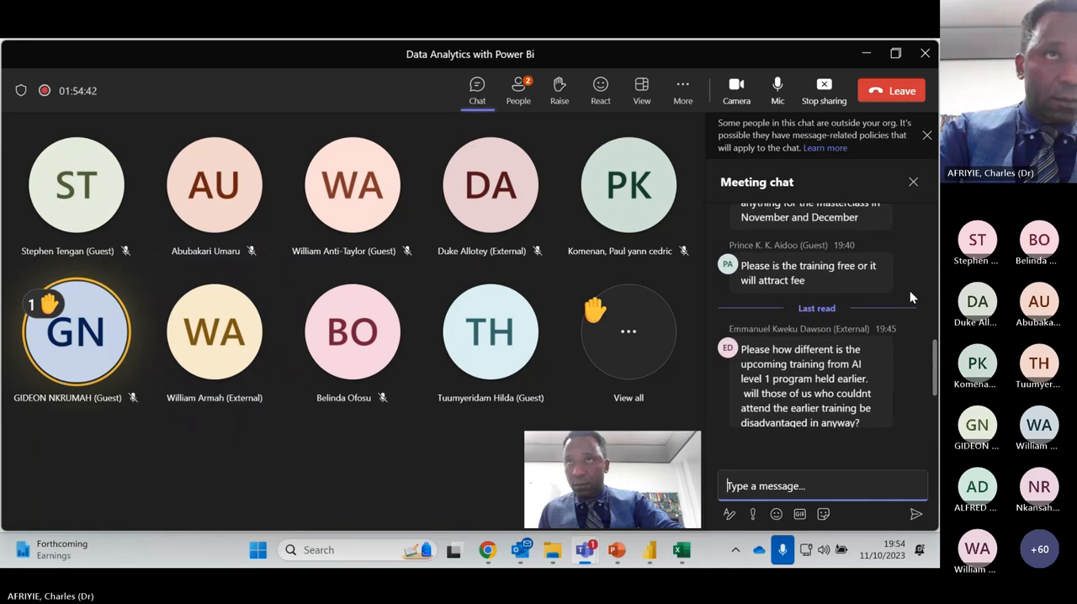
scroll(909, 297, up, 4)
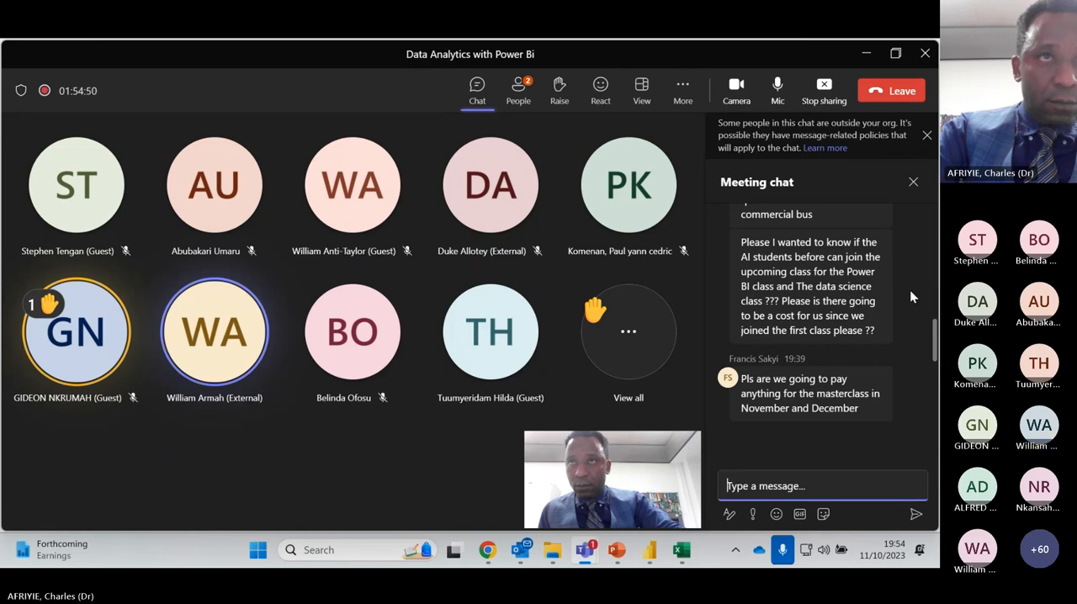
scroll(854, 290, up, 2)
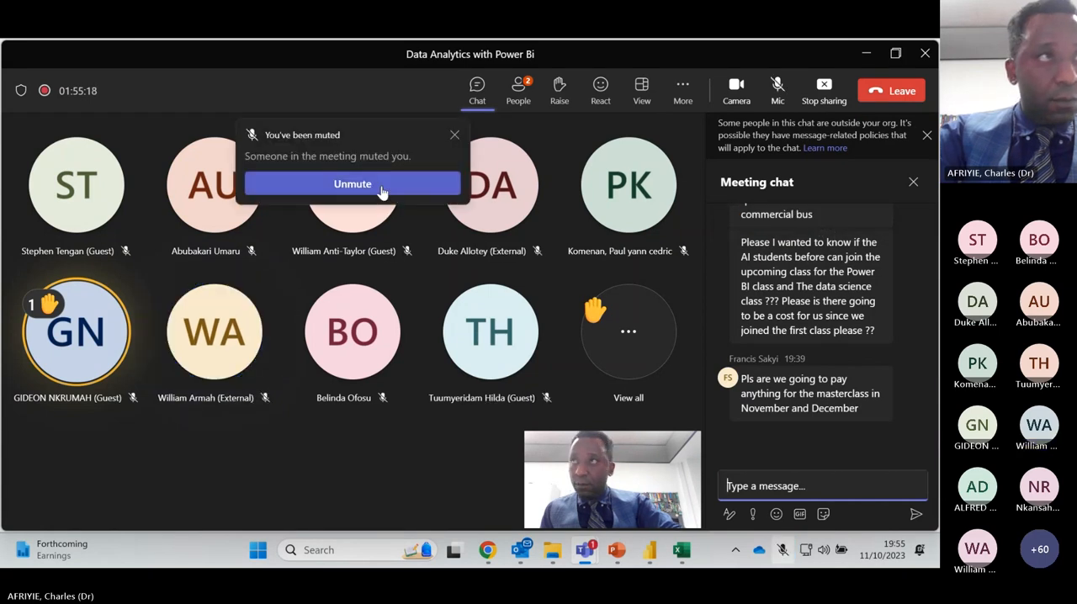
Unmute the microphone in the Teams meeting
click(381, 192)
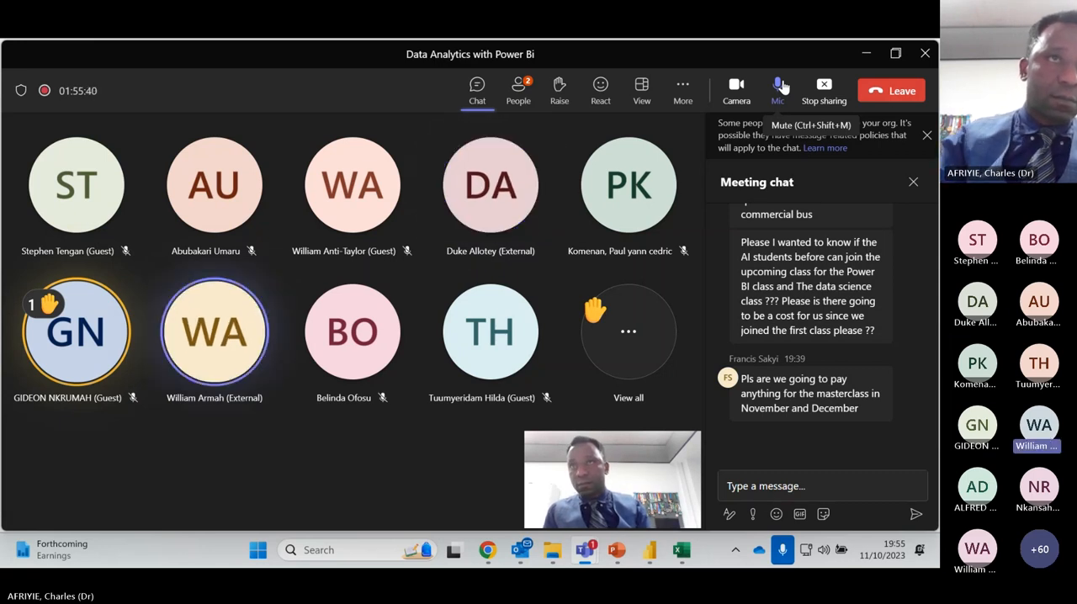
Review the most recent questions in the meeting chat and stop sharing the screen
mouse_move(867, 376)
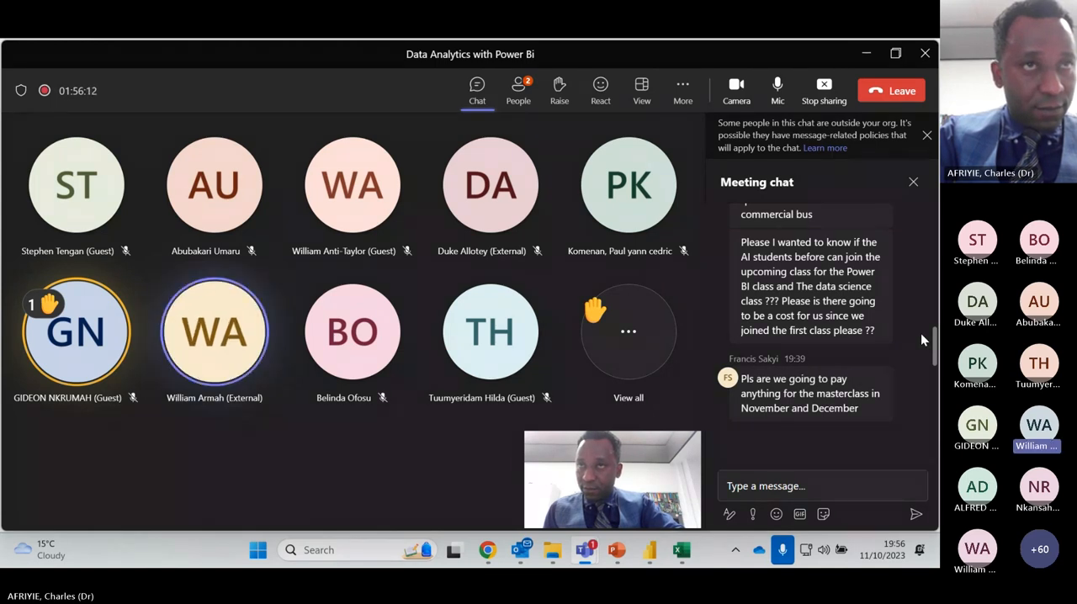
mouse_move(807, 240)
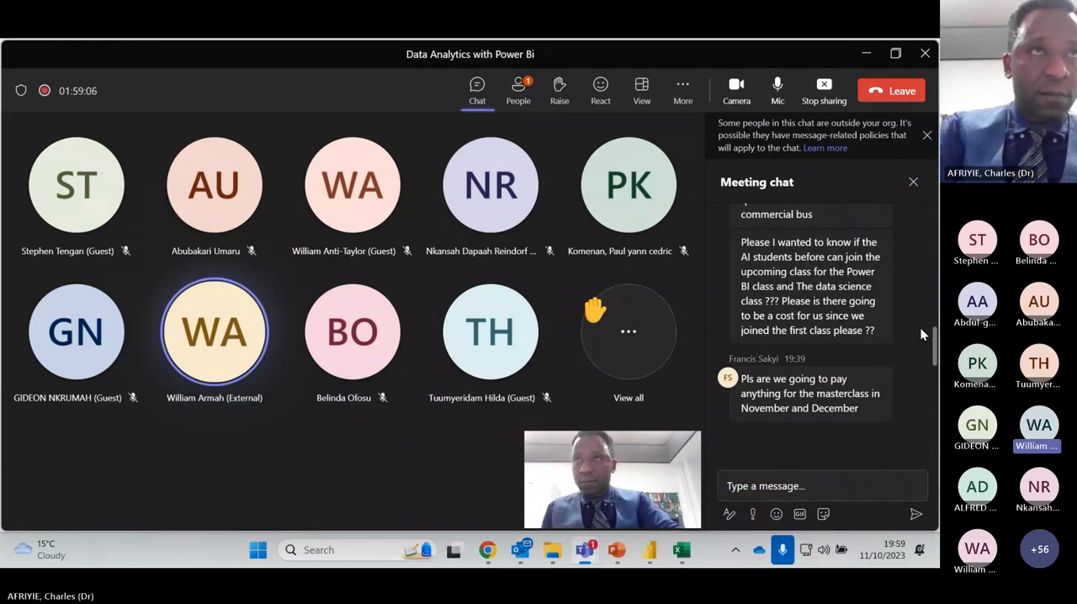
scroll(866, 362, down, 5)
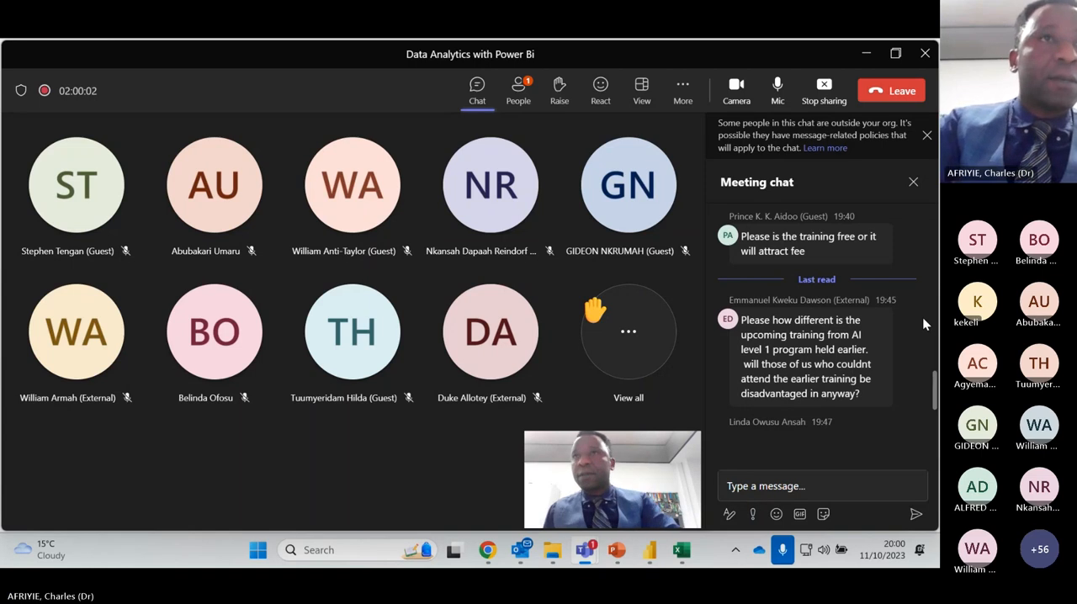
mouse_move(889, 396)
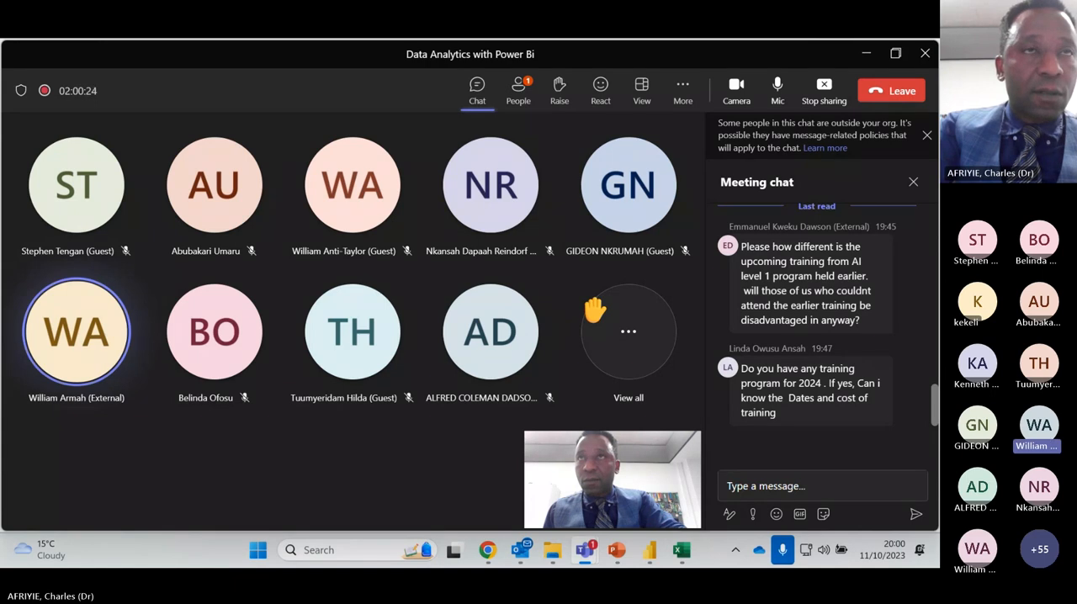
click(822, 85)
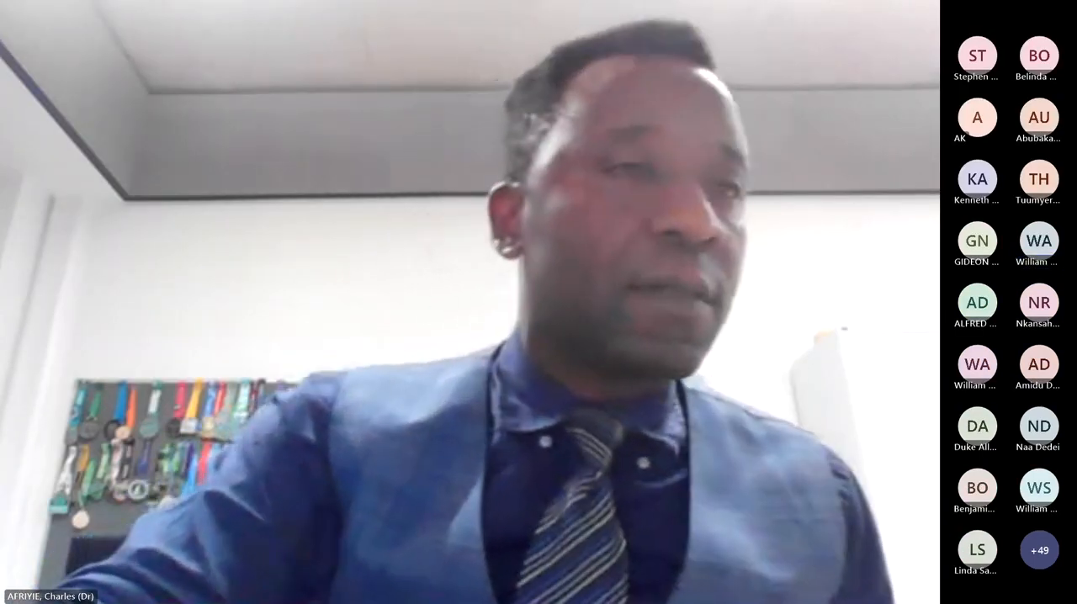